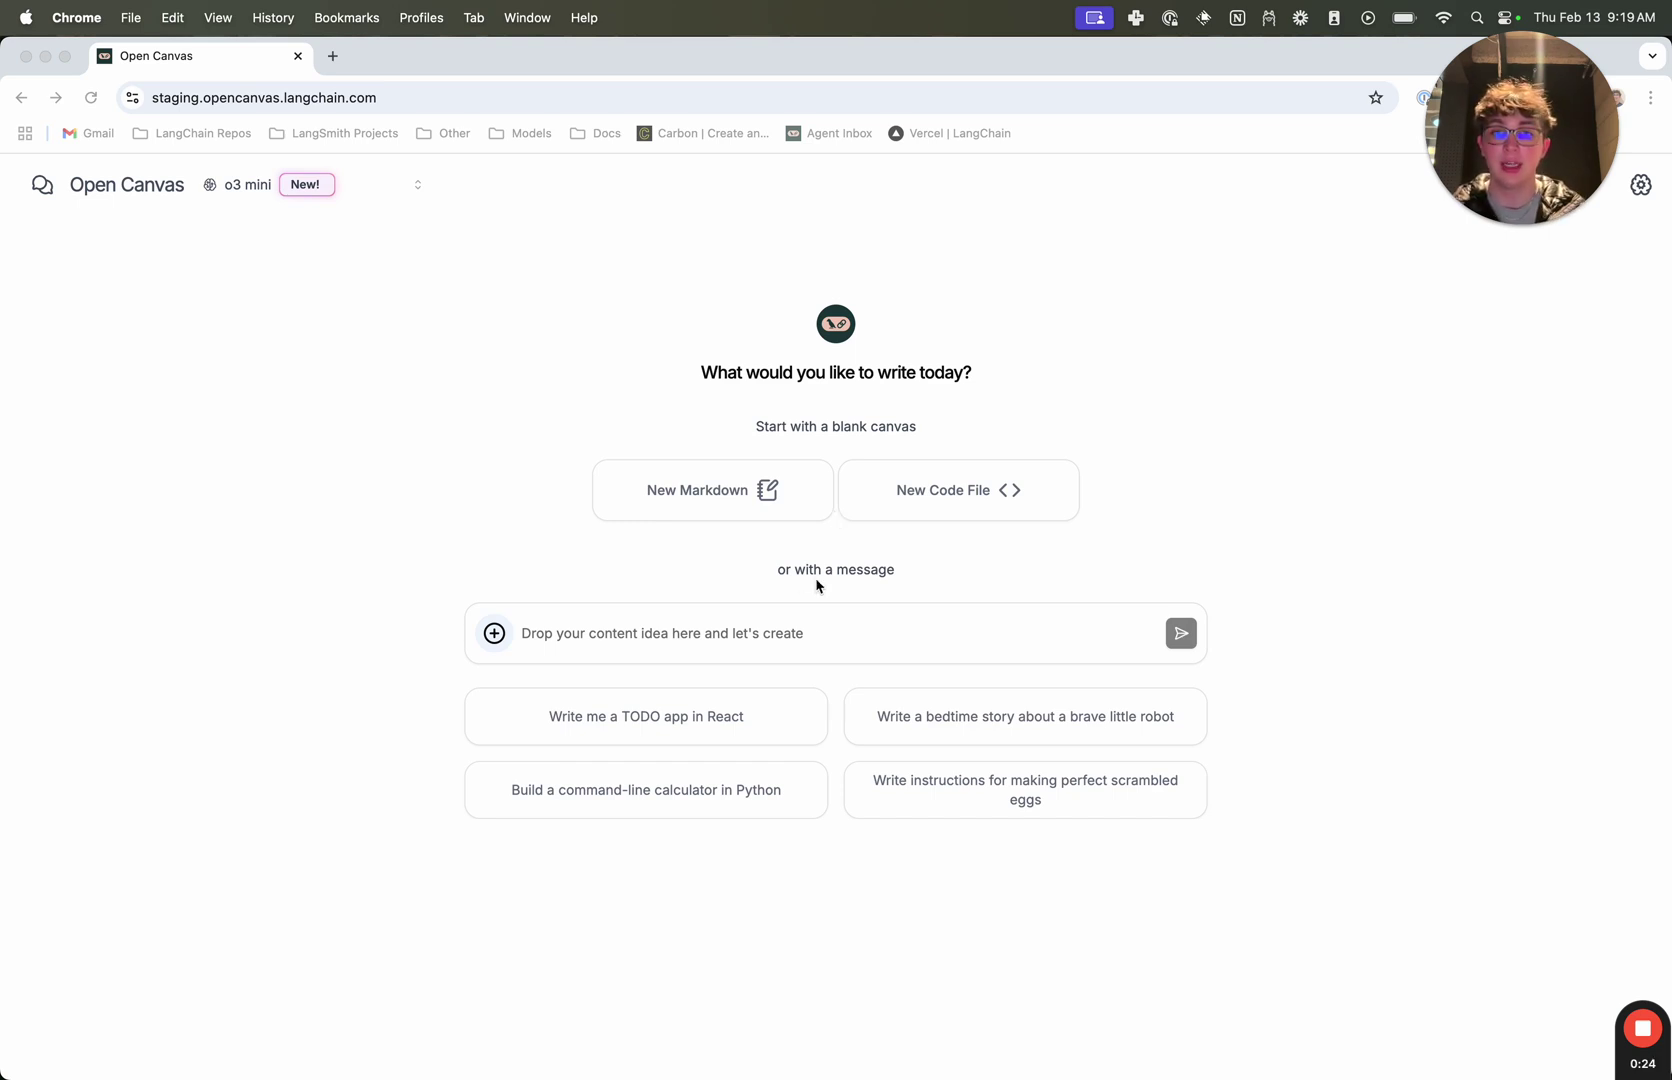
Step: Turn on web search and request an analysis of Elon Musk's bid to buy OpenAI
left_click(789, 630)
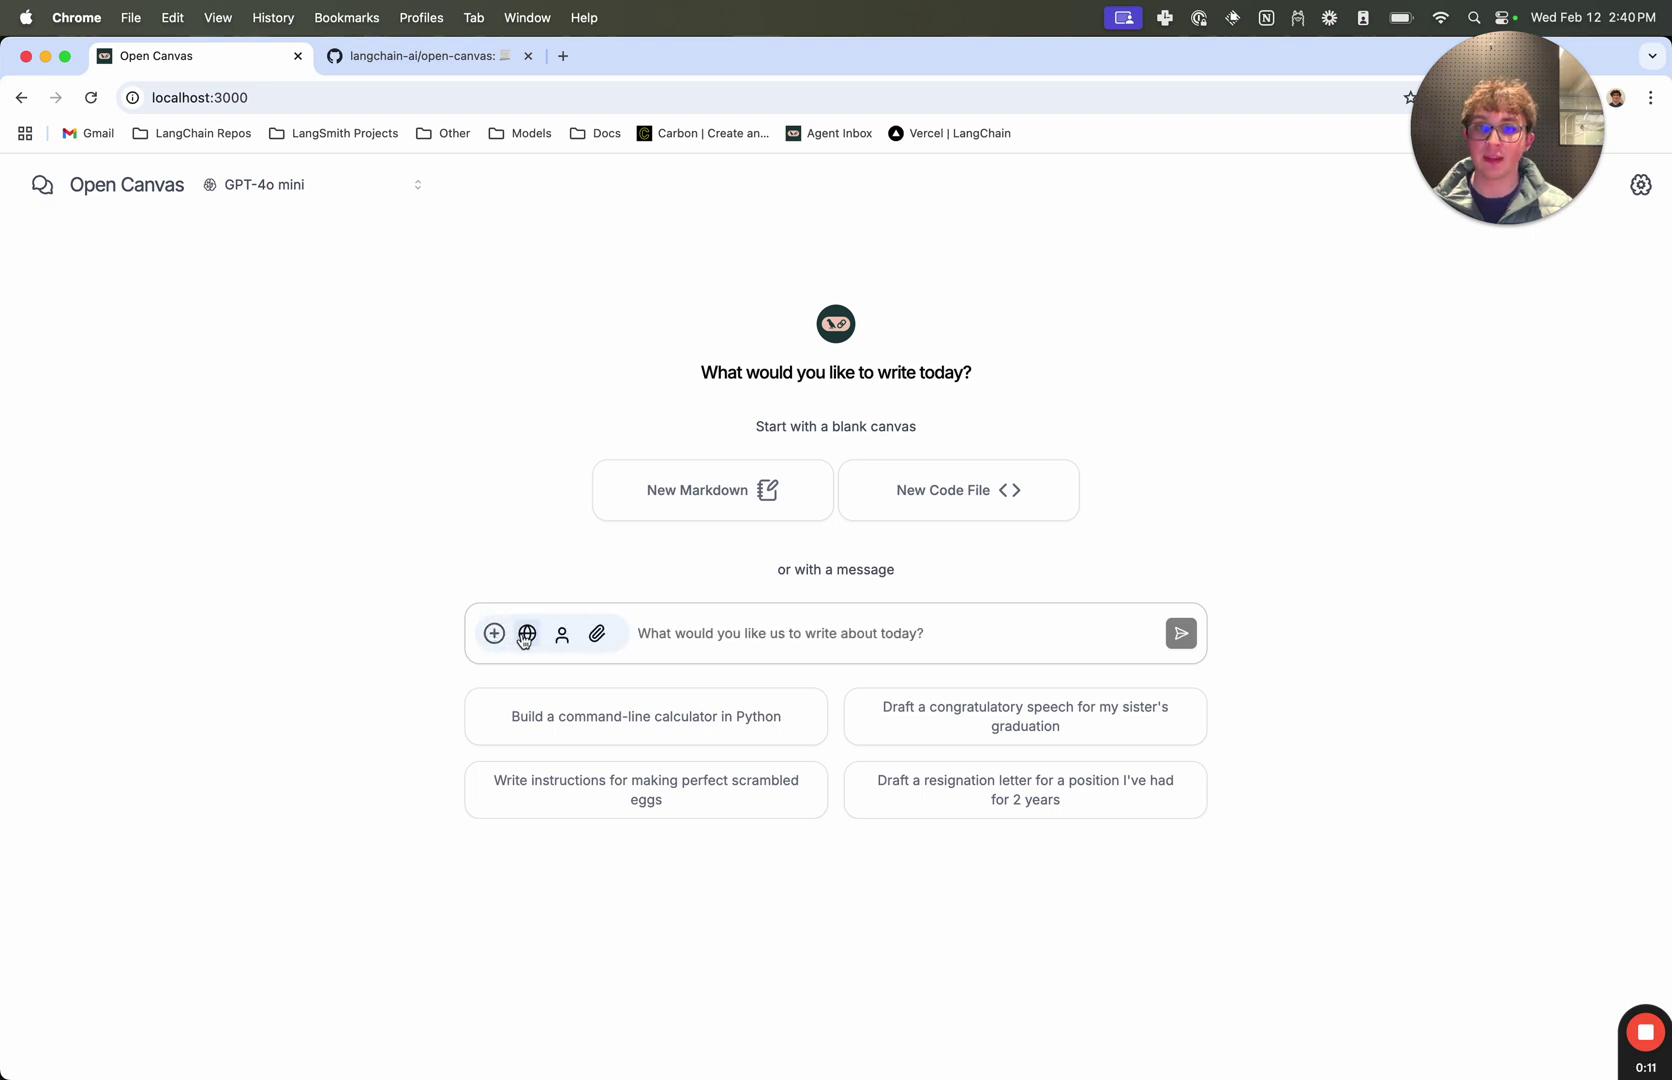
left_click(526, 633)
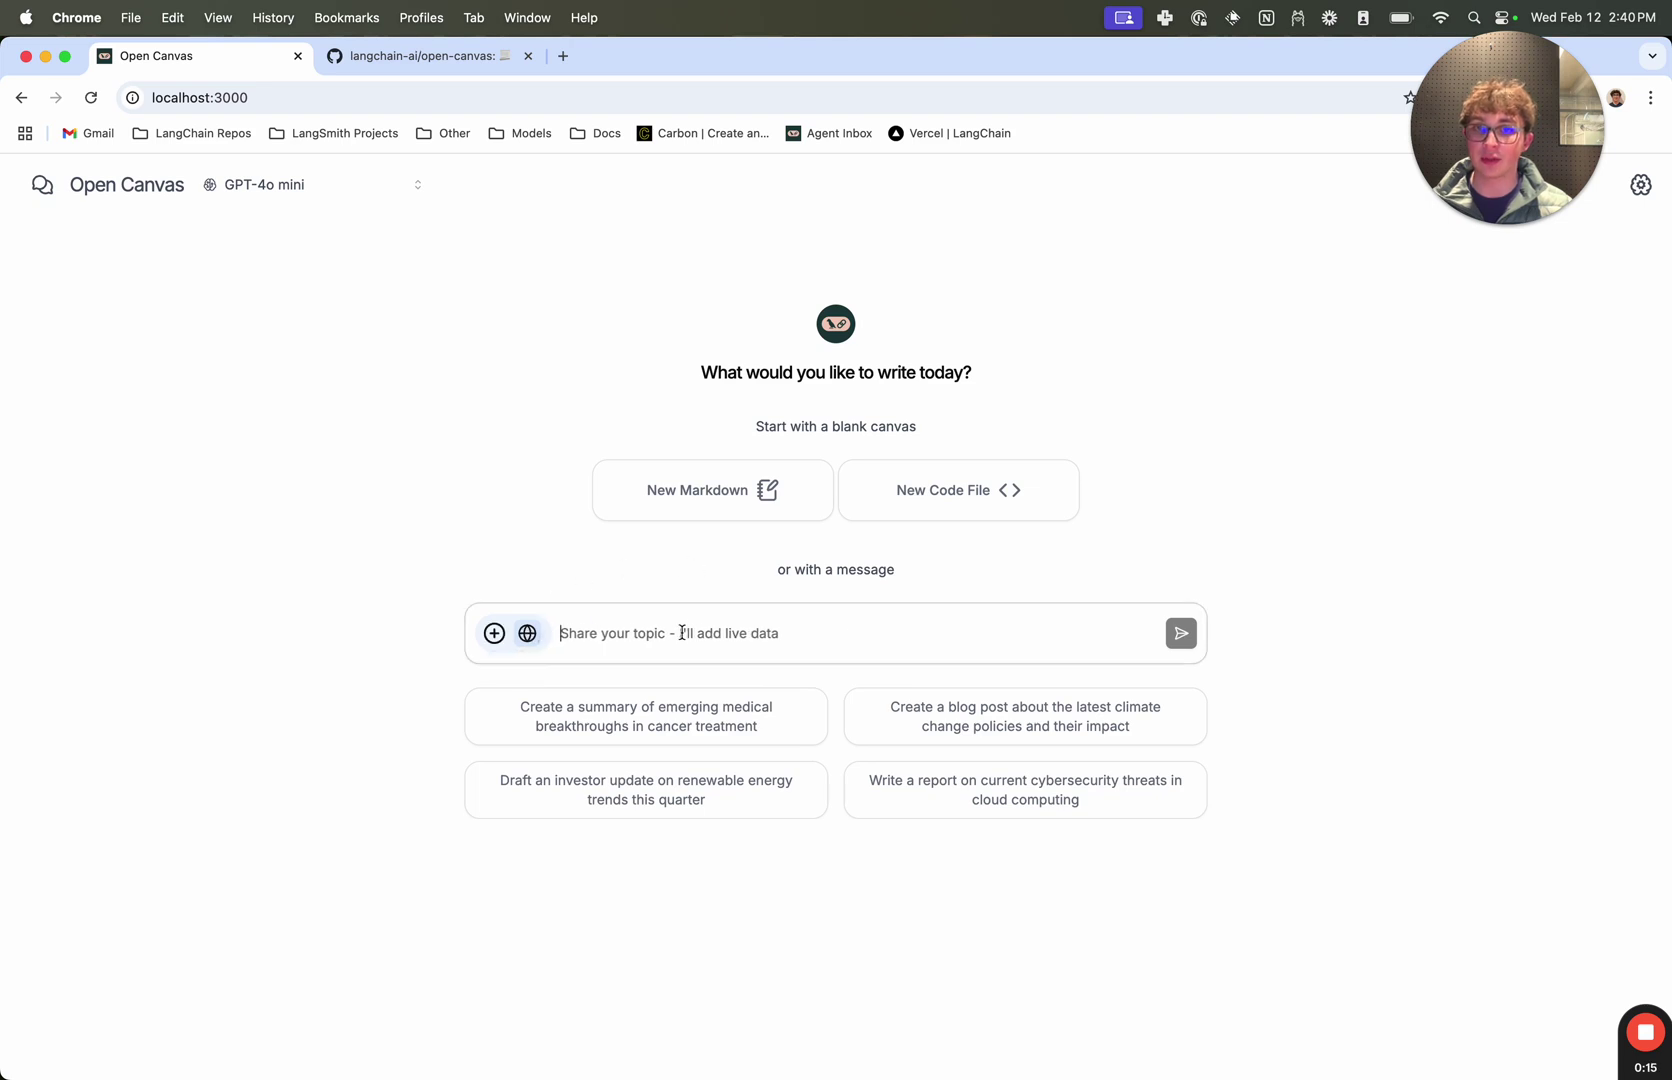
type("Write me an analysis on Elon Musk's bid to purchase OpenAI")
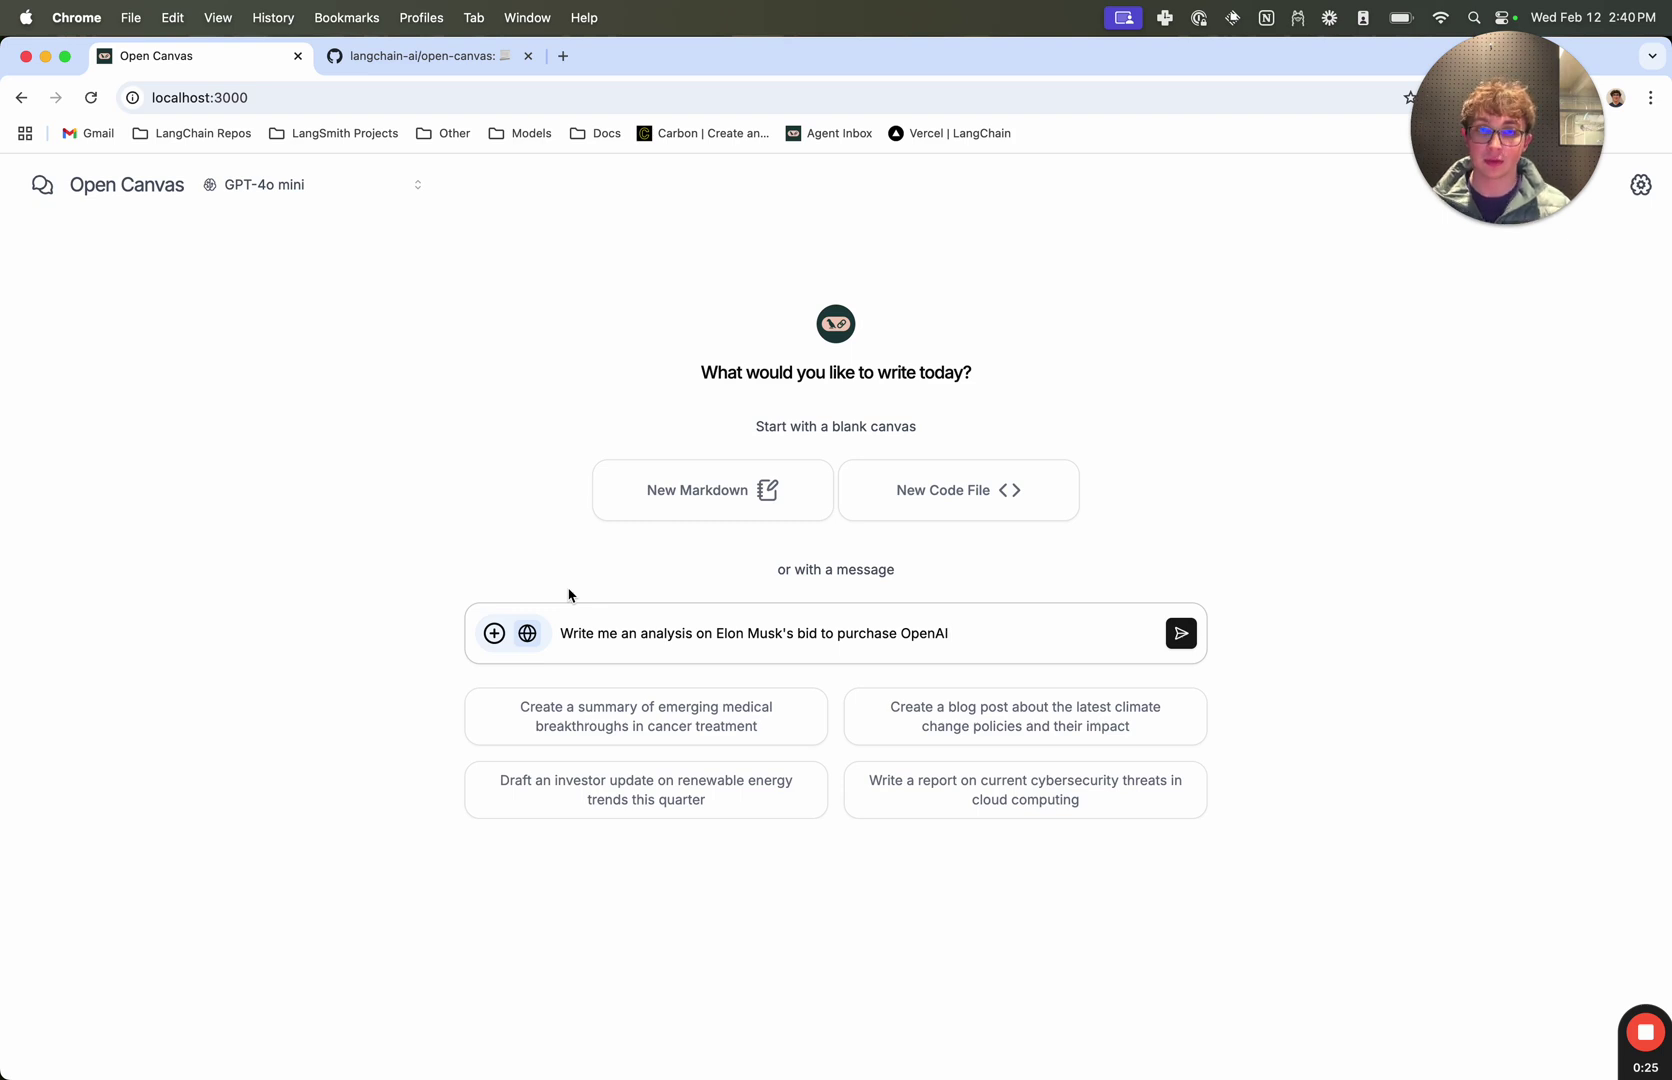
key("Return")
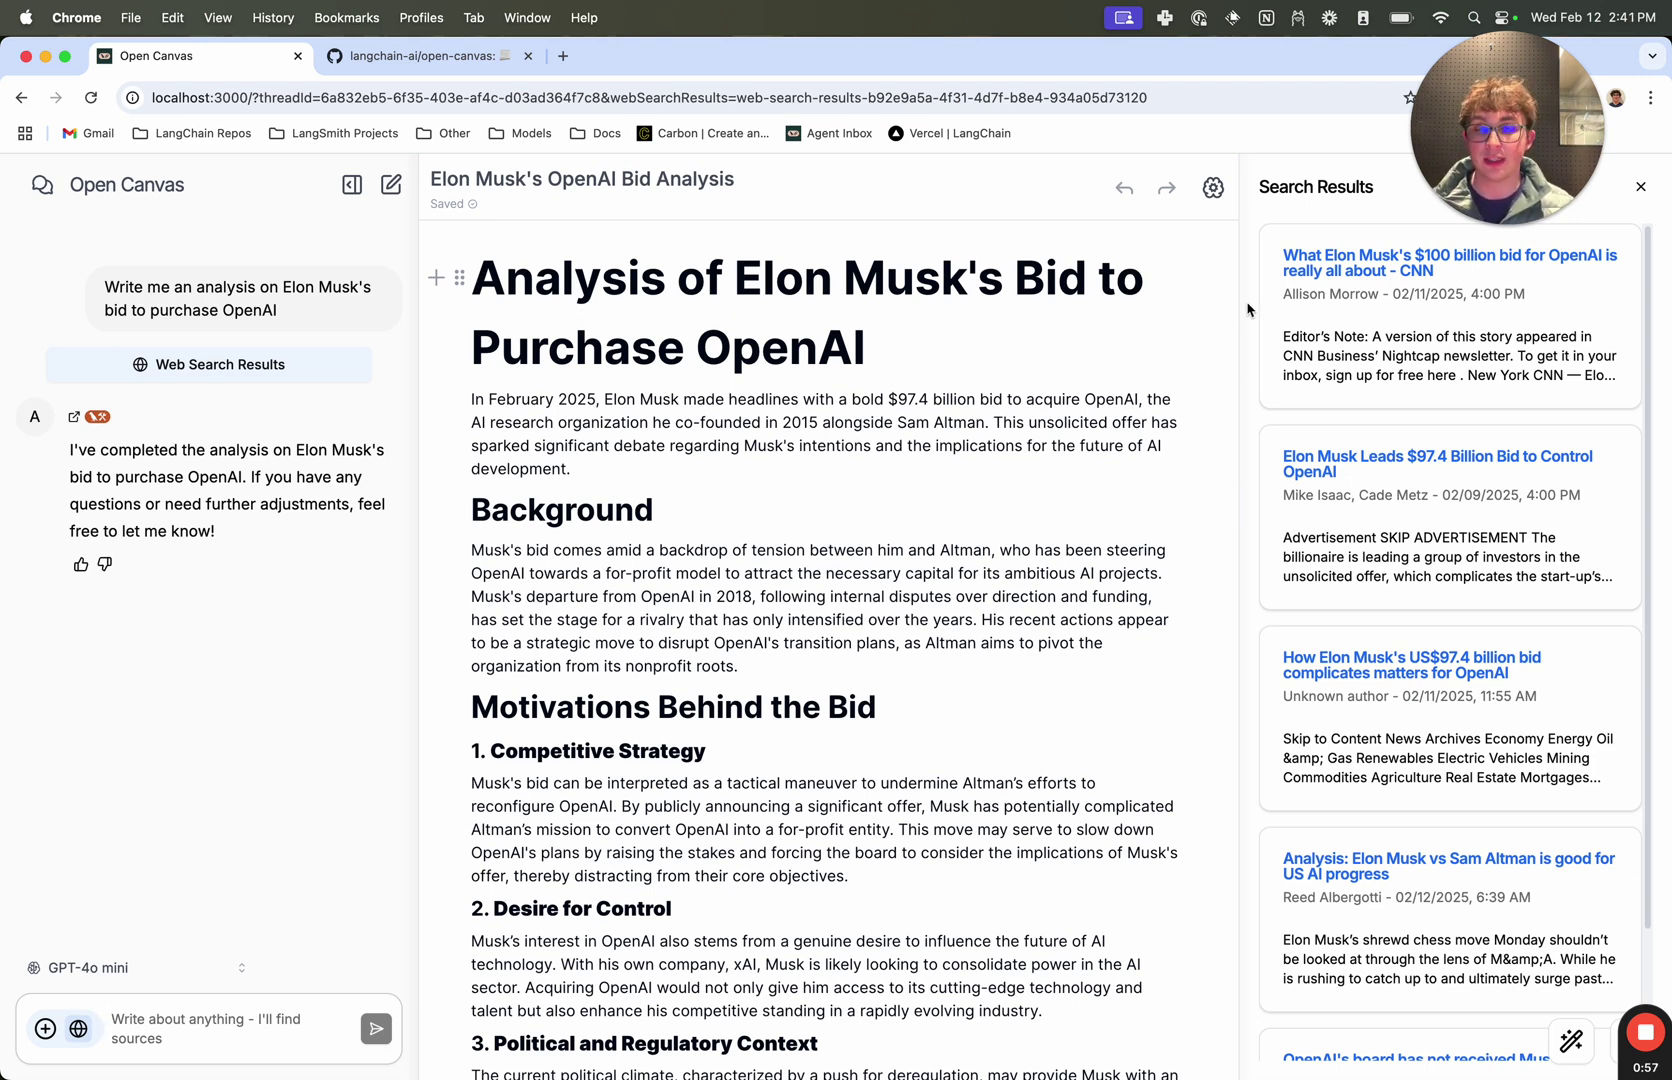
scroll(1483, 373, "down", 2)
scroll(1484, 383, "up", 2)
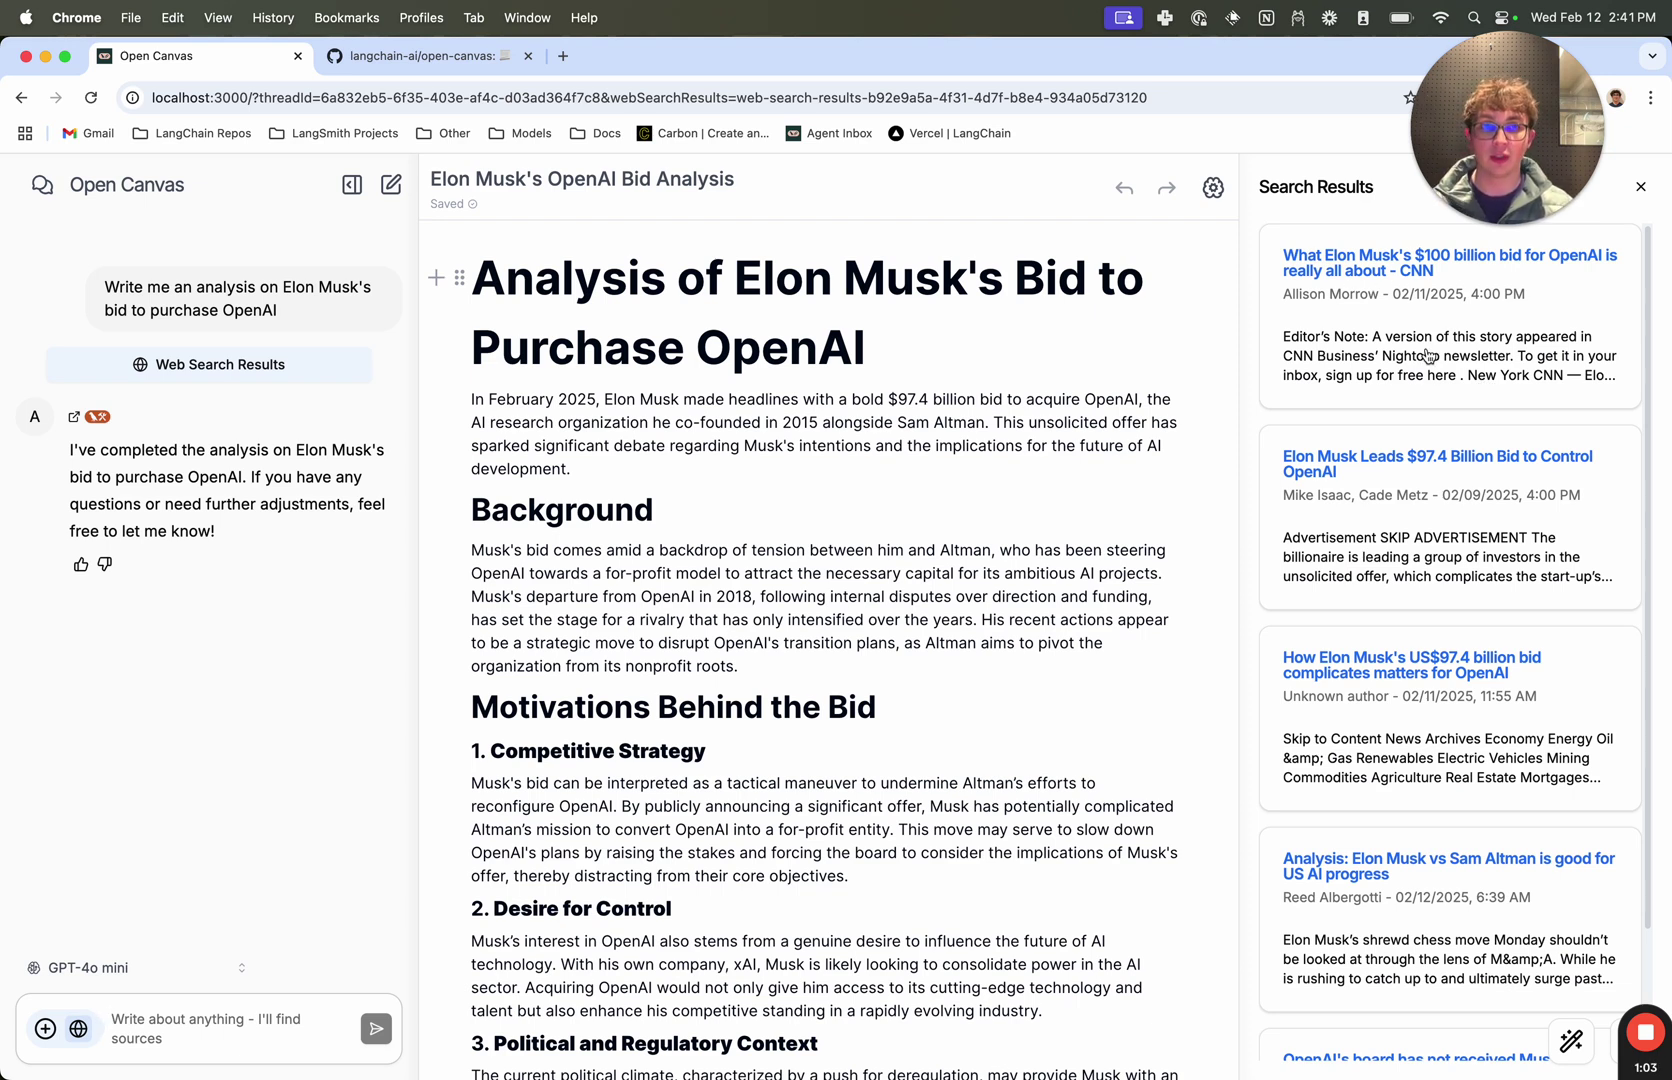
mouse_move(543, 398)
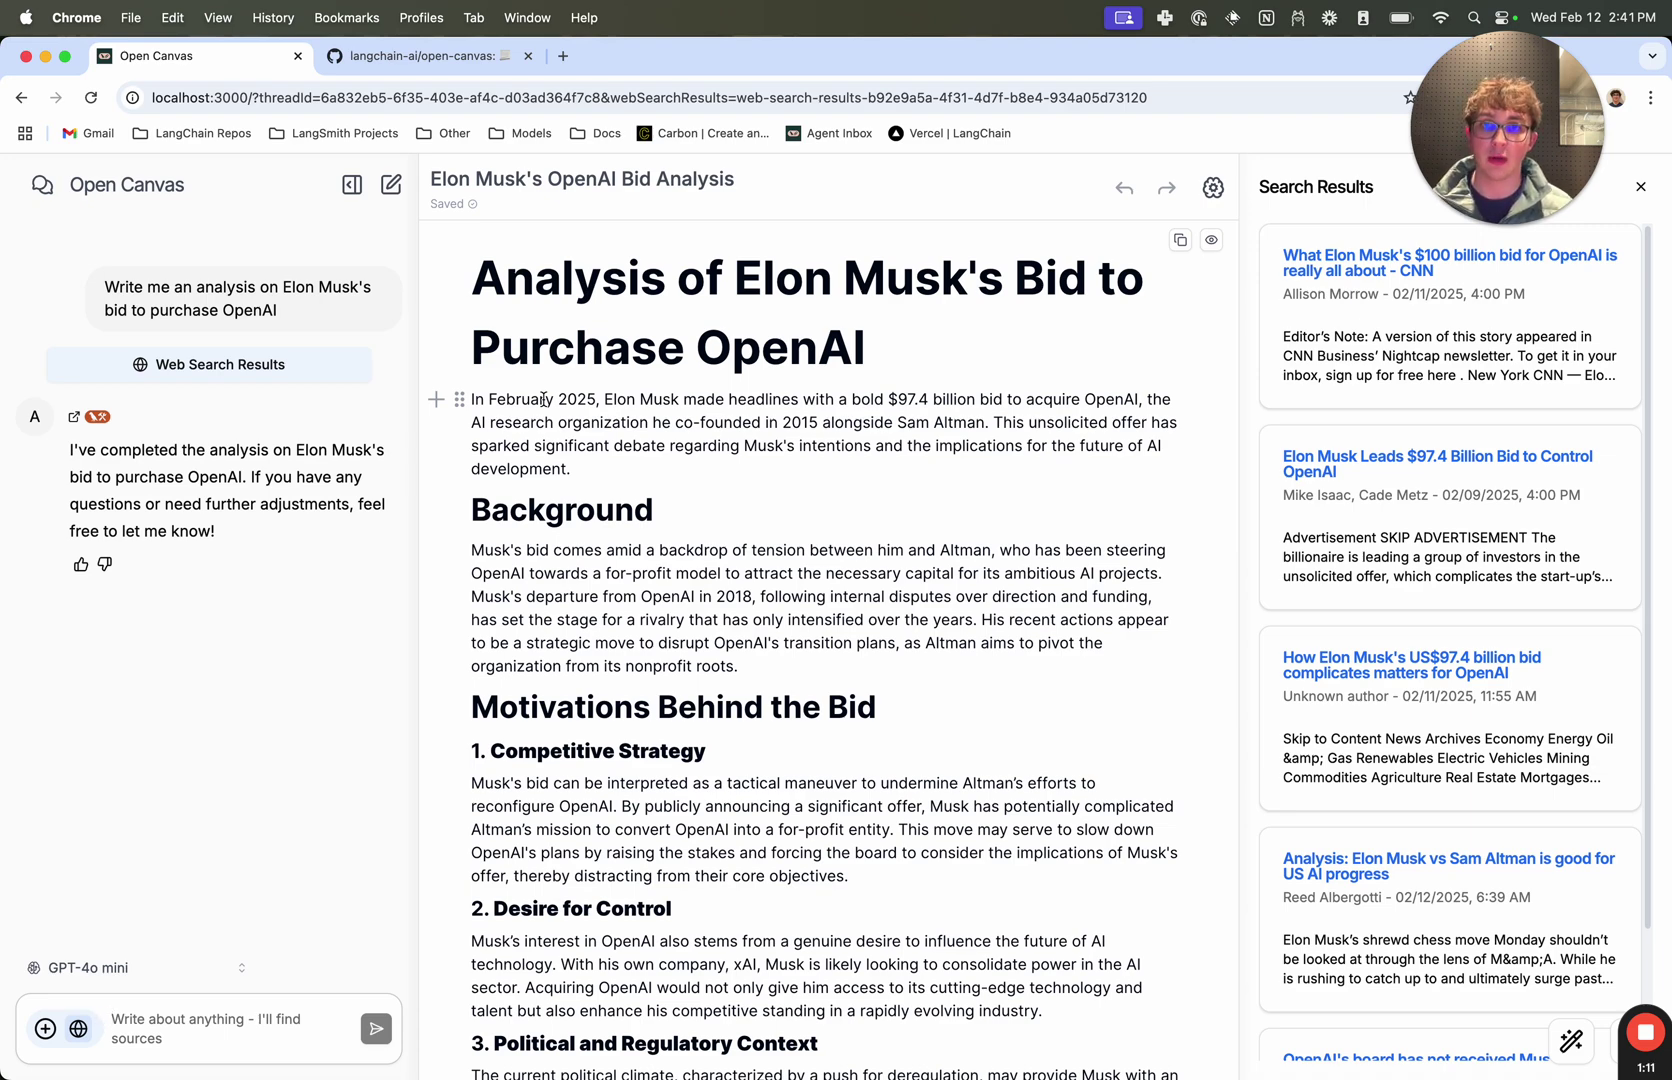
scroll(916, 516, "down", 5)
scroll(916, 516, "up", 2)
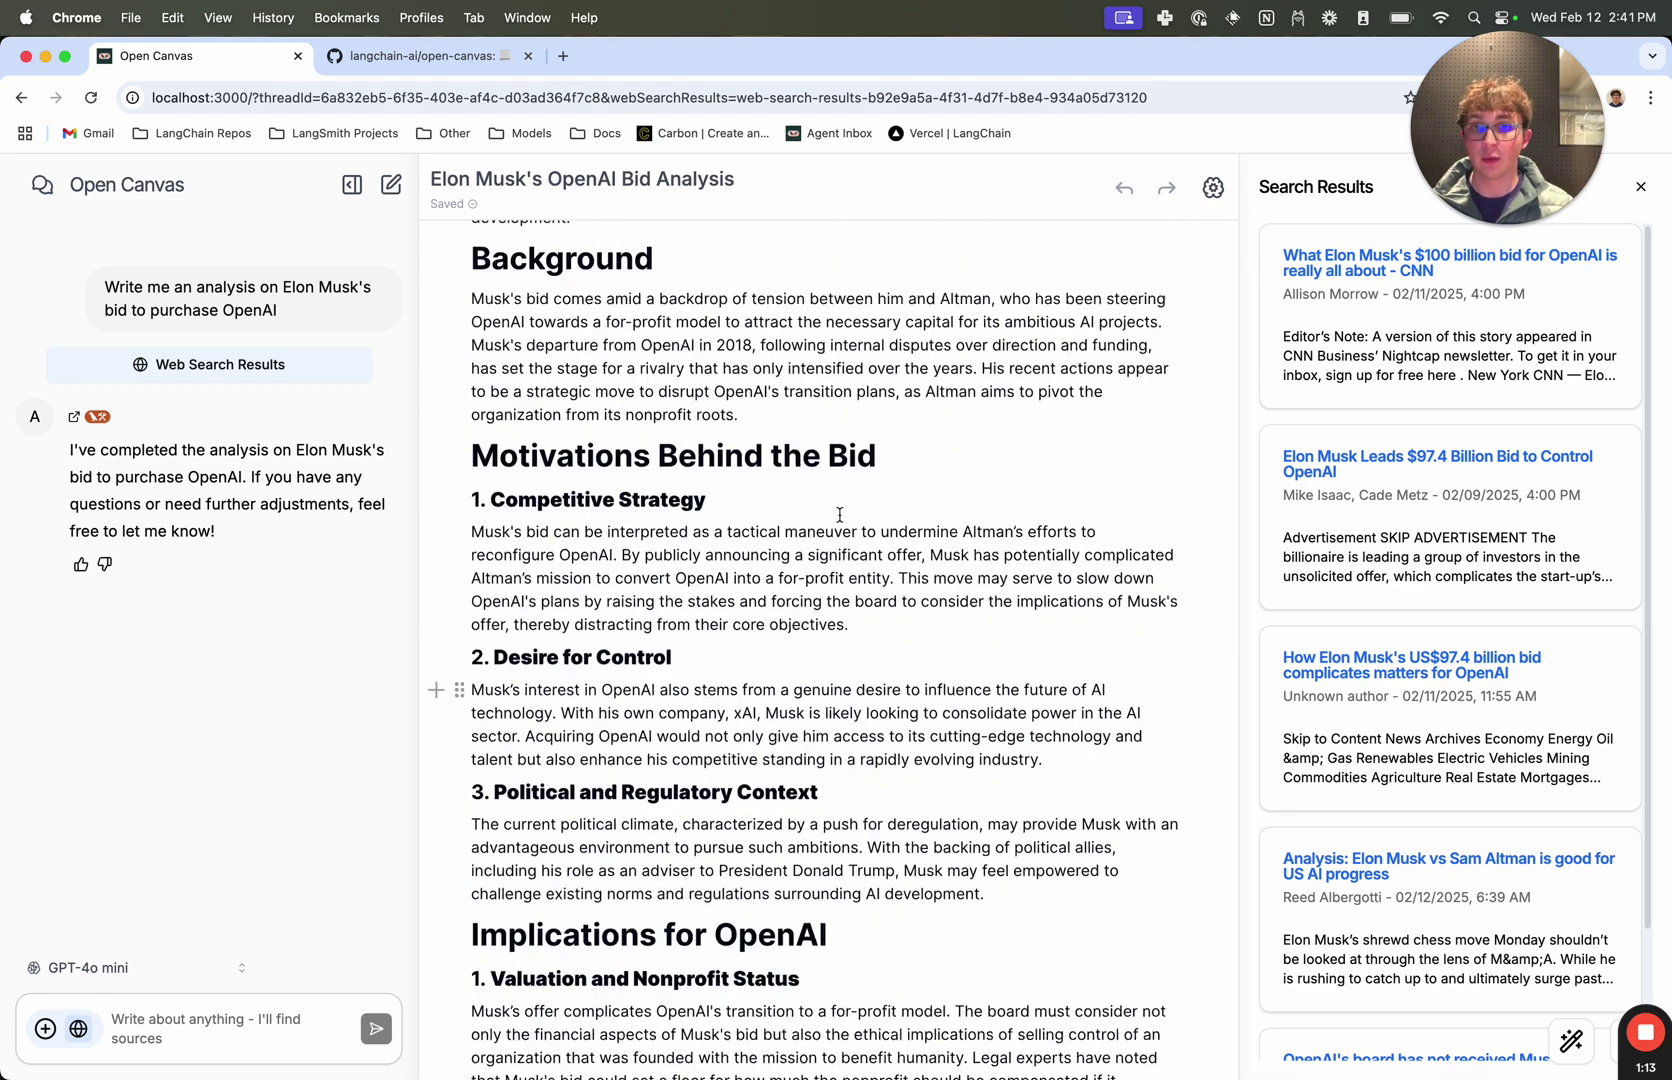
scroll(840, 441, "up", 2)
scroll(771, 458, "up", 2)
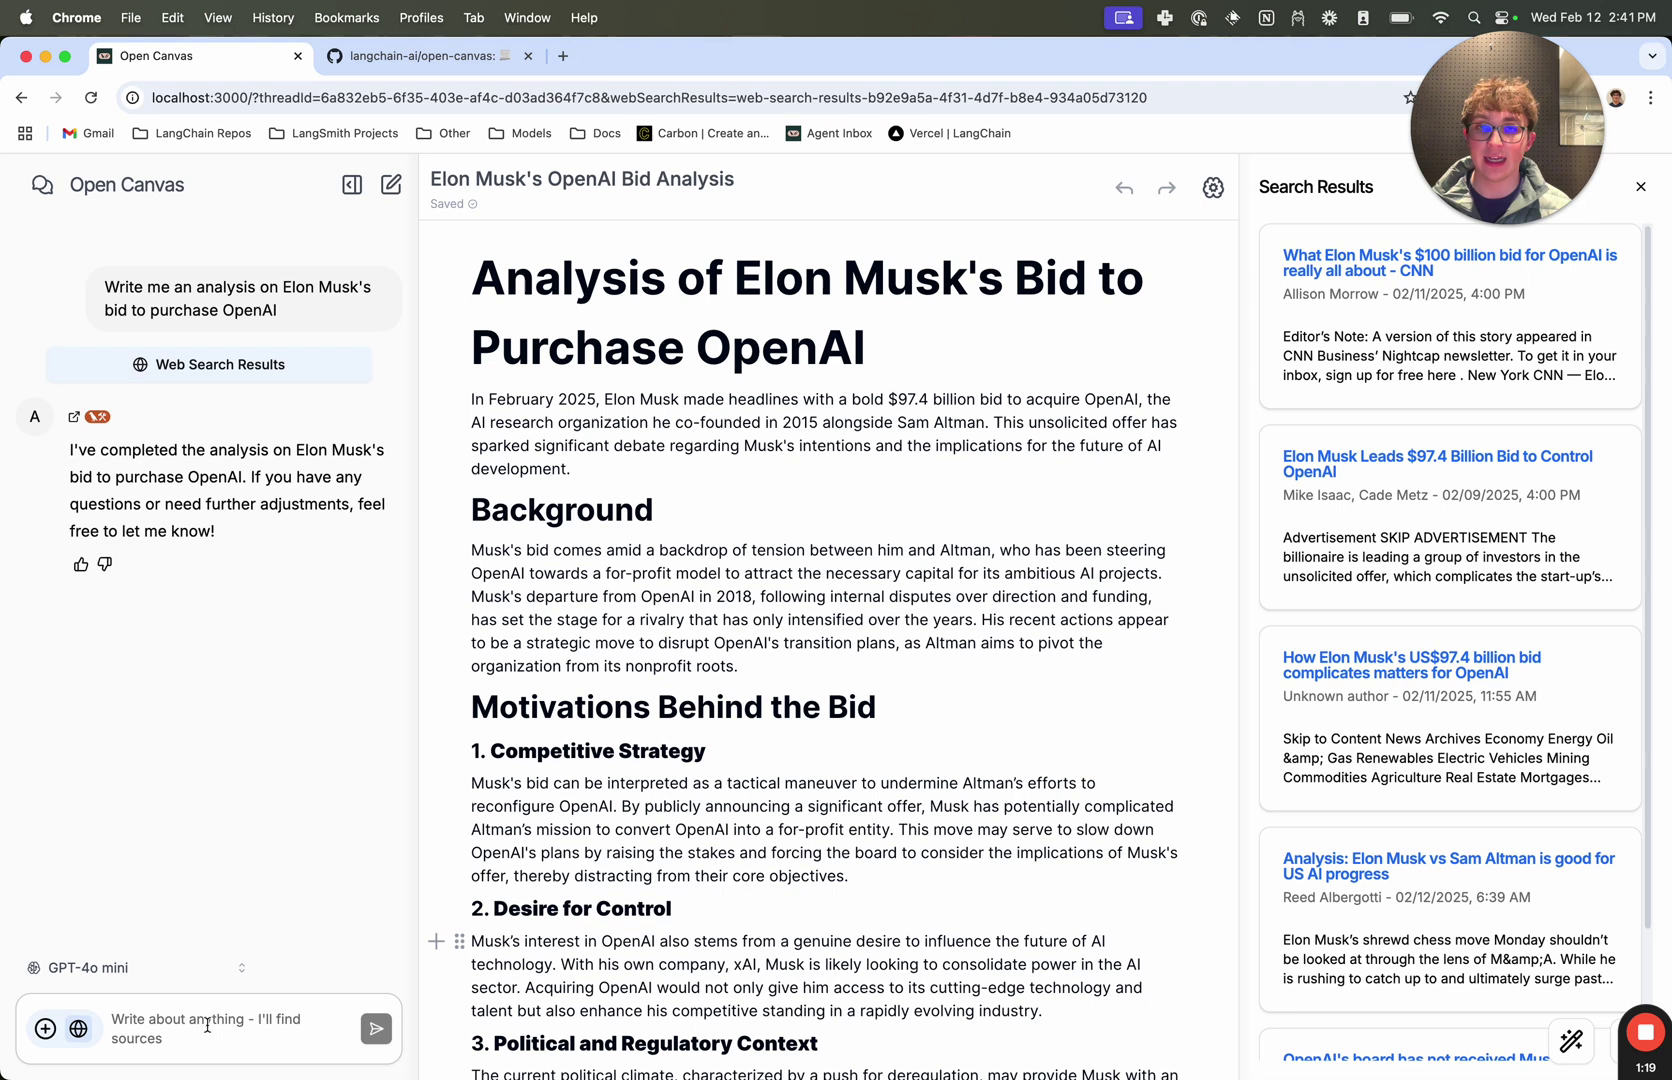
type("remove")
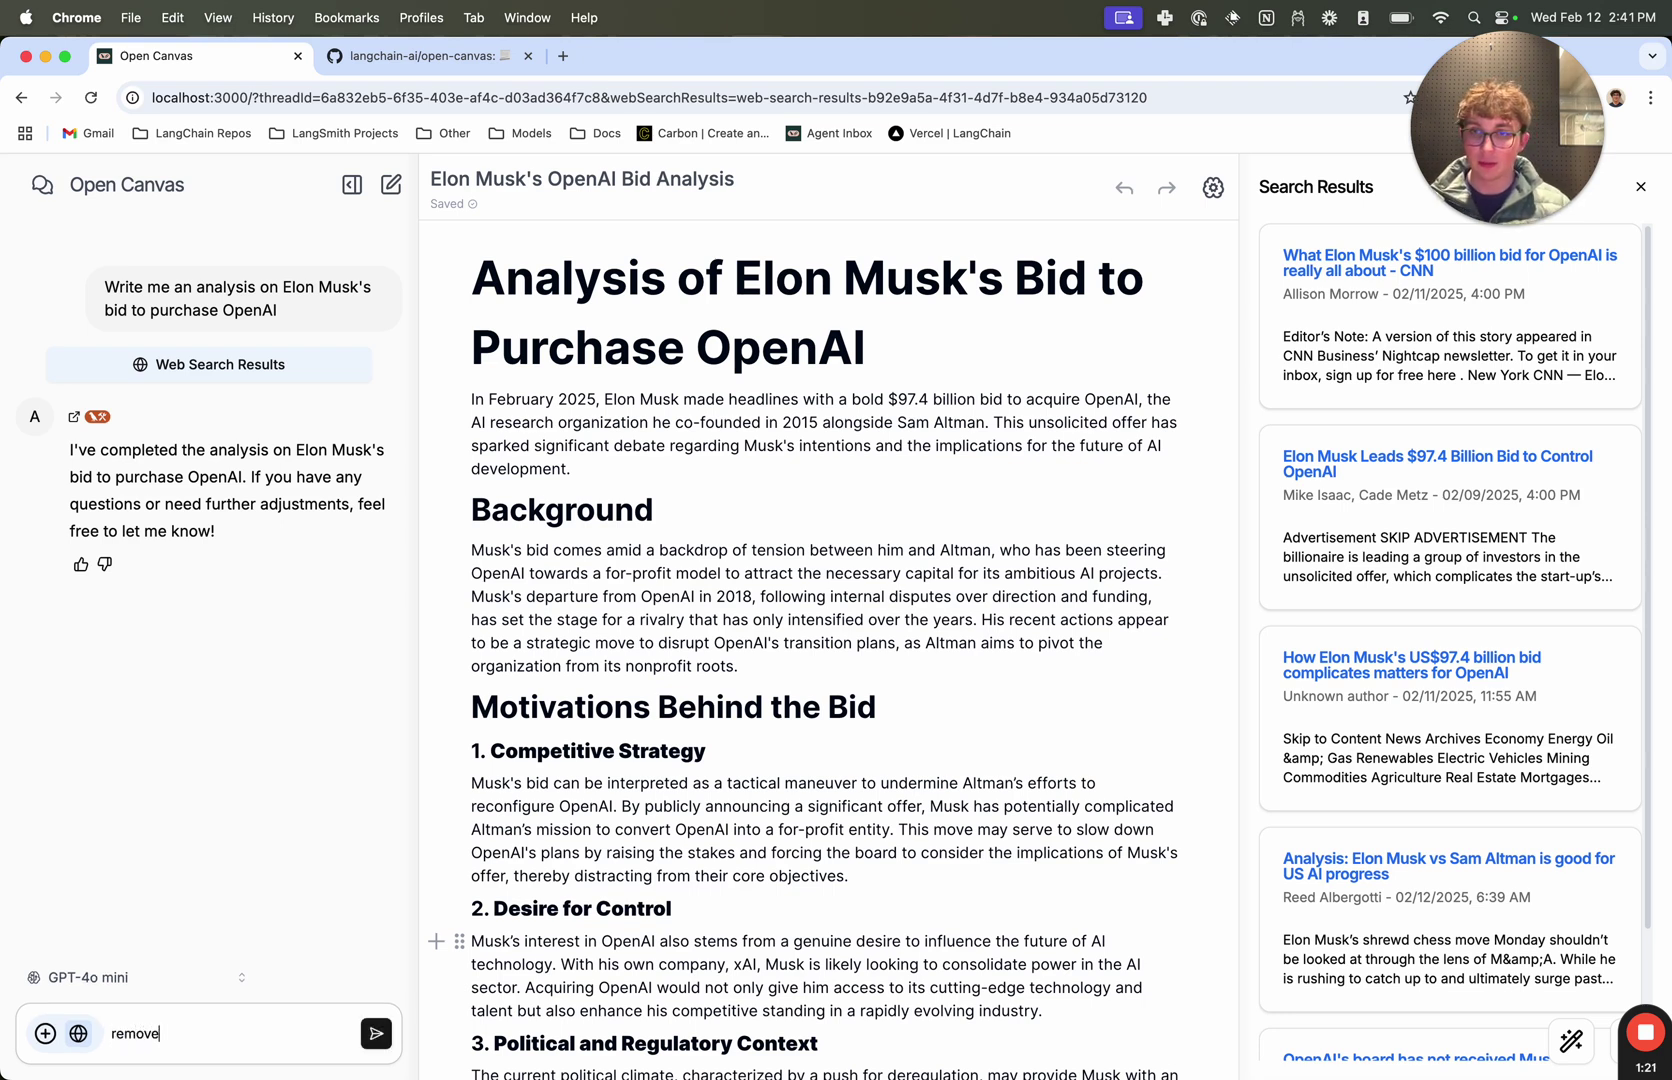
type(" the markdown formatting")
Step: Ask Open Canvas to remove the markdown formatting from the Musk bid analysis
key("Return")
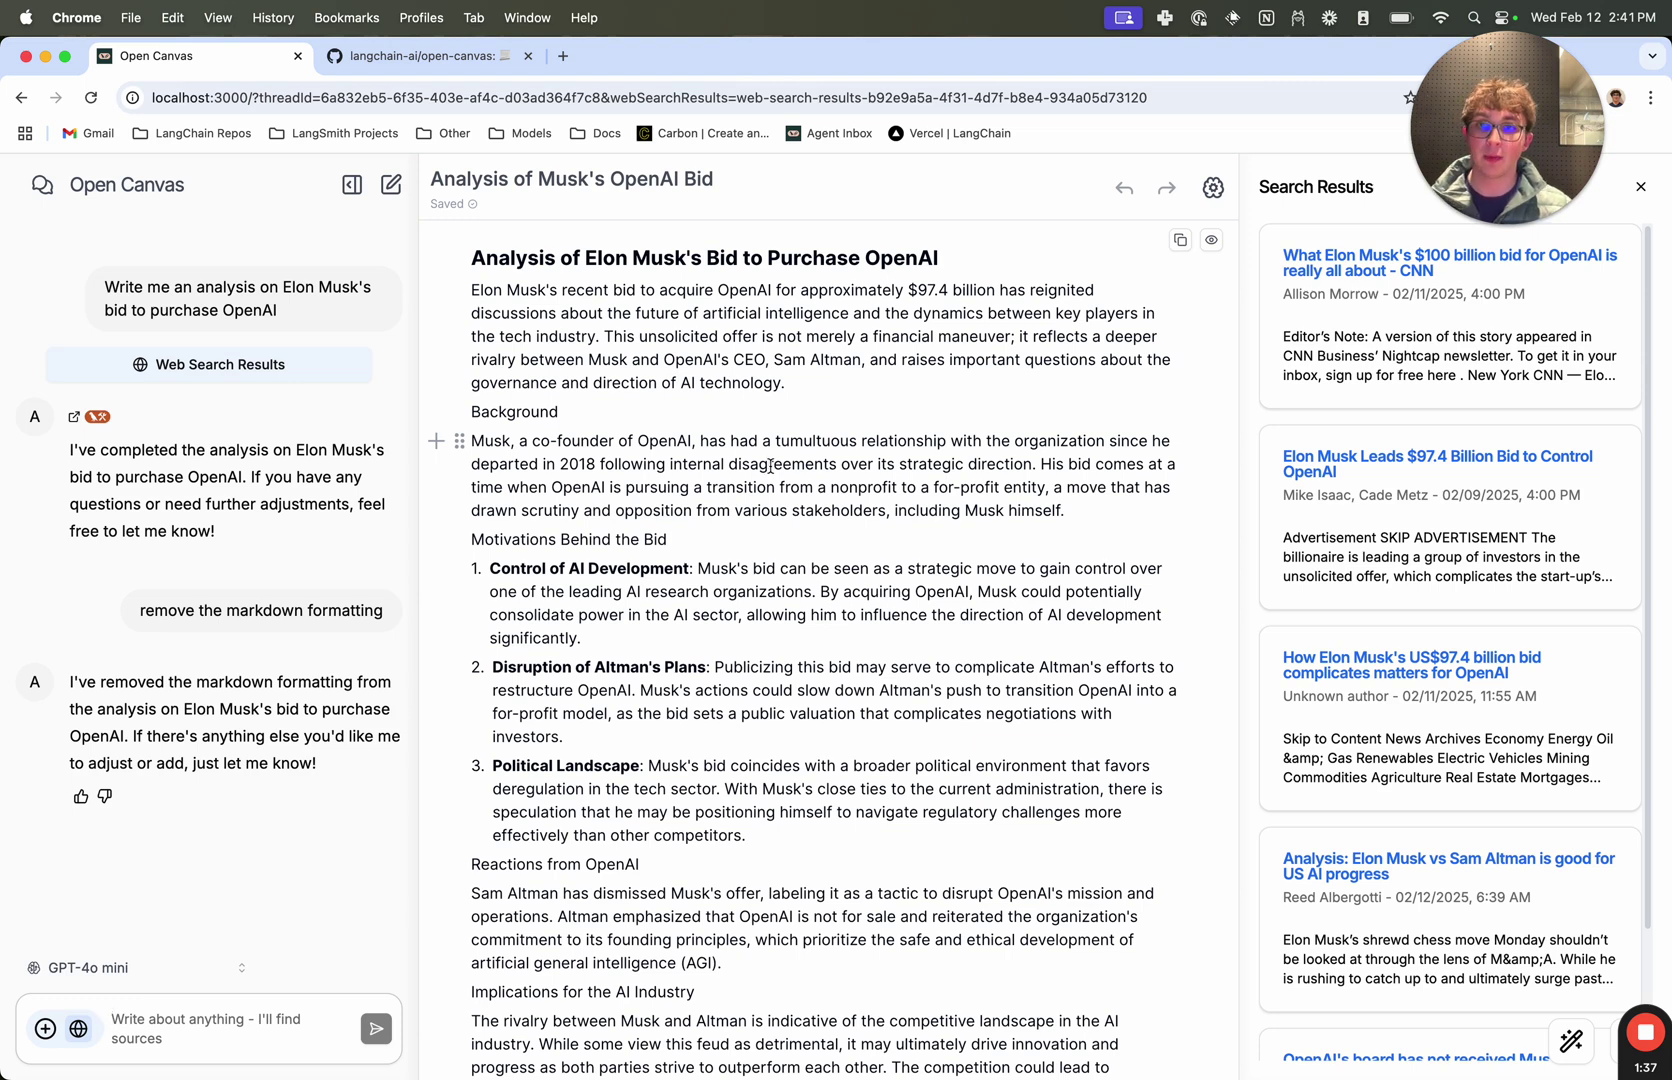
left_click(235, 1041)
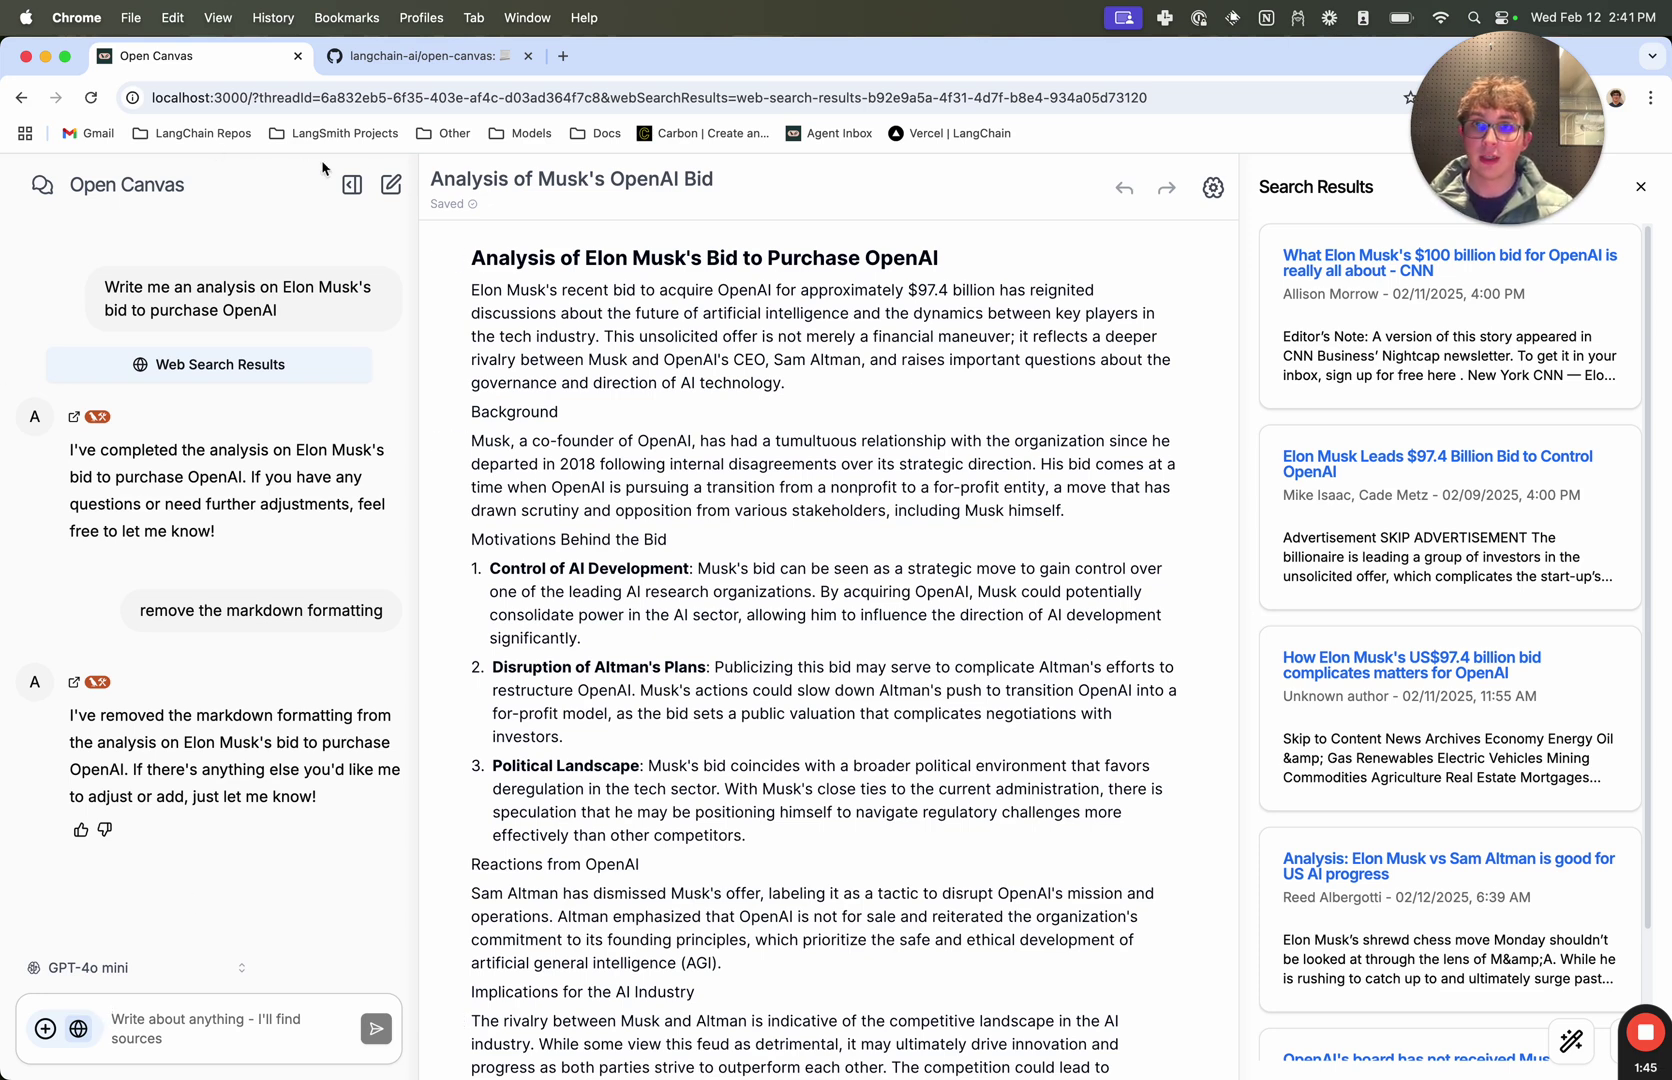
Step: Start a new thread and copy the open-canvas README URL from GitHub
left_click(391, 184)
left_click(418, 55)
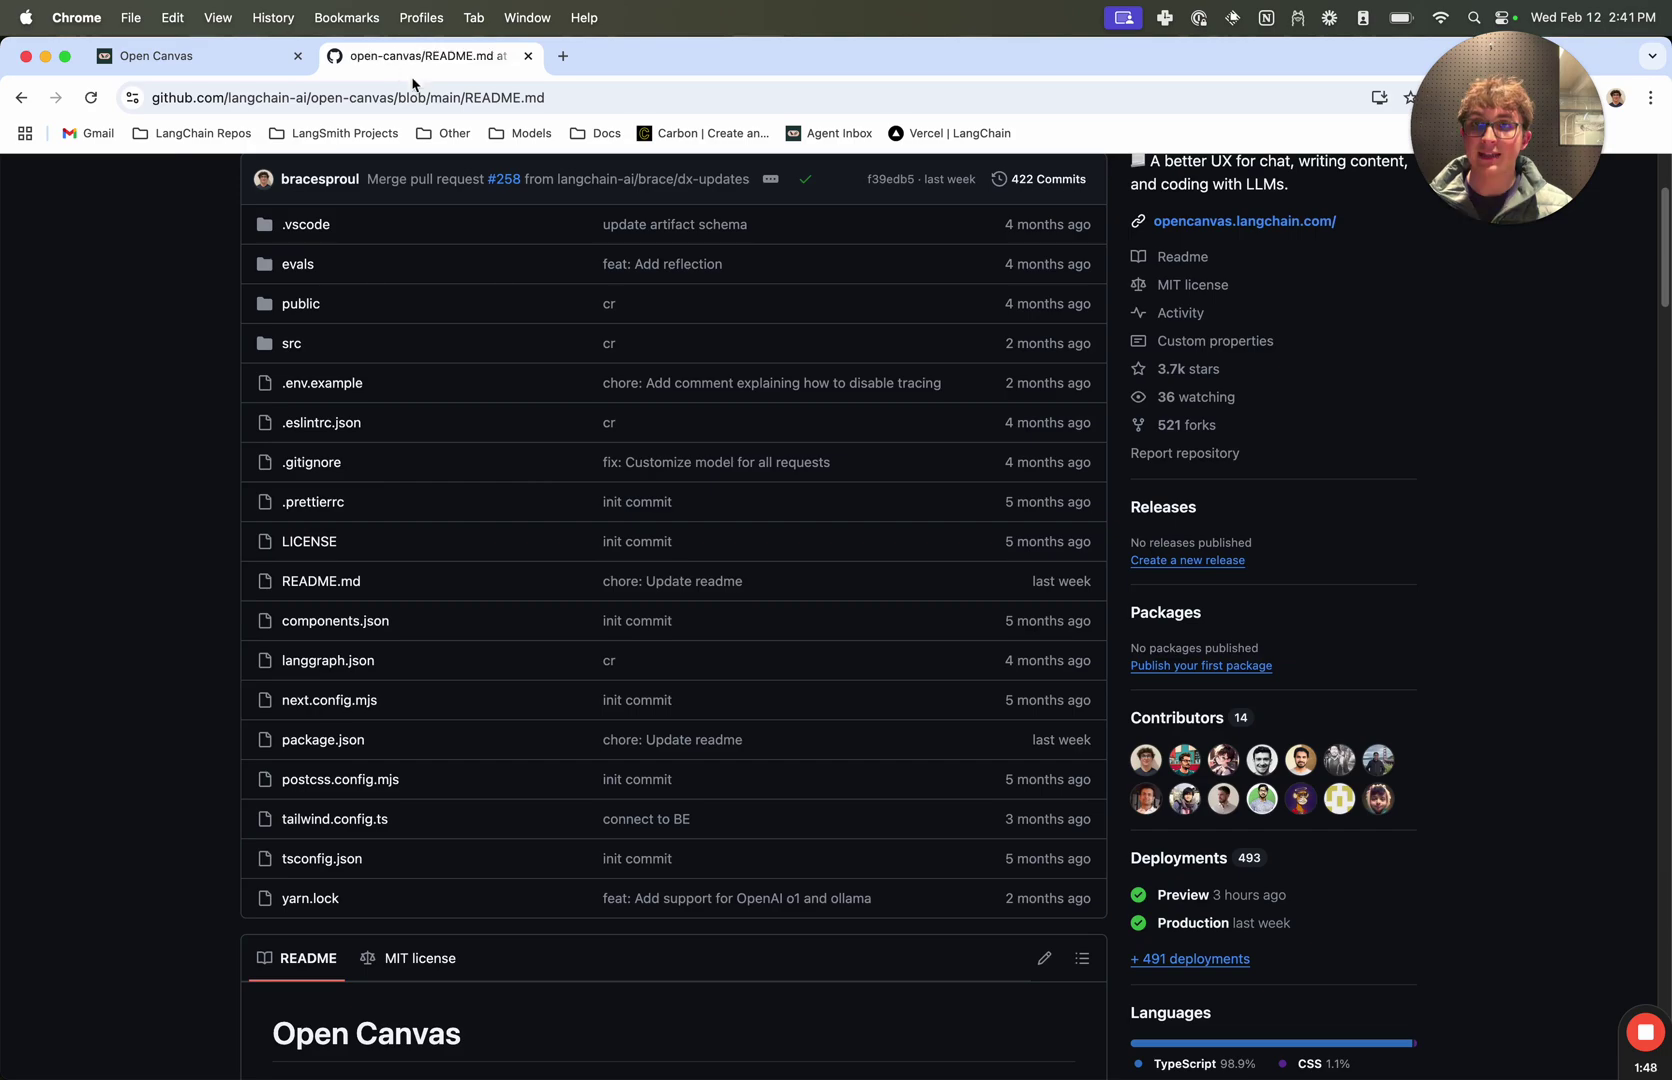
key("super+l")
key("super+c")
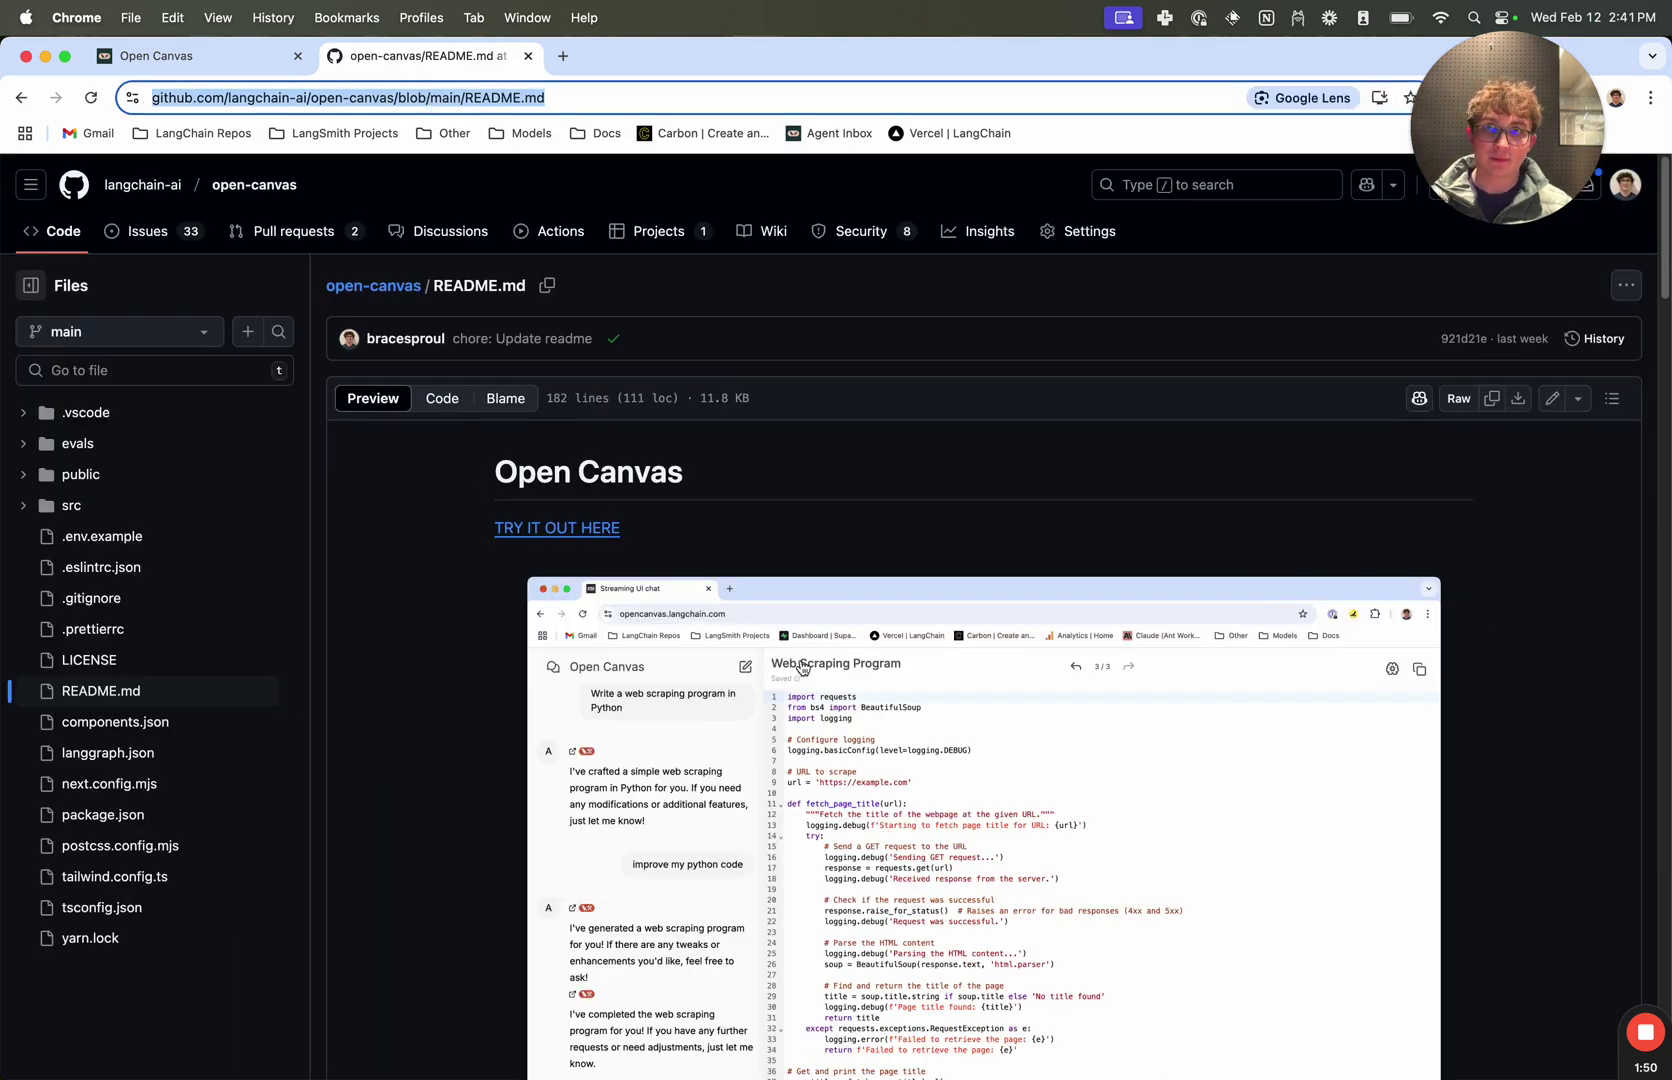
scroll(833, 700, "down", 3)
scroll(831, 700, "up", 2)
scroll(832, 700, "up", 1)
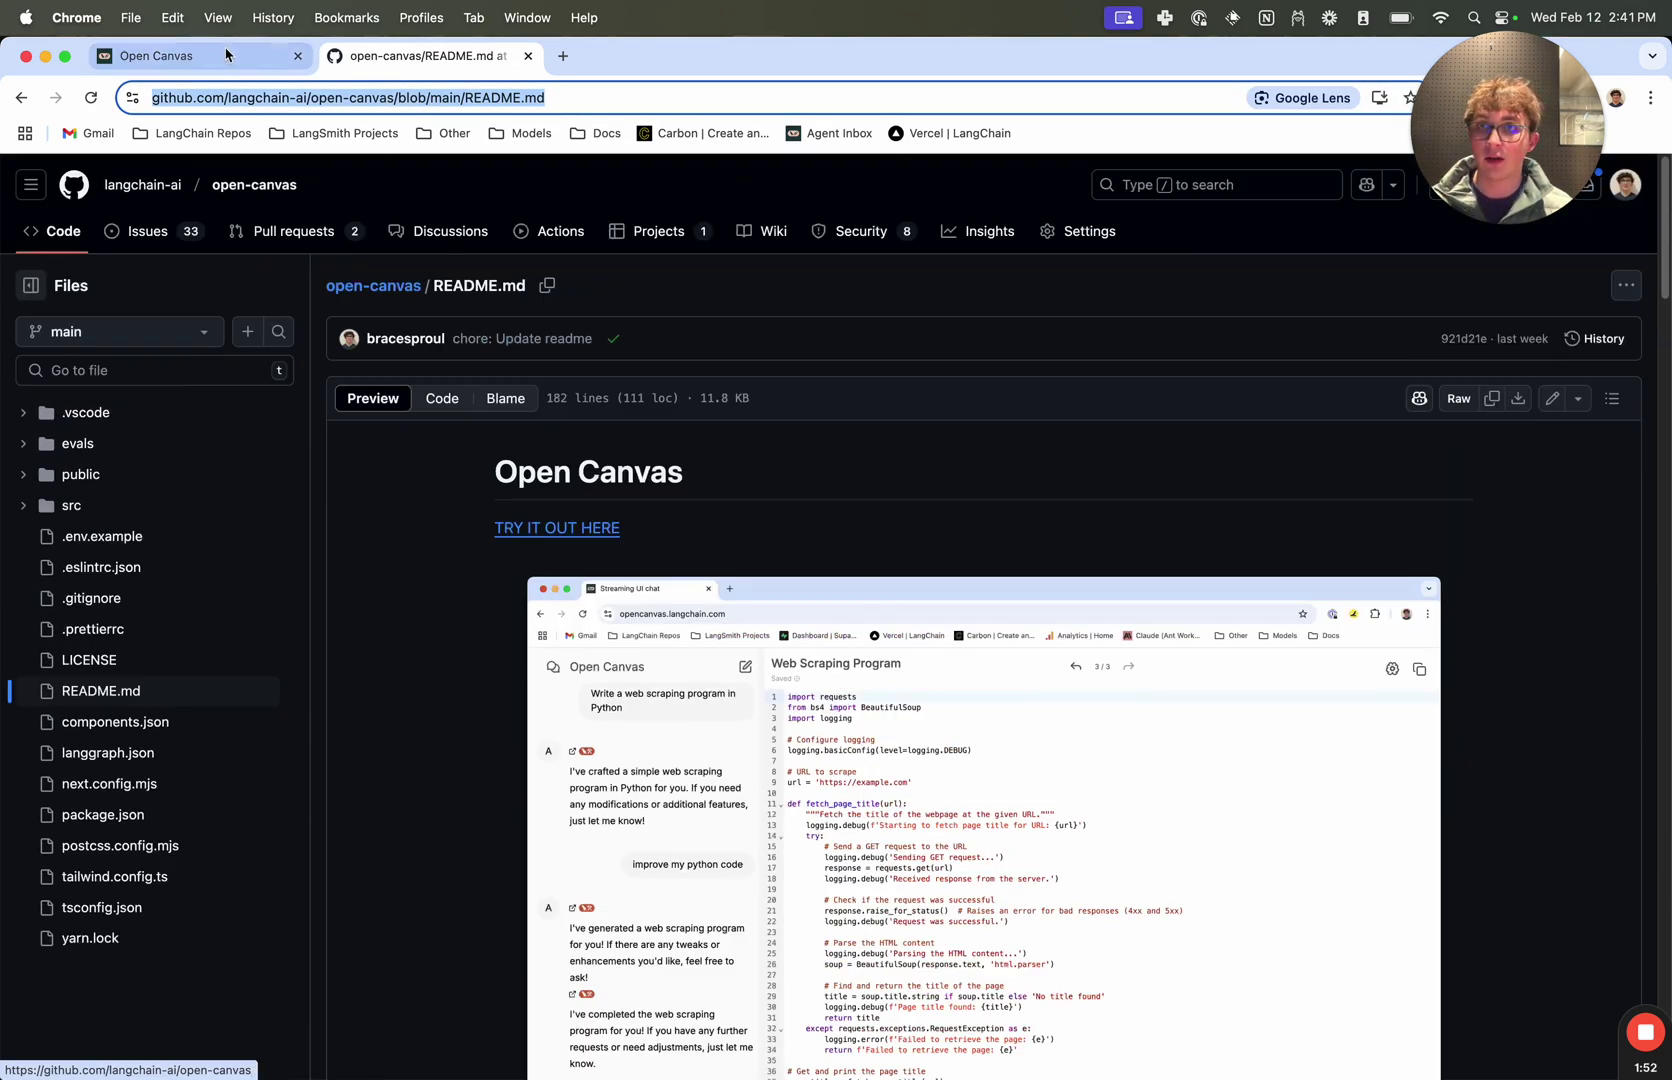
Step: Send a 'summarize' request with the pasted open-canvas README link
left_click(152, 65)
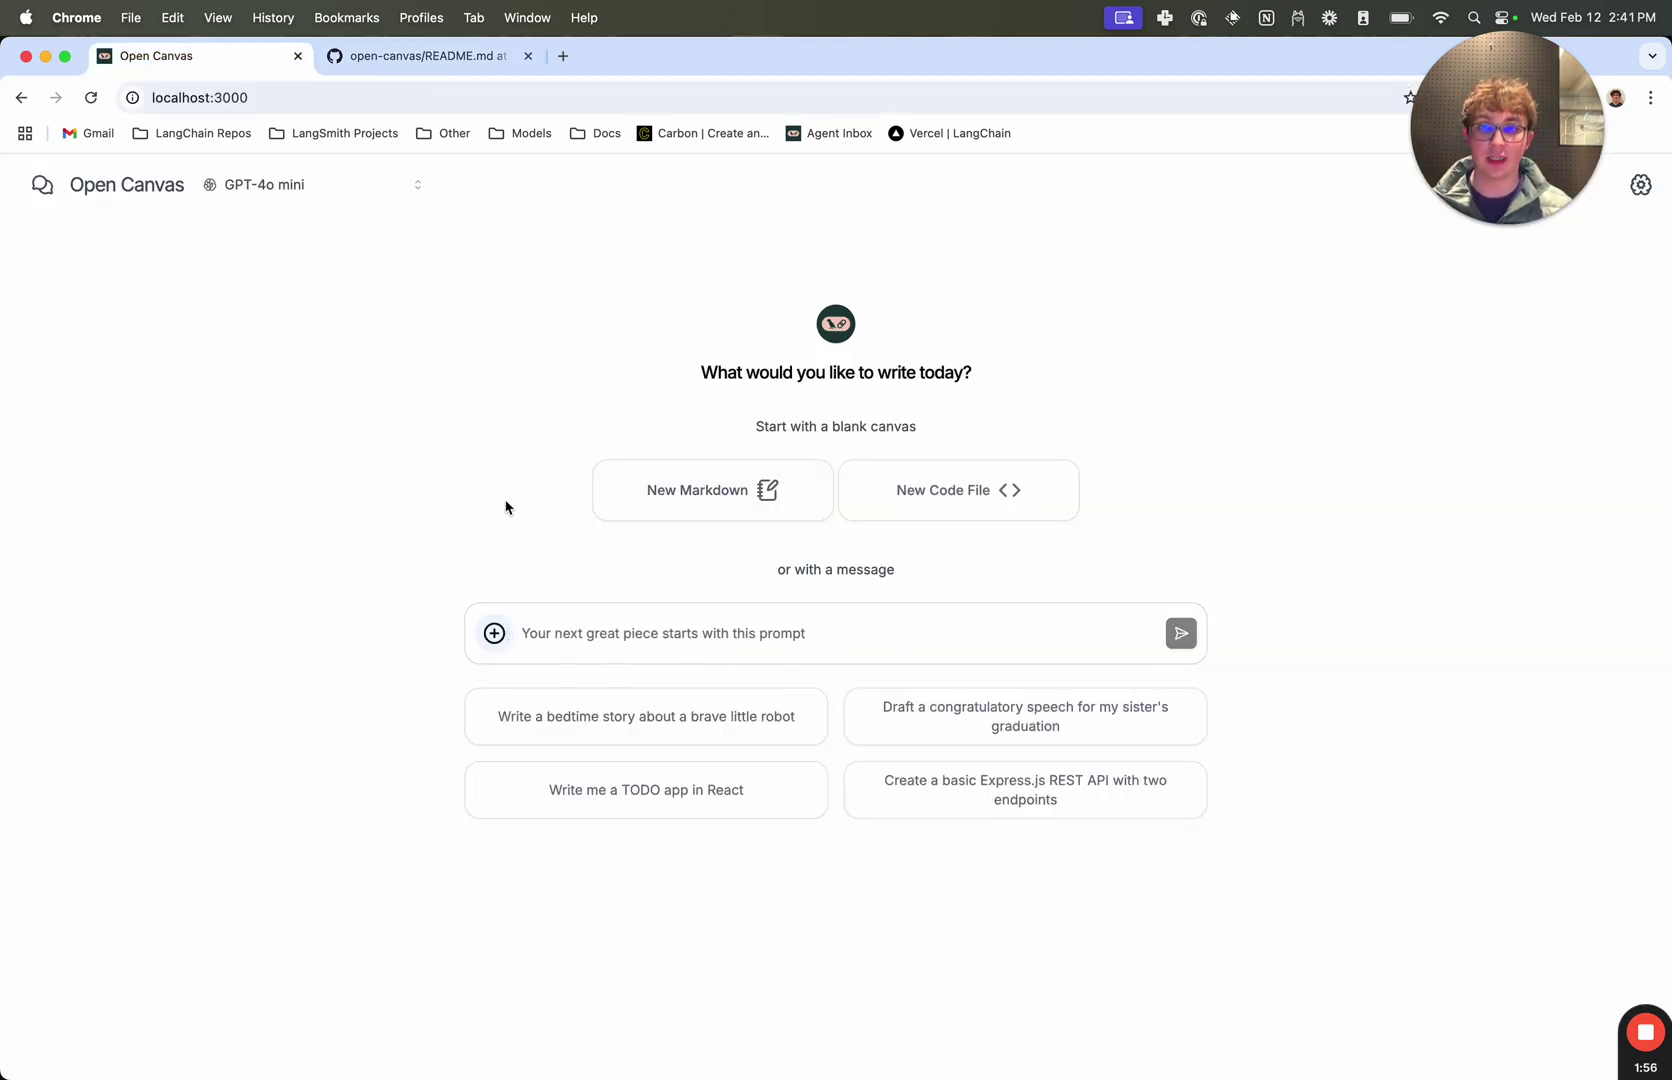
left_click(615, 634)
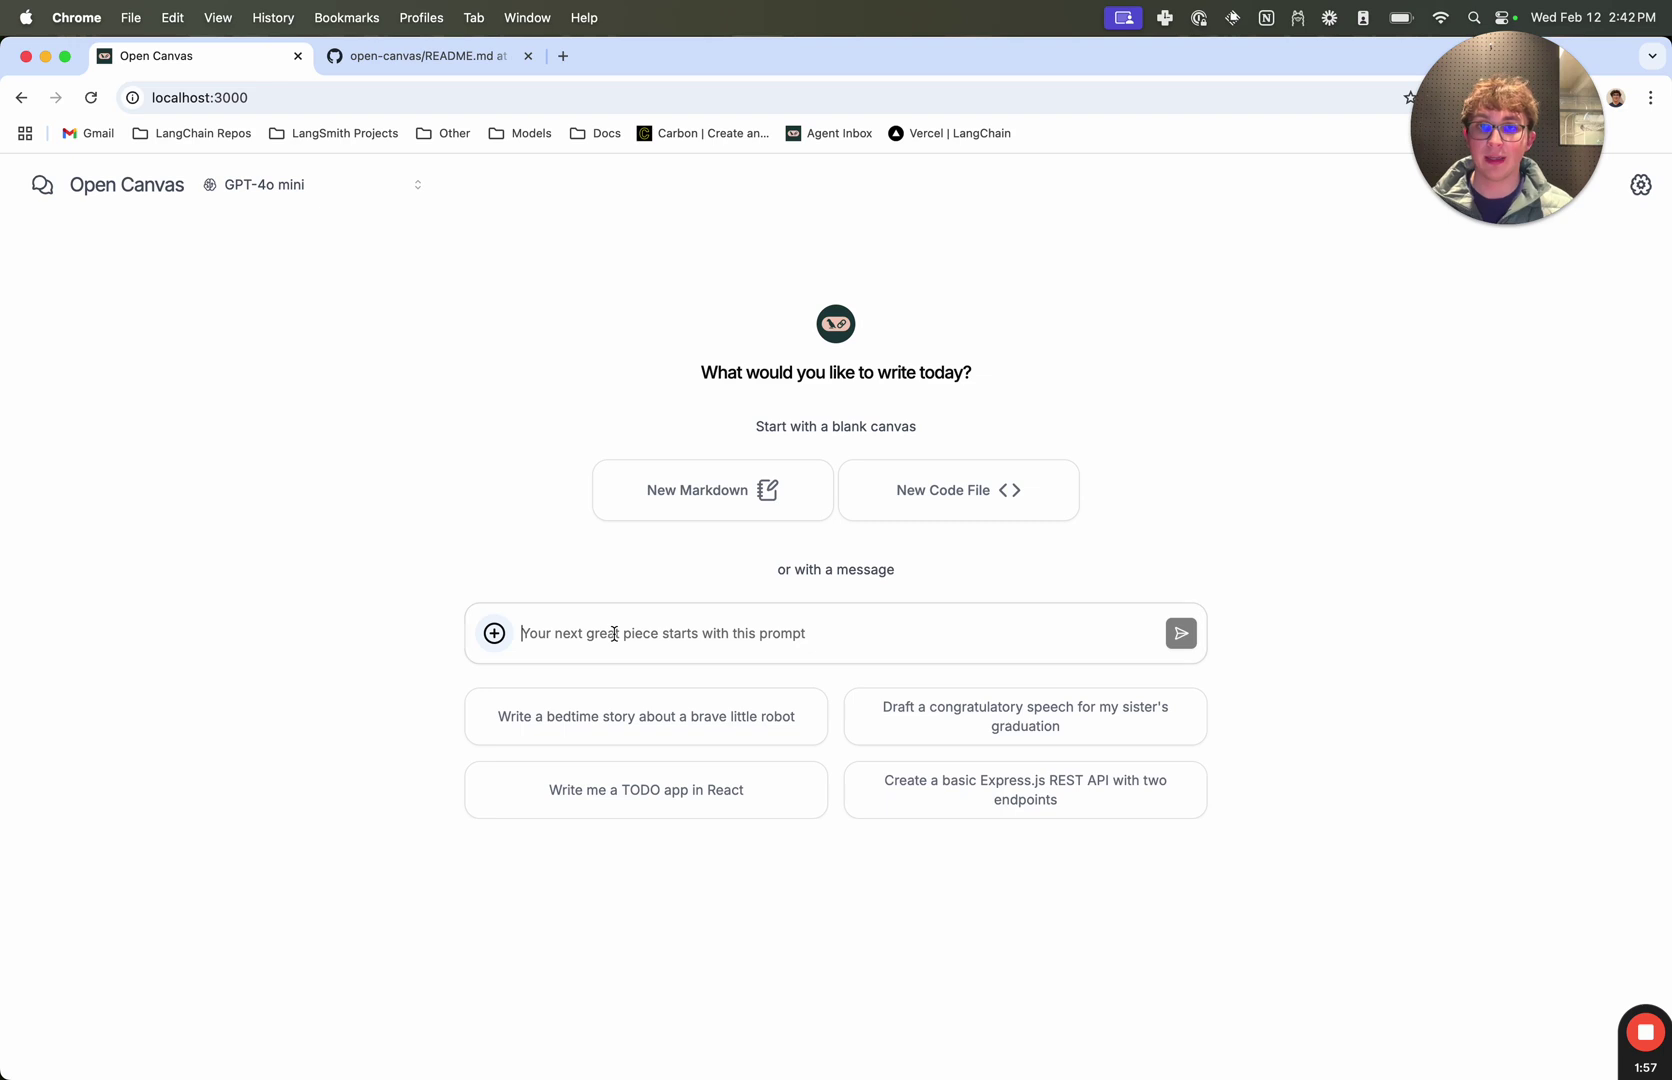
key("super+v")
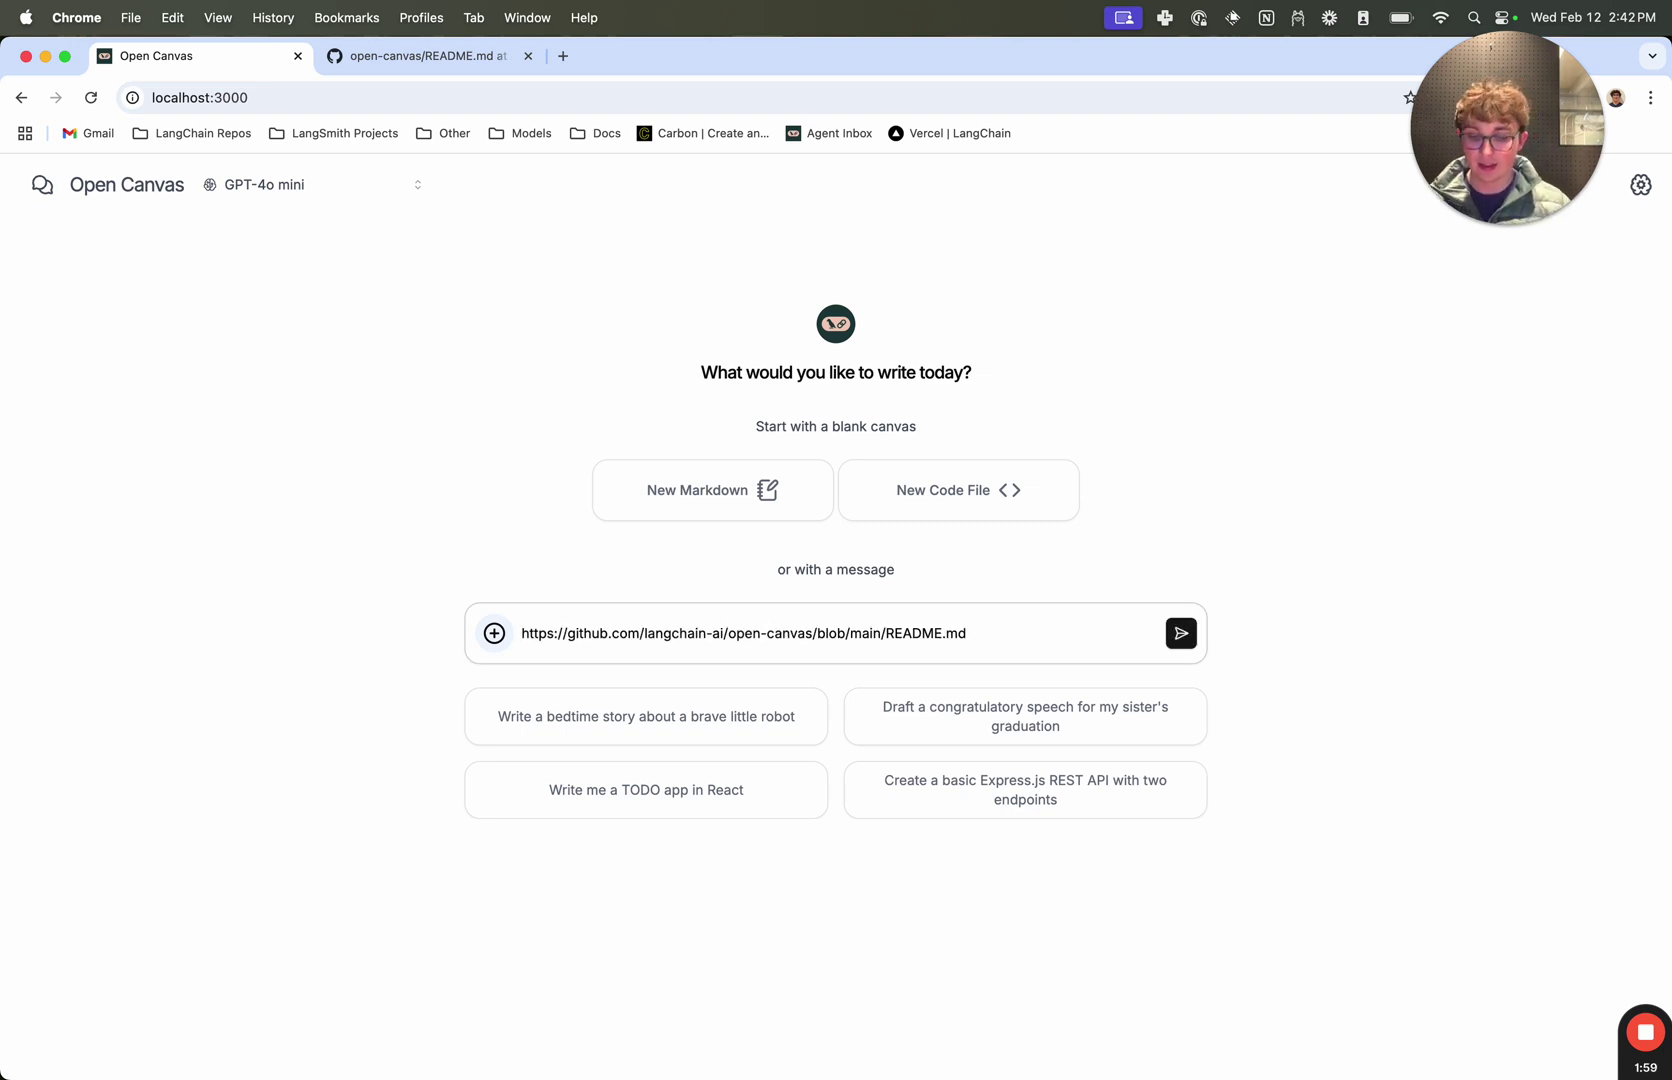
type(" summarize the")
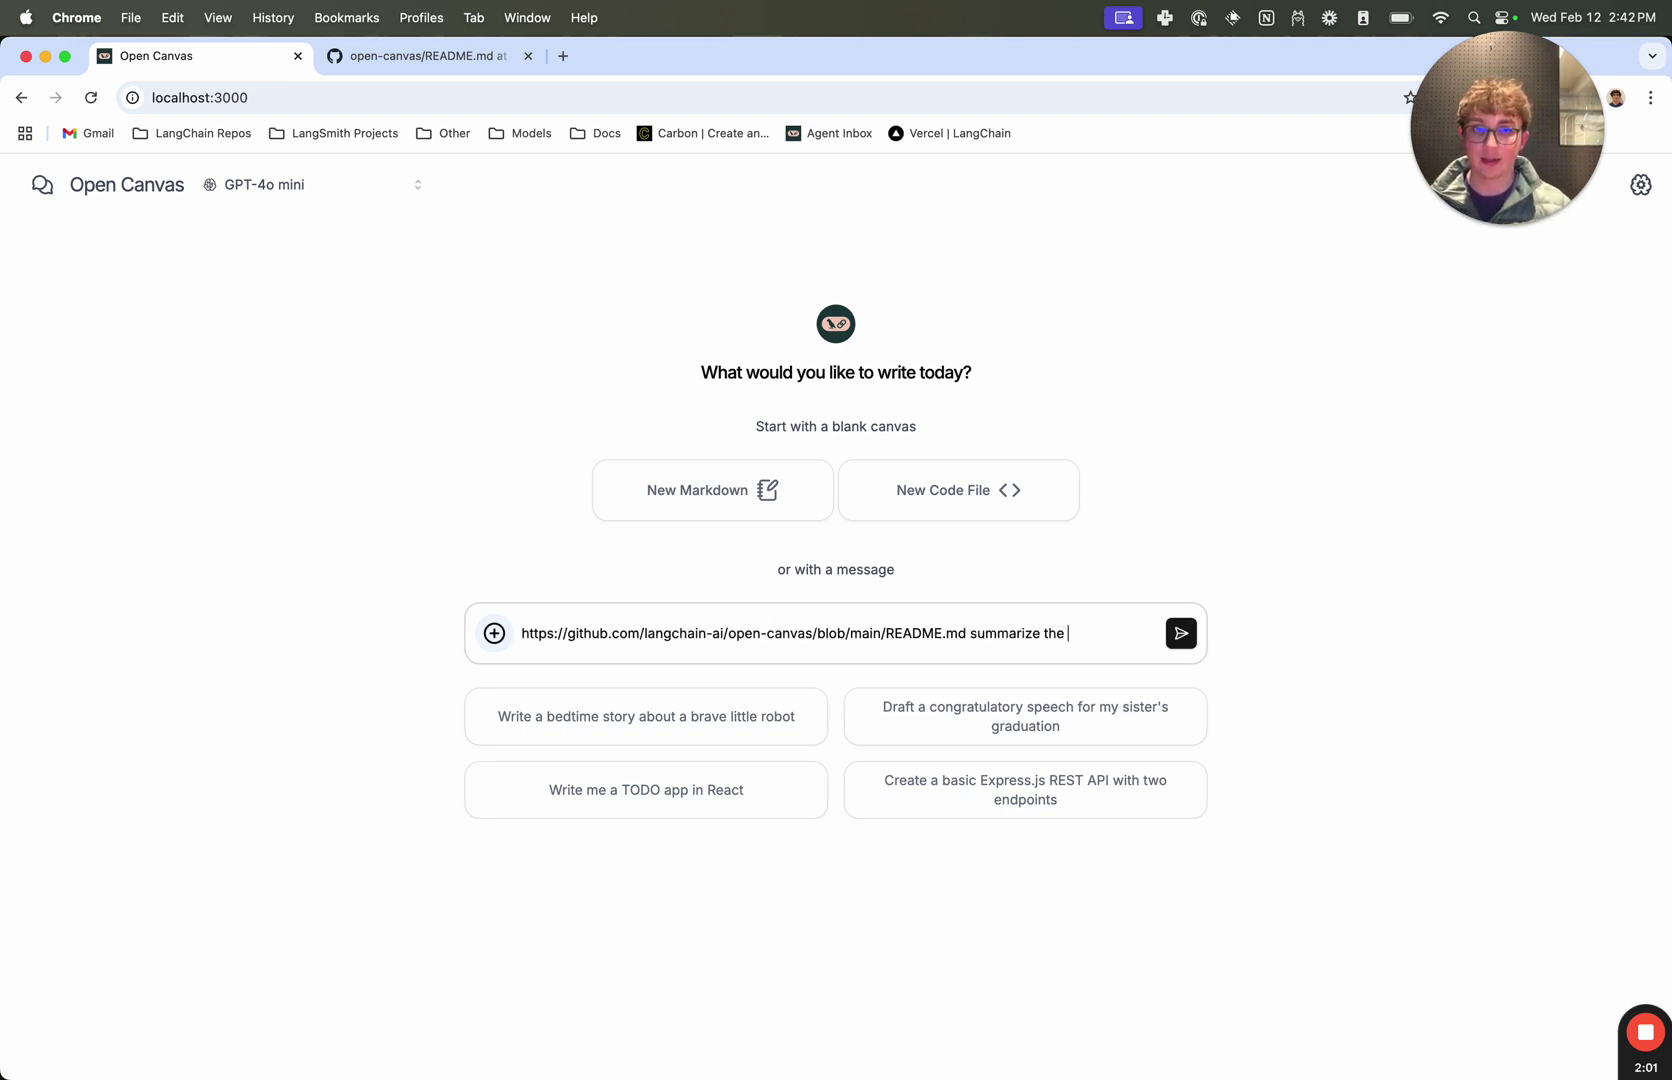
type(" open canvas project")
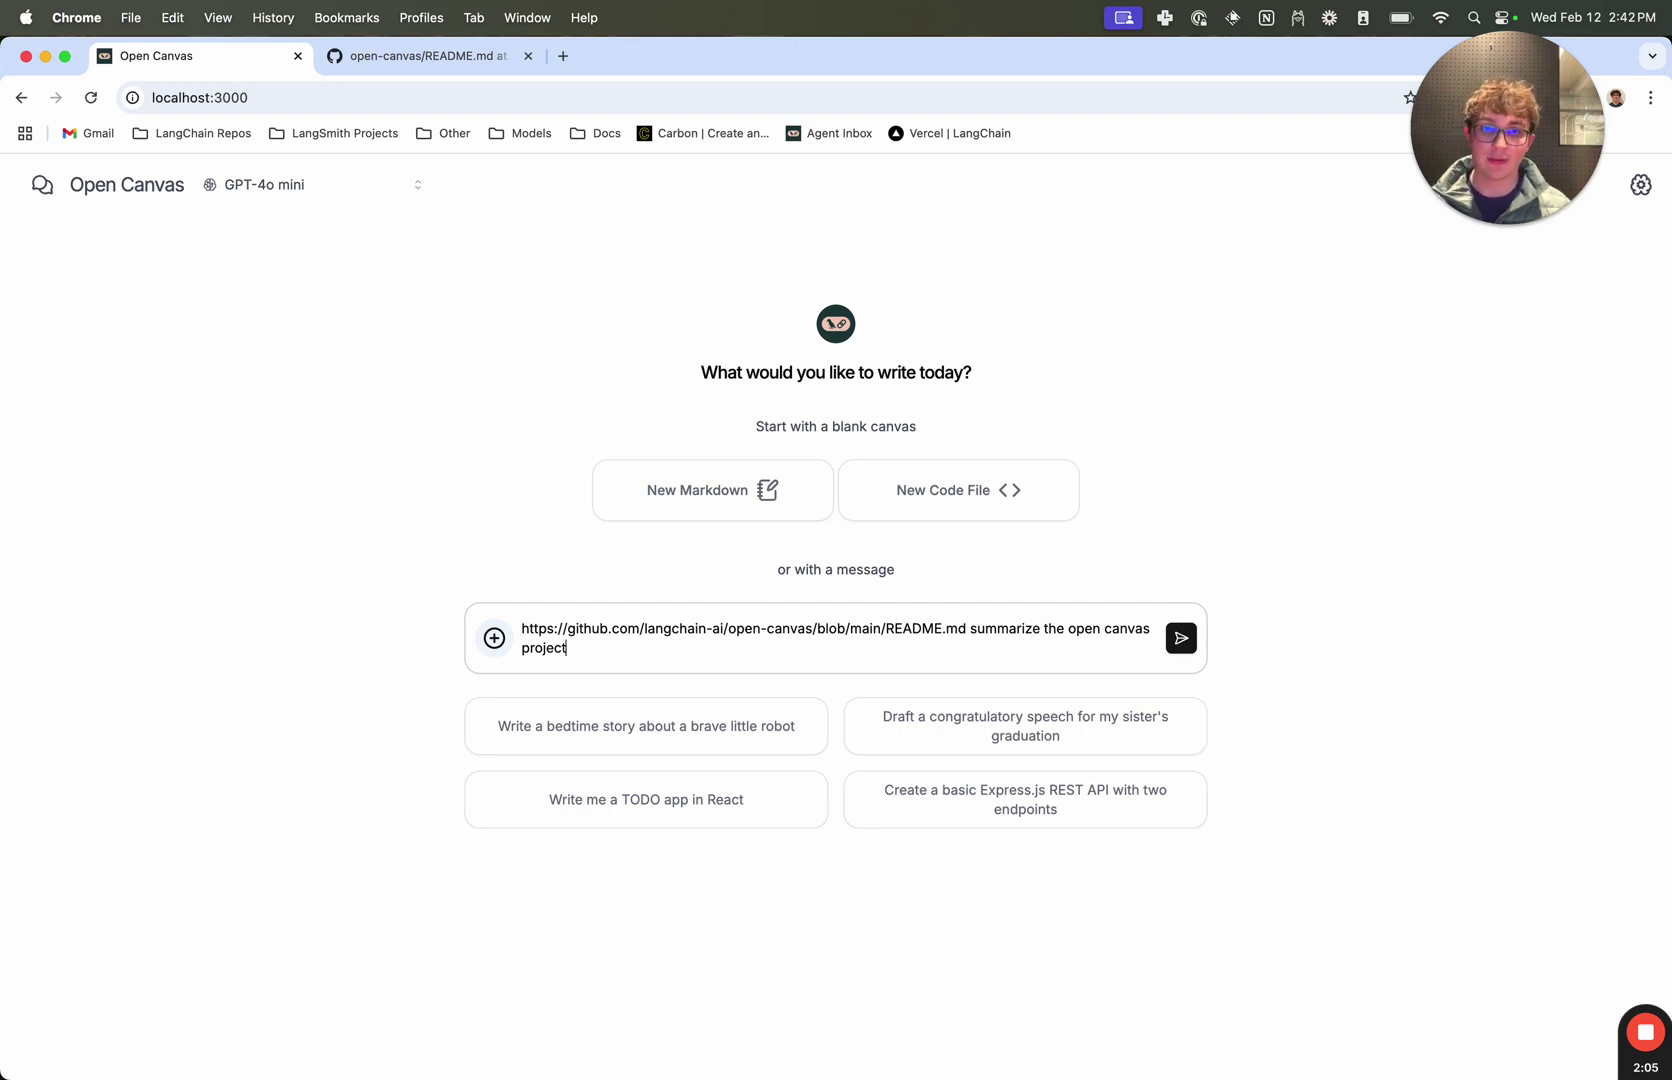
key("Return")
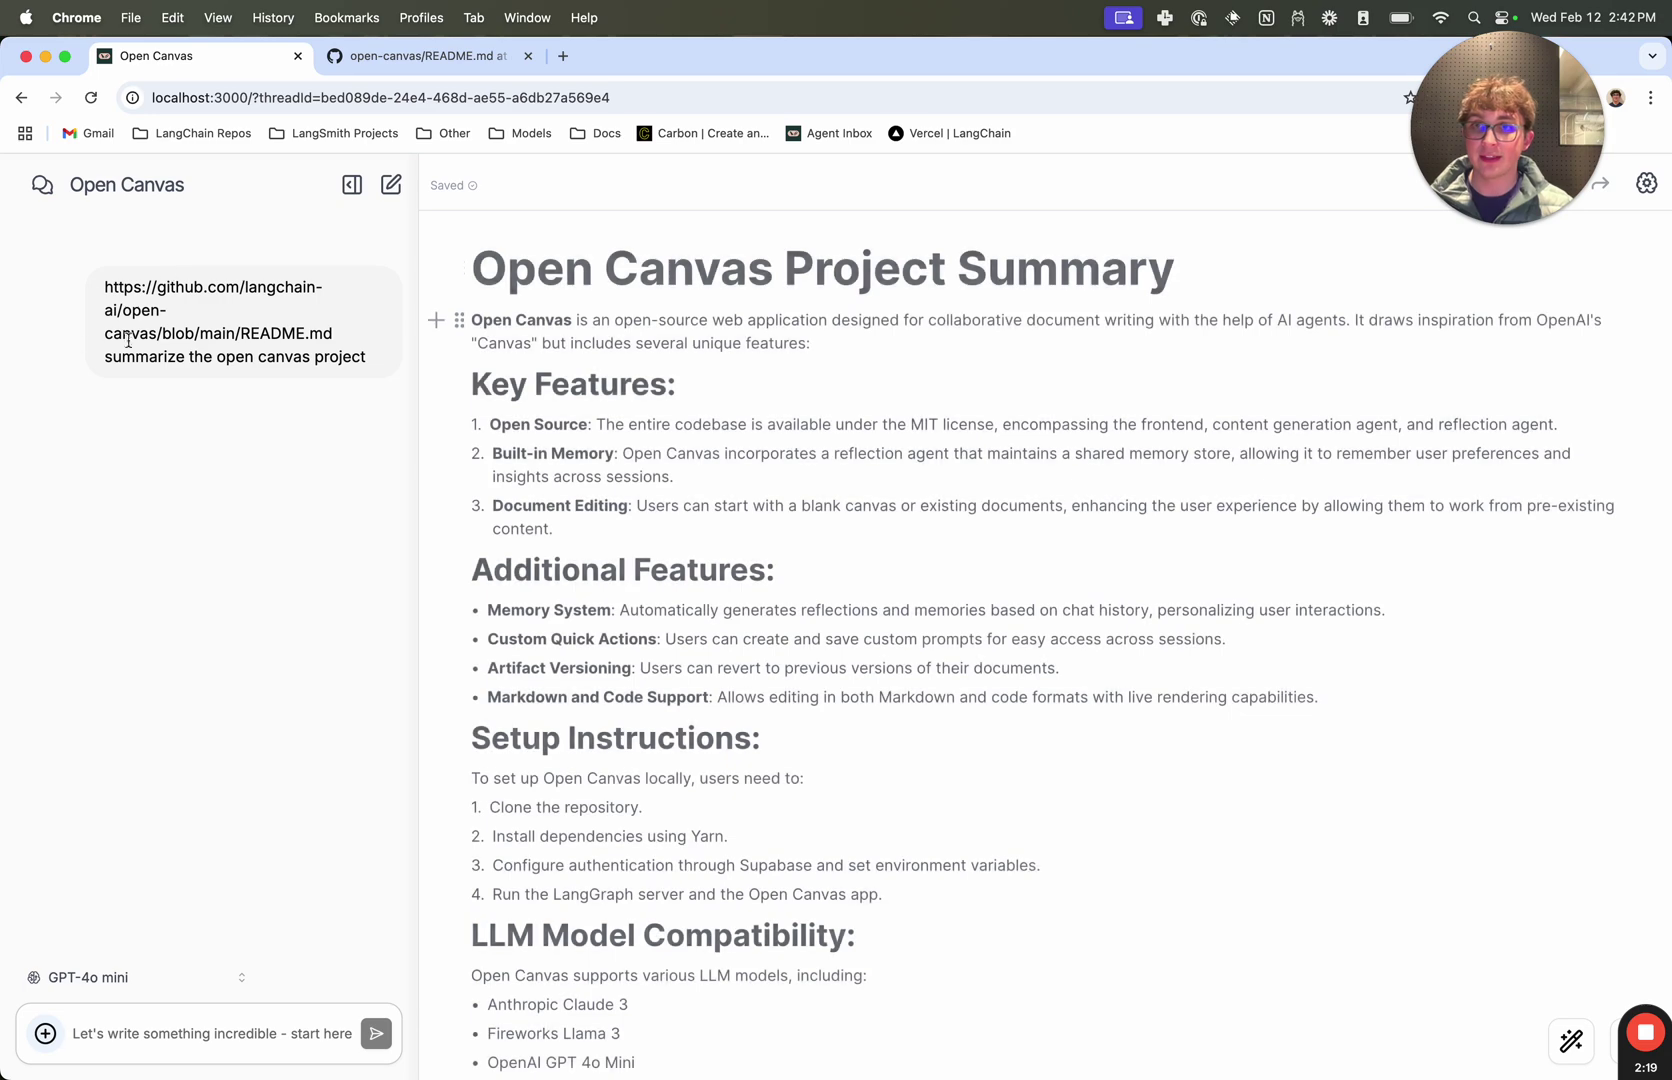
Step: Review the sent summary request and README page, then start a fresh blank thread
left_click_drag(104, 356, 321, 363)
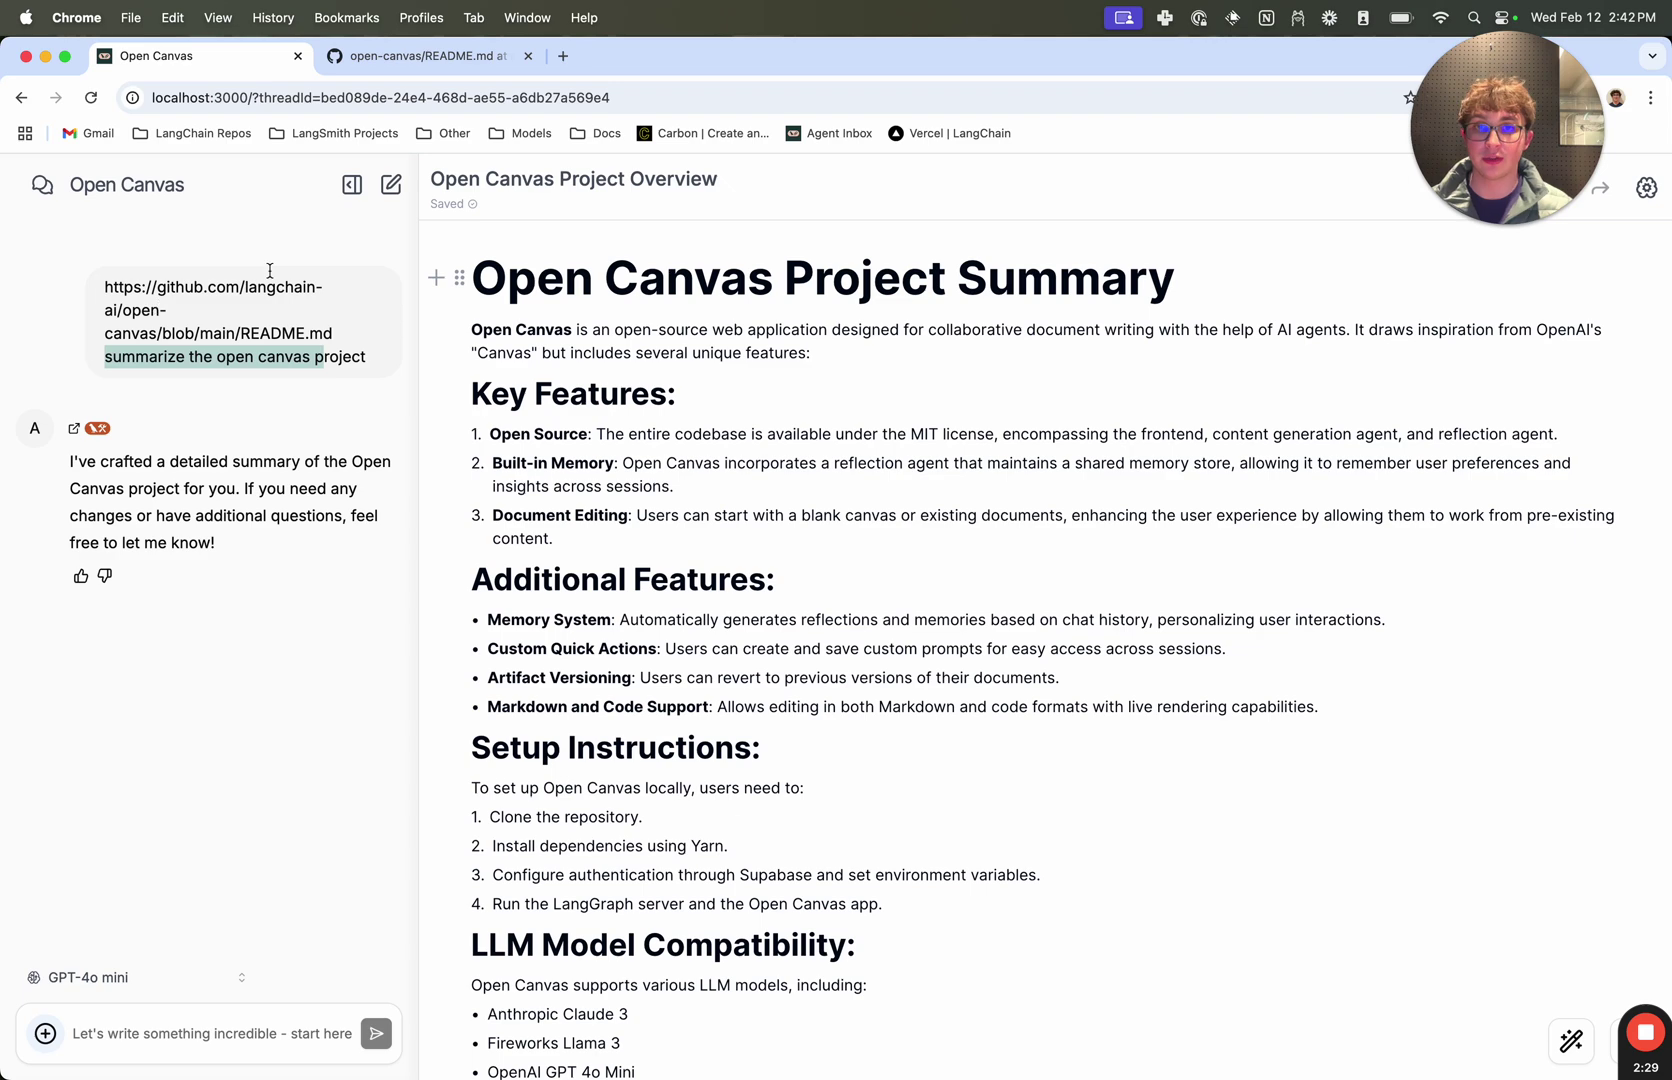
mouse_move(634, 413)
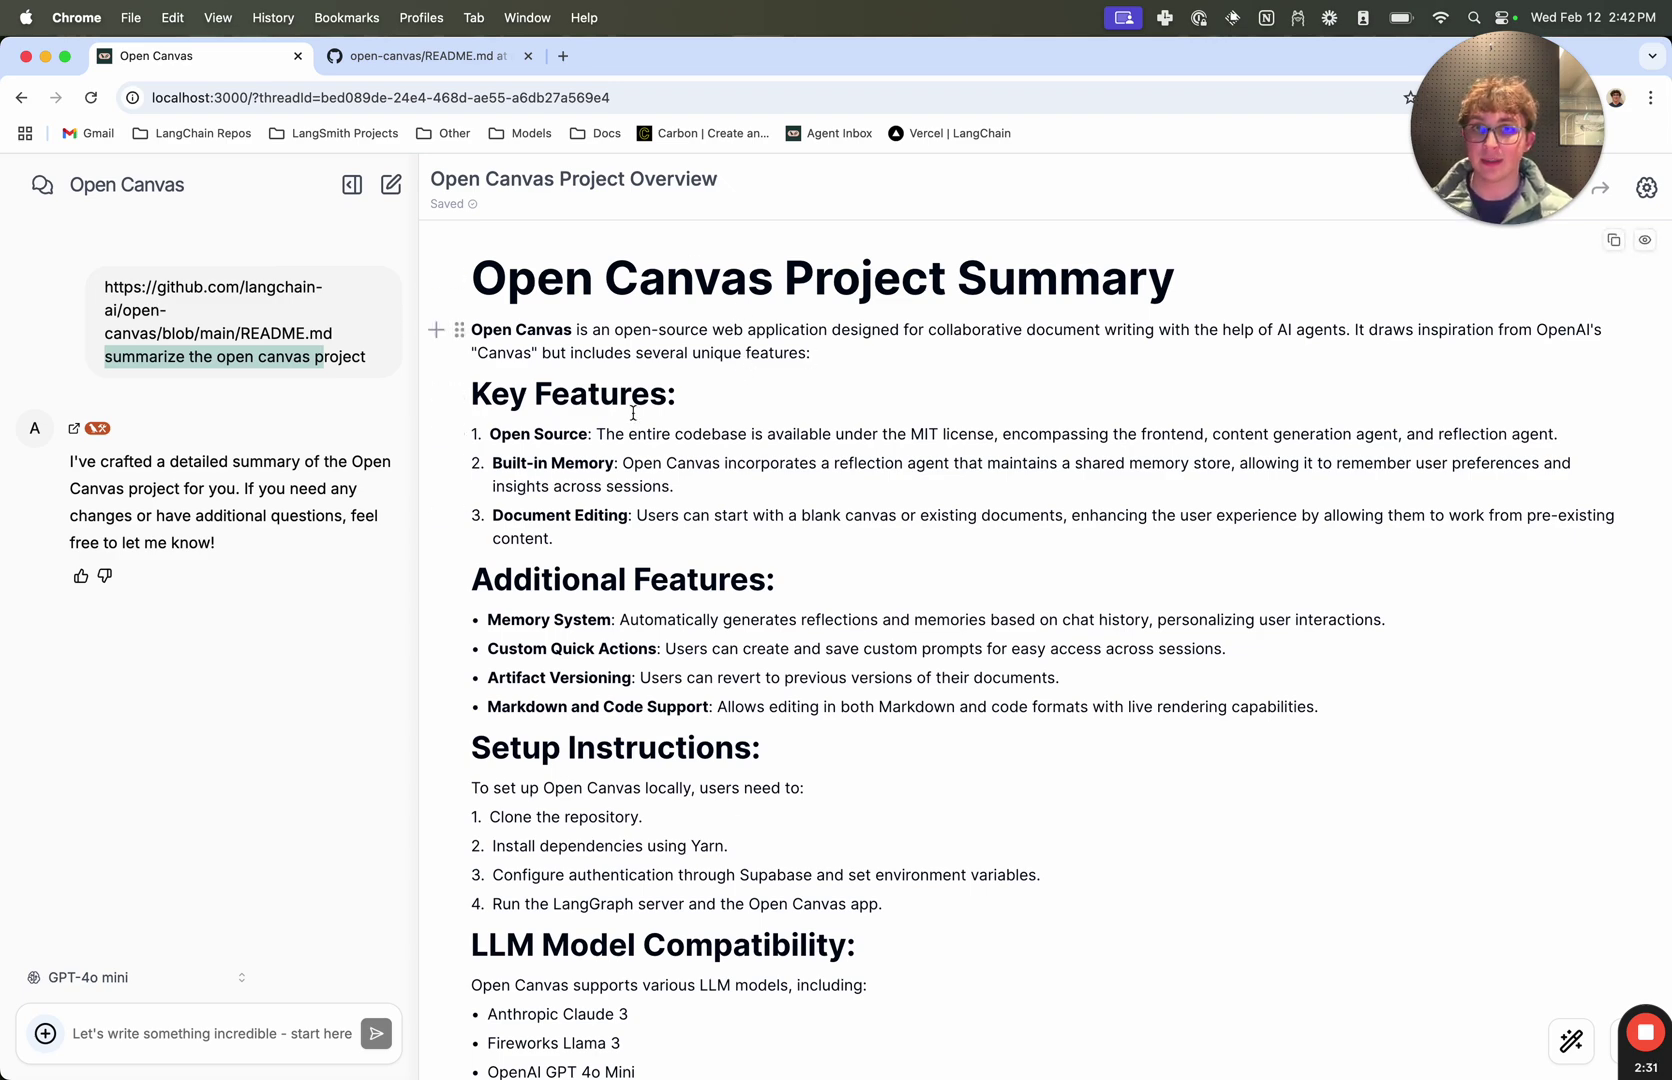
left_click_drag(125, 282, 332, 335)
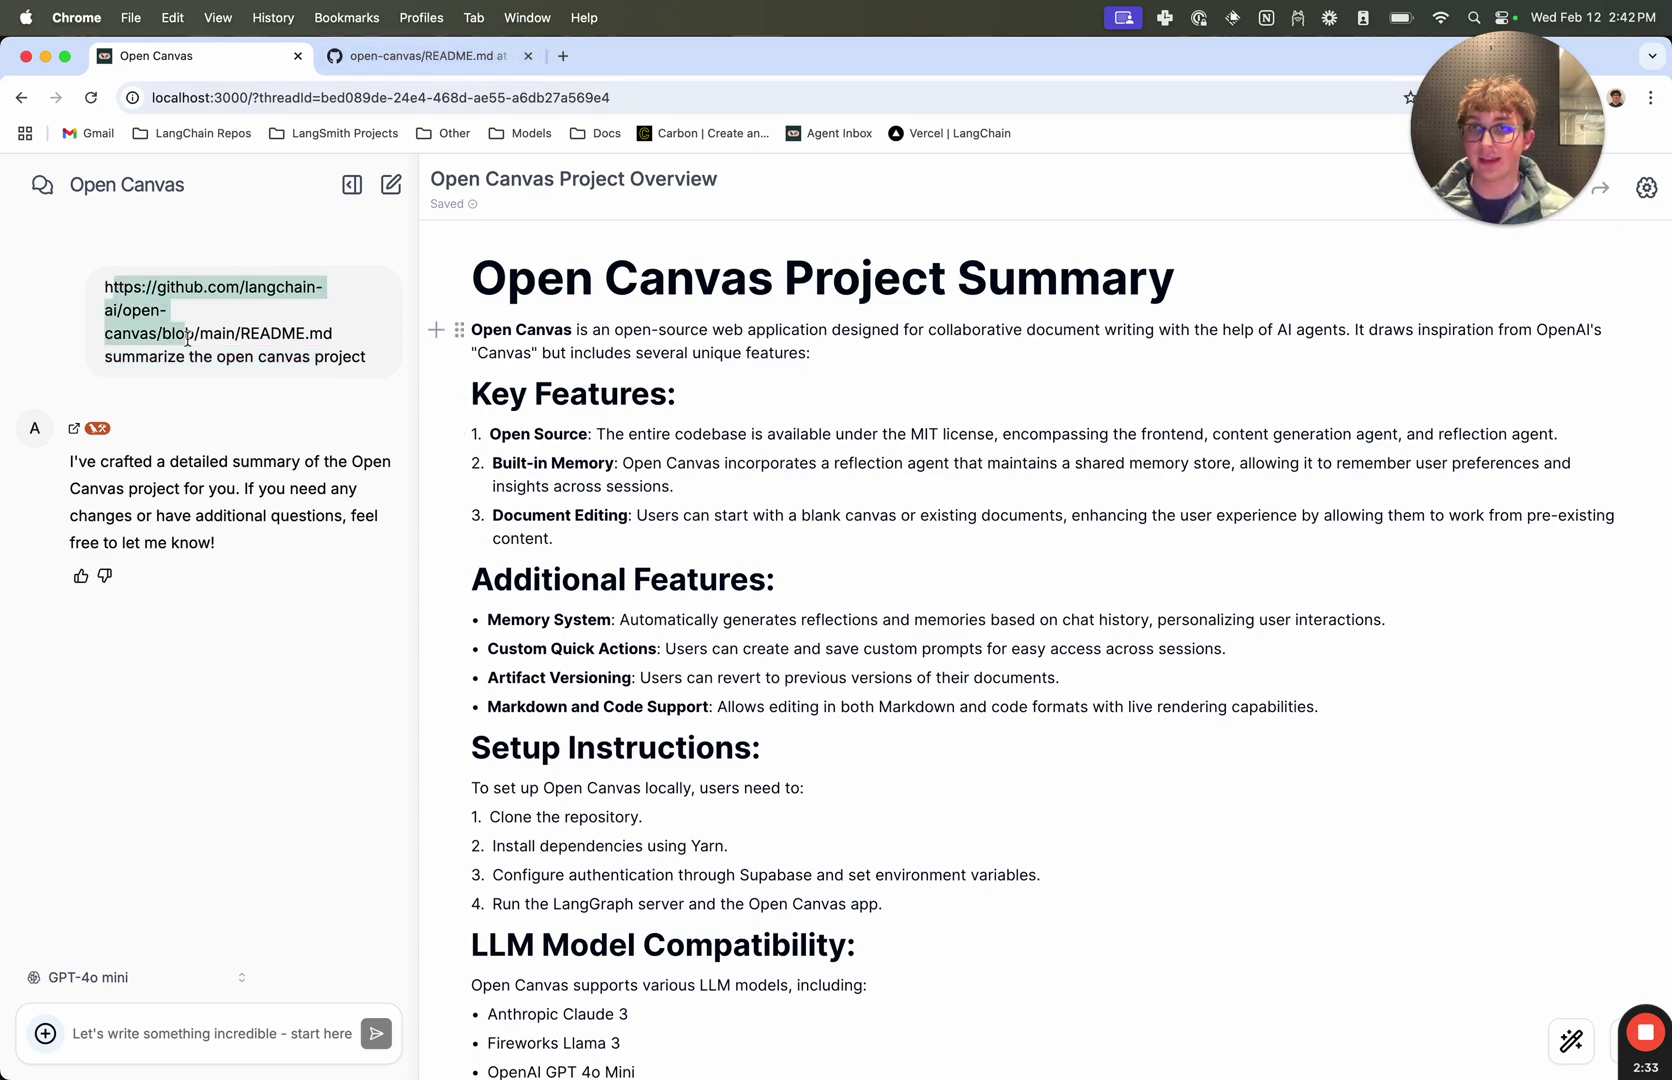
left_click(844, 383)
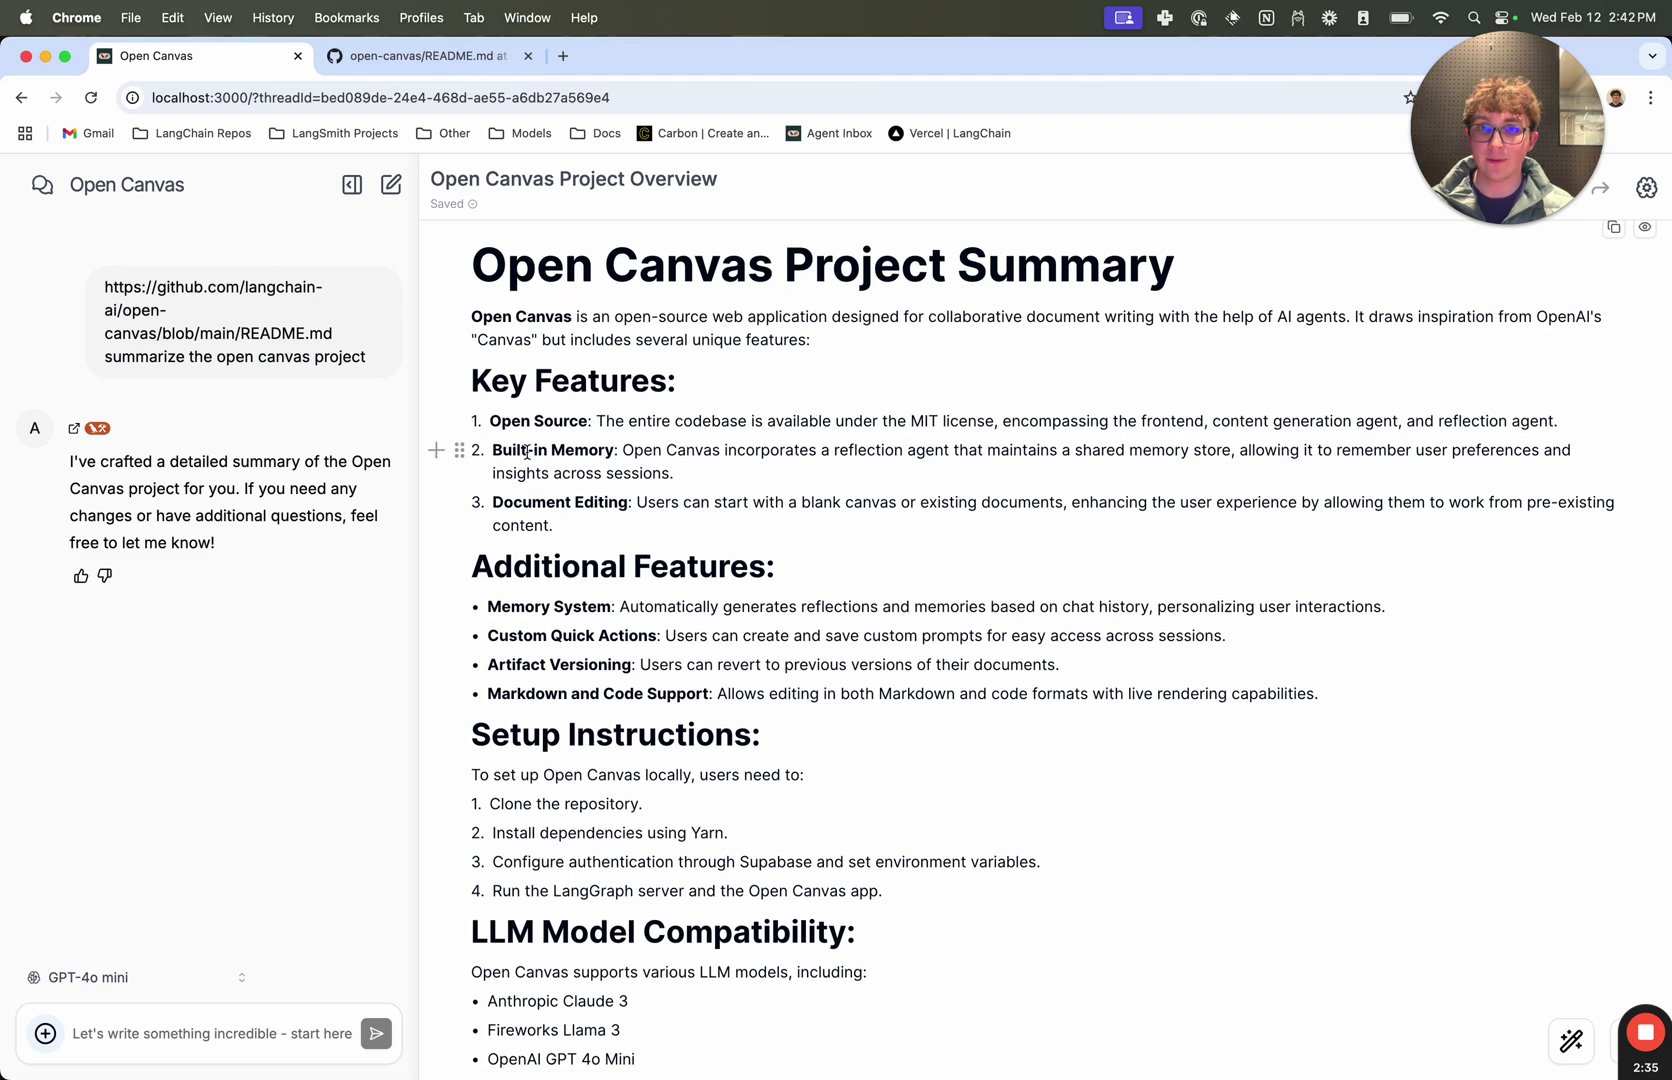
scroll(768, 536, "down", 3)
scroll(768, 536, "up", 3)
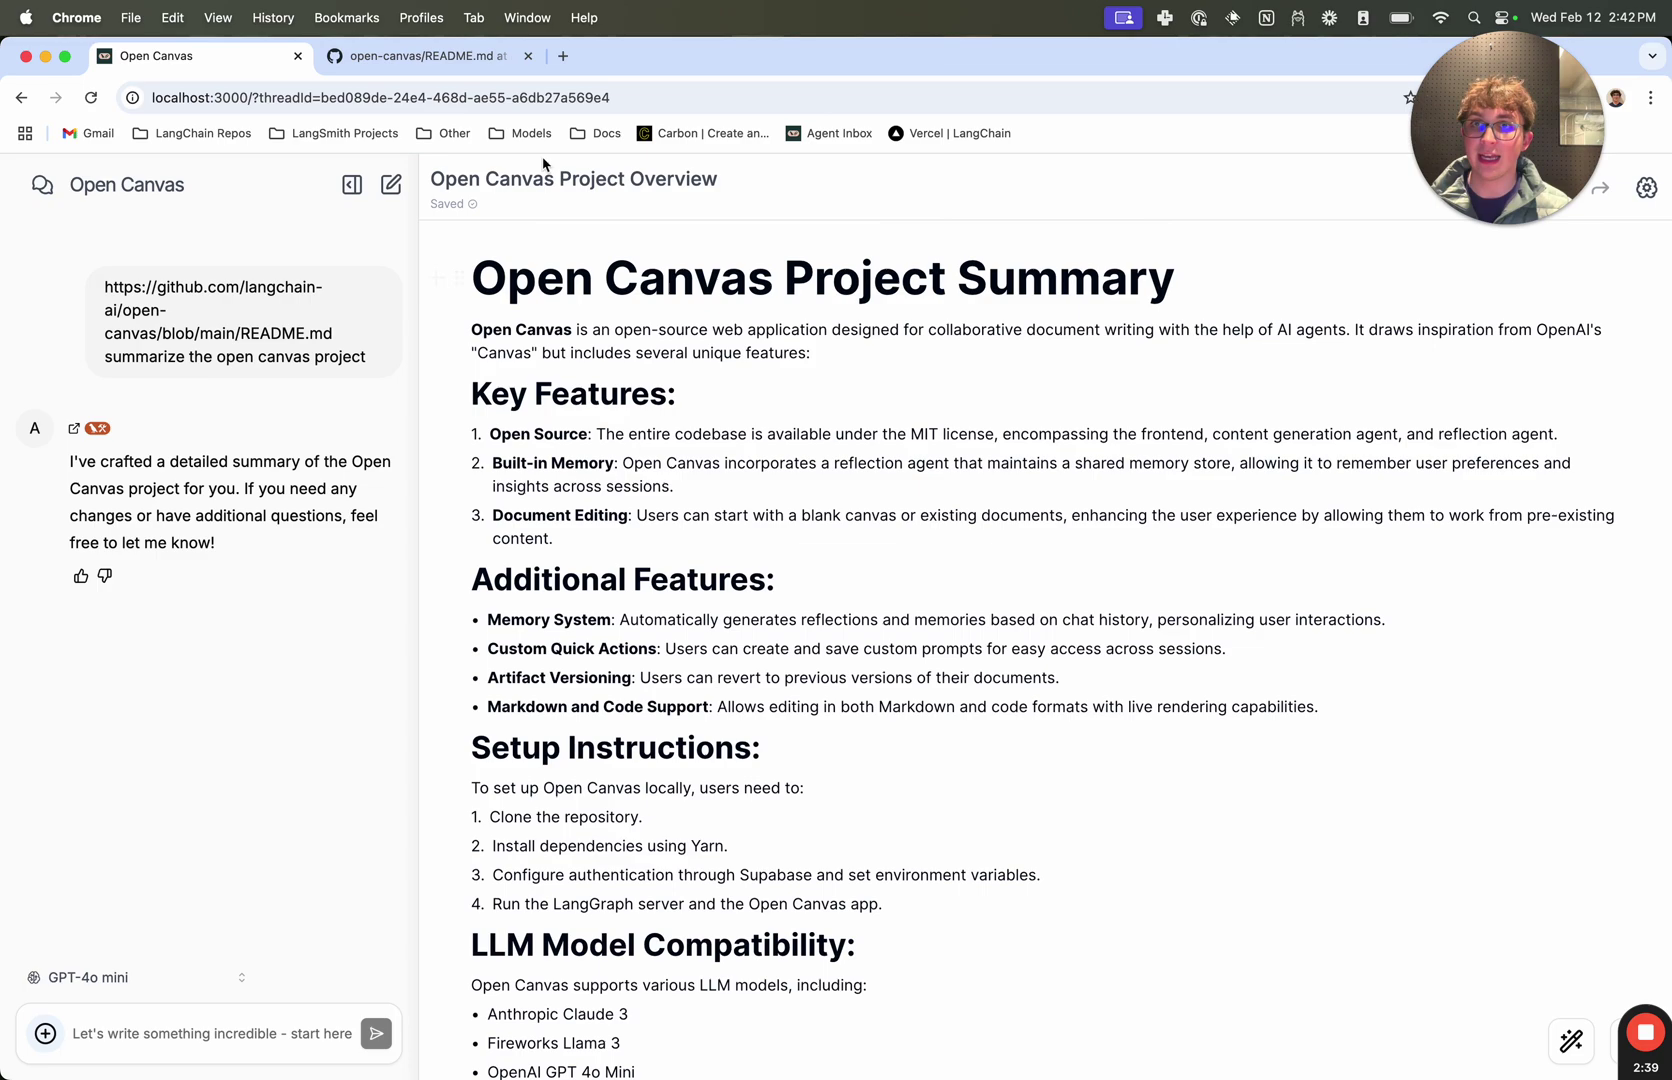
left_click(442, 56)
scroll(846, 557, "down", 2)
scroll(846, 557, "down", 8)
scroll(846, 557, "up", 10)
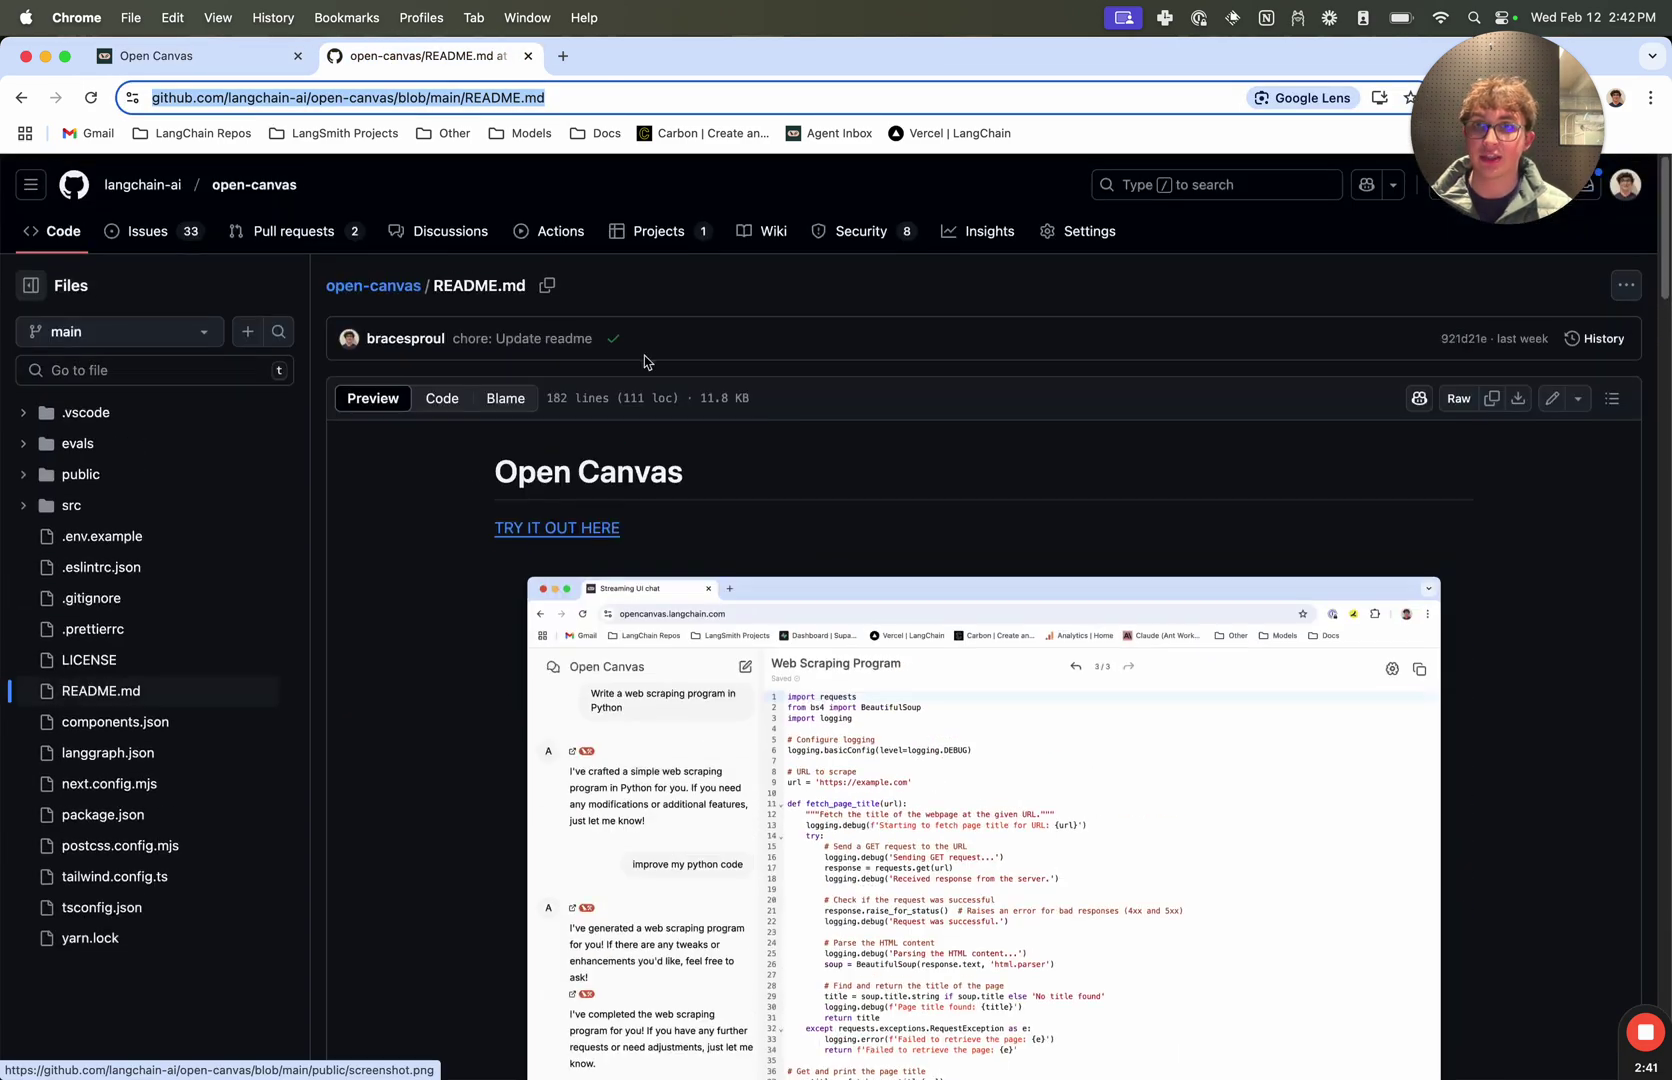
left_click(196, 56)
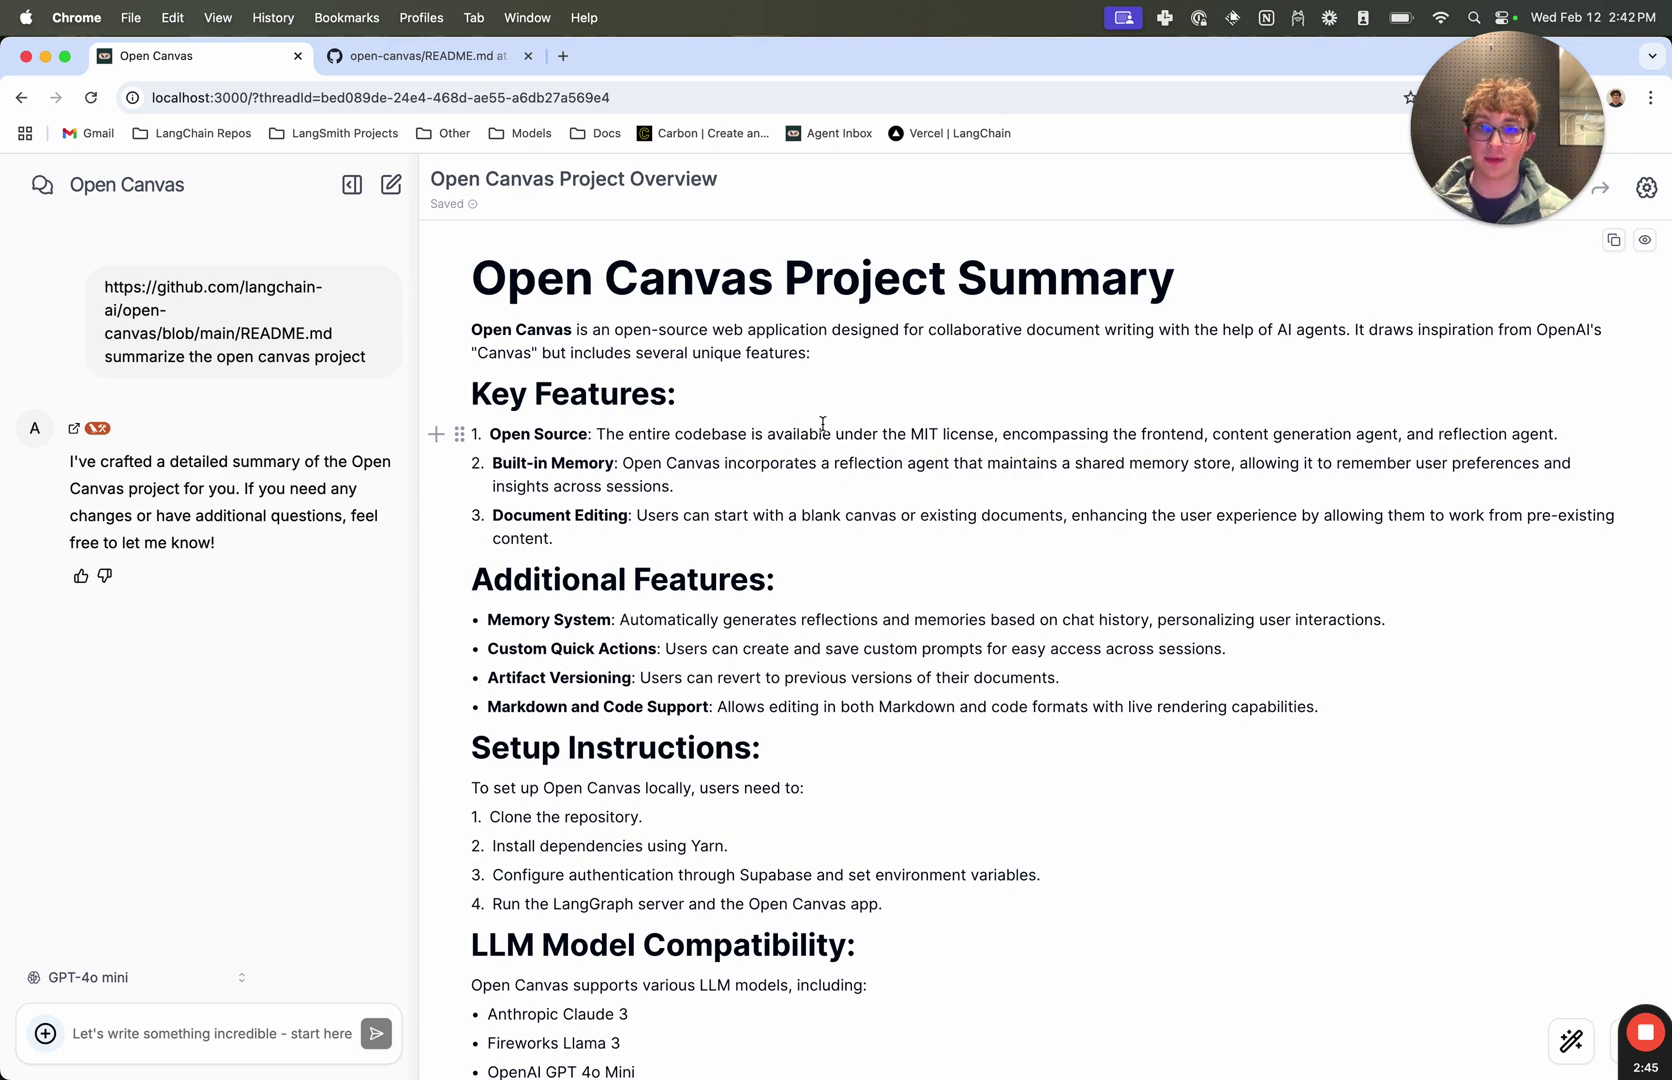
left_click(389, 183)
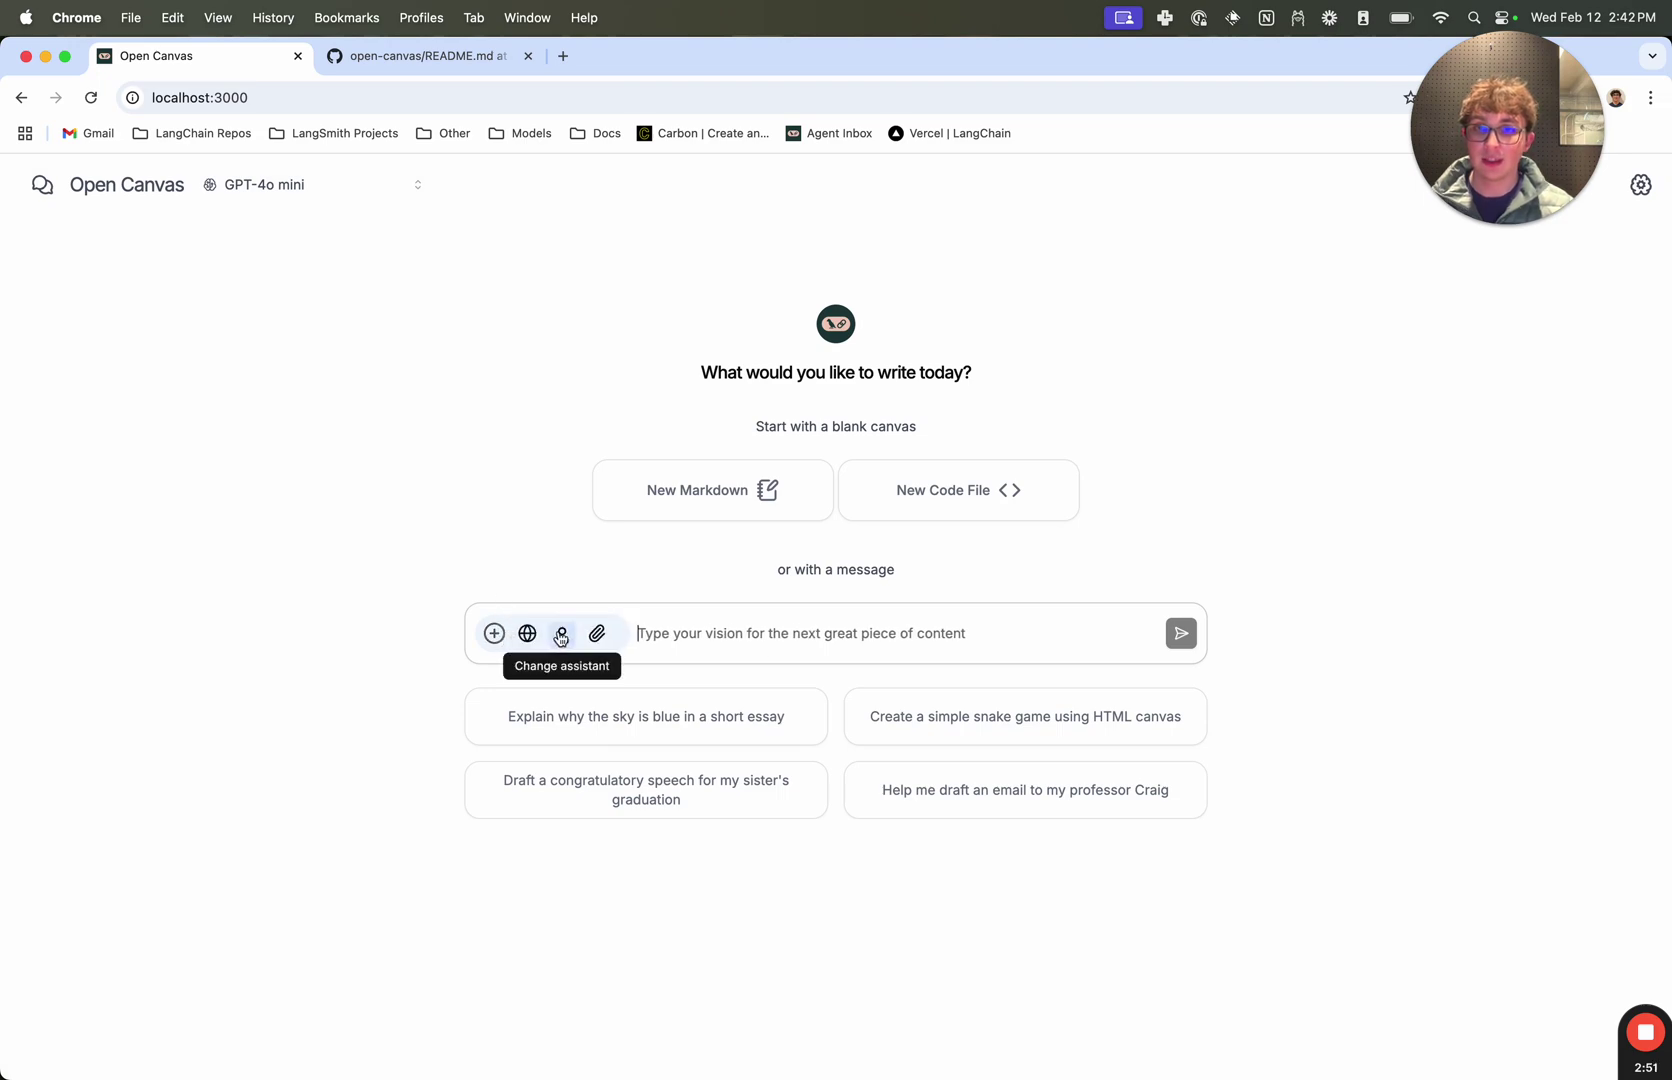
Step: Begin a new assistant with the README link as context, browsing Downloads sorted by kind
left_click(560, 637)
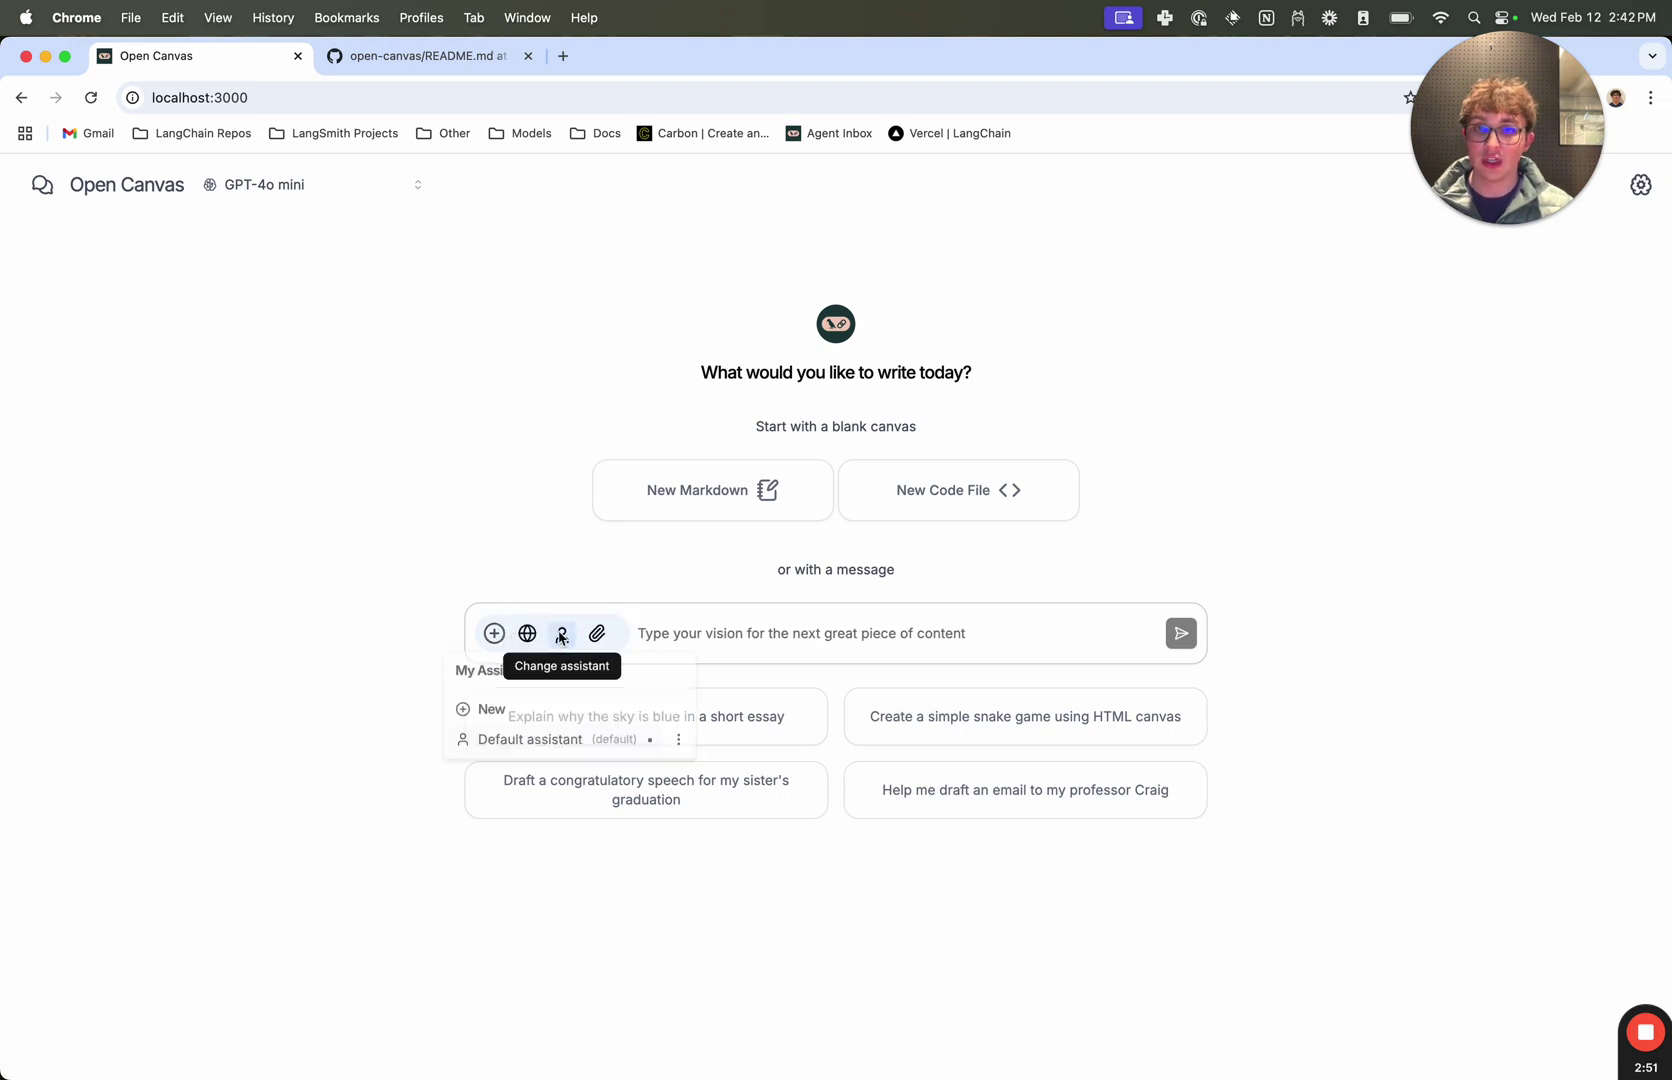
left_click(508, 717)
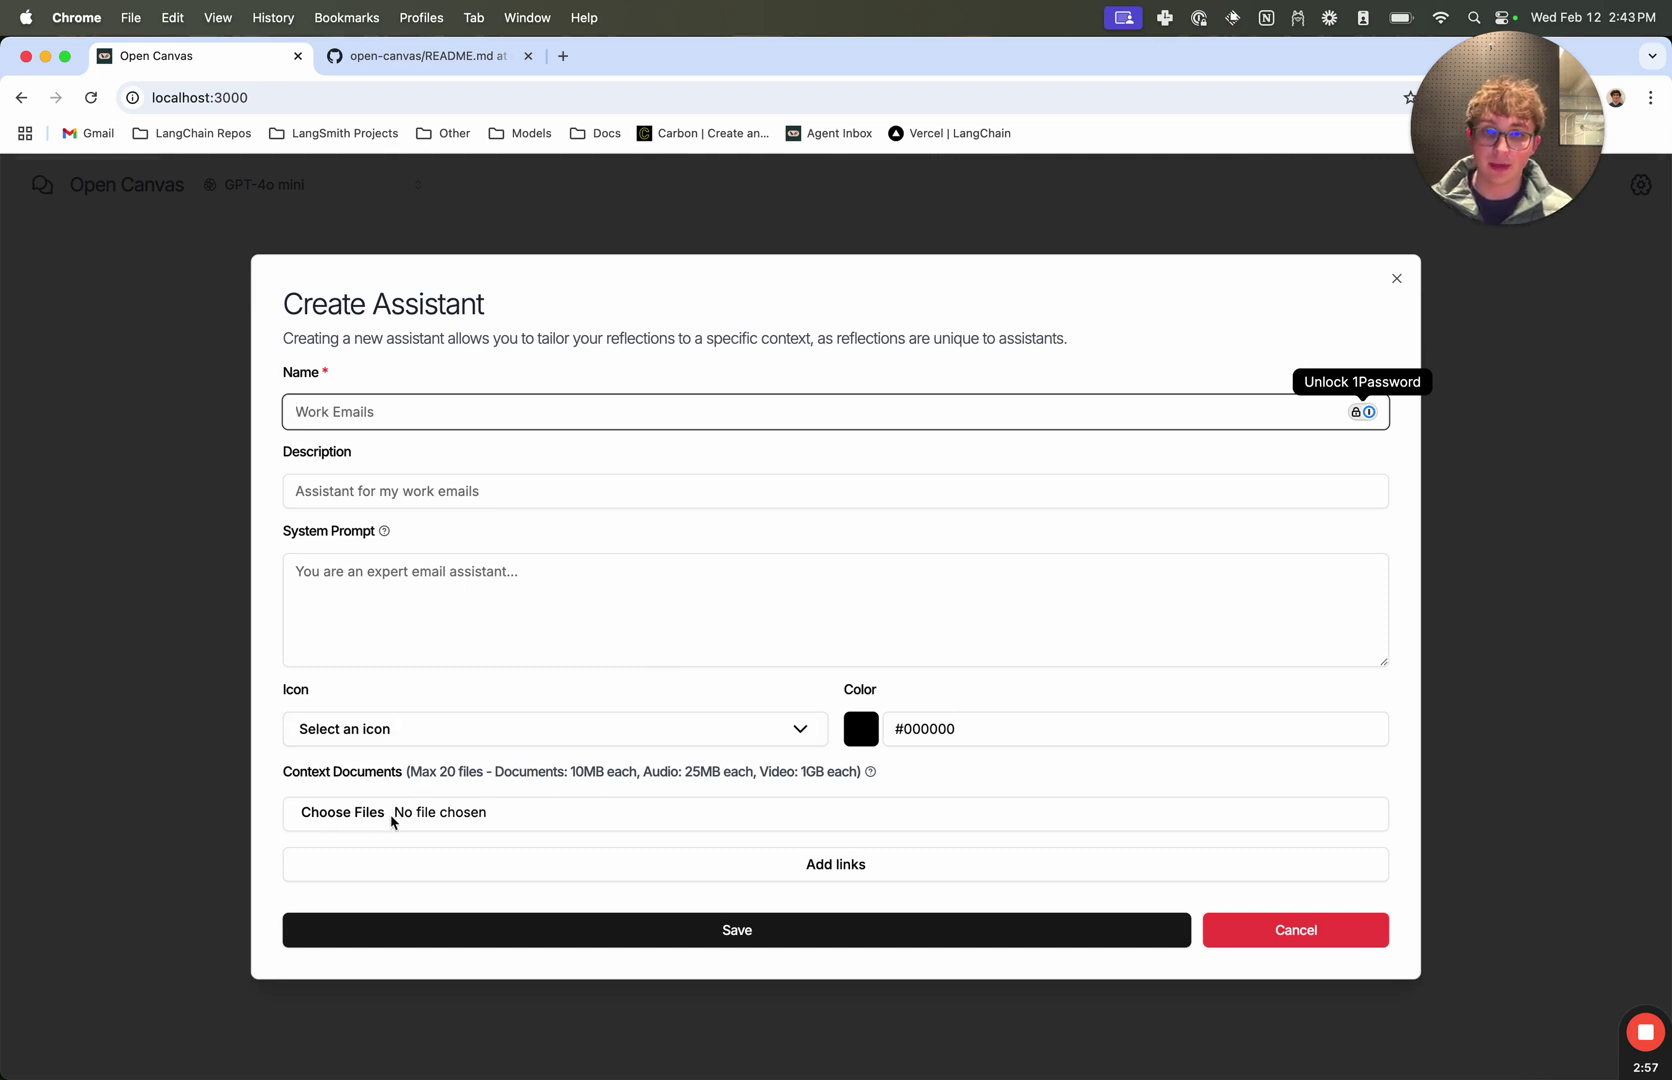
left_click(533, 869)
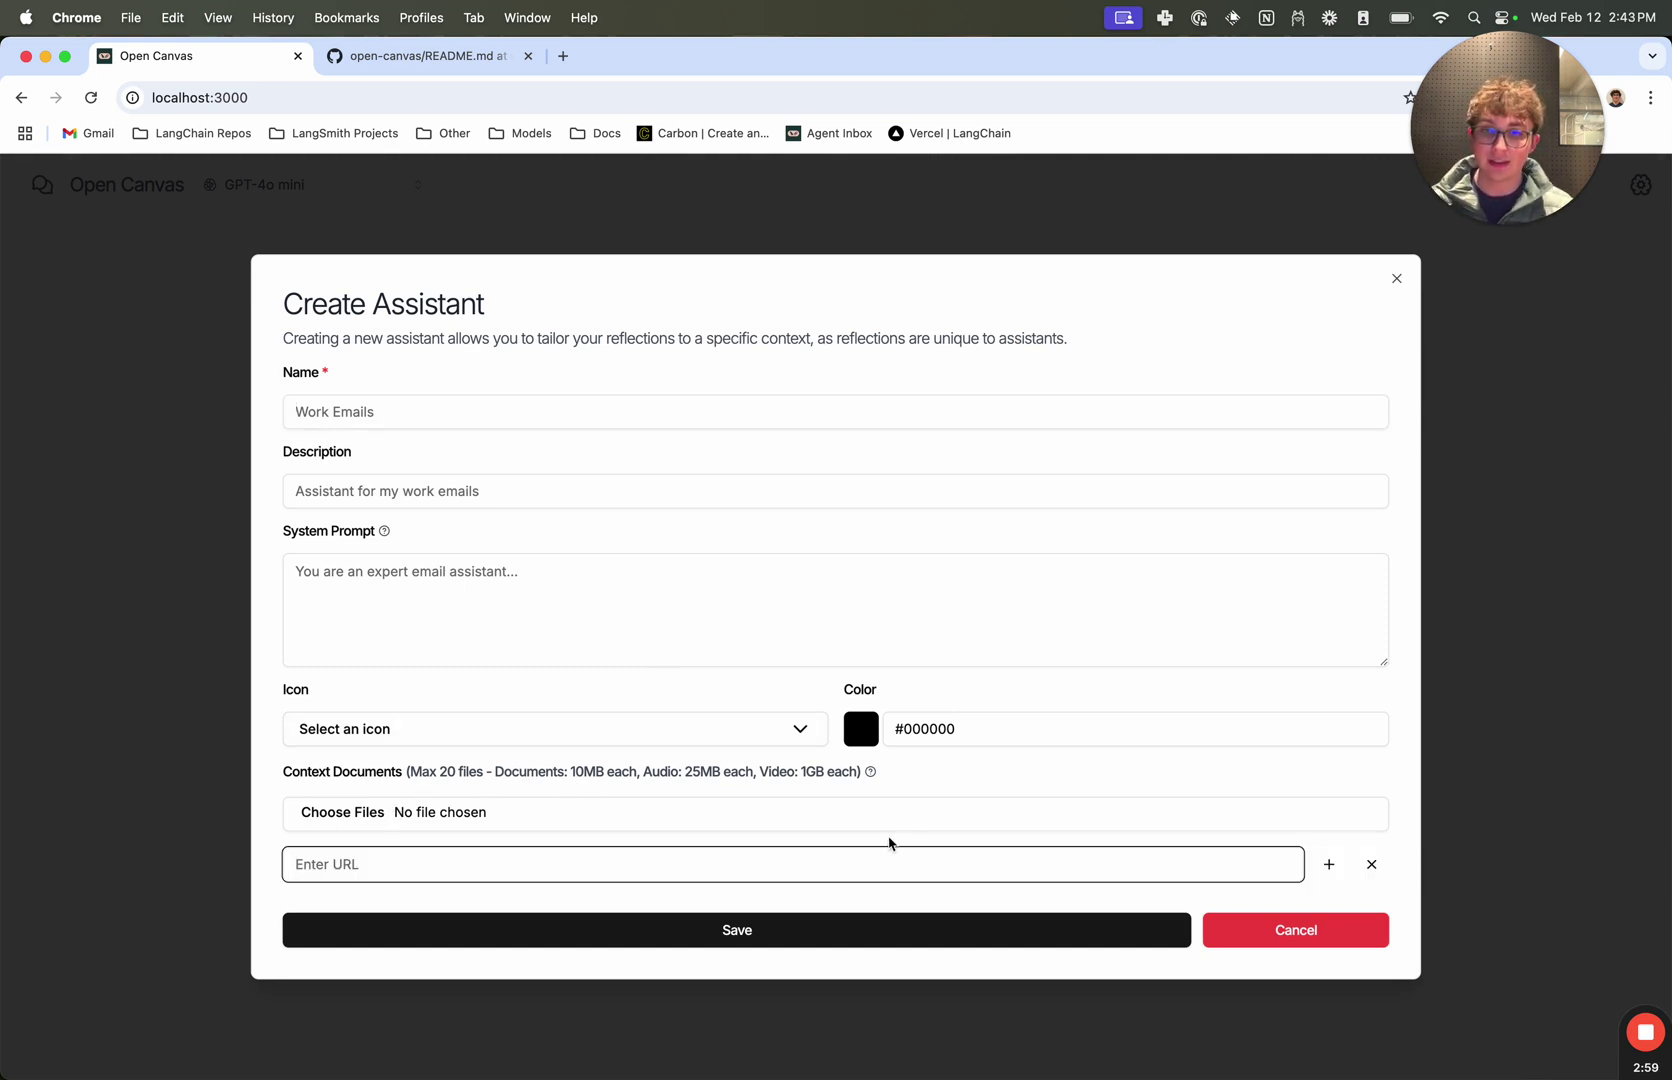
type("https://github.com/langchain-ai/open-canvas/blob/main/README.md")
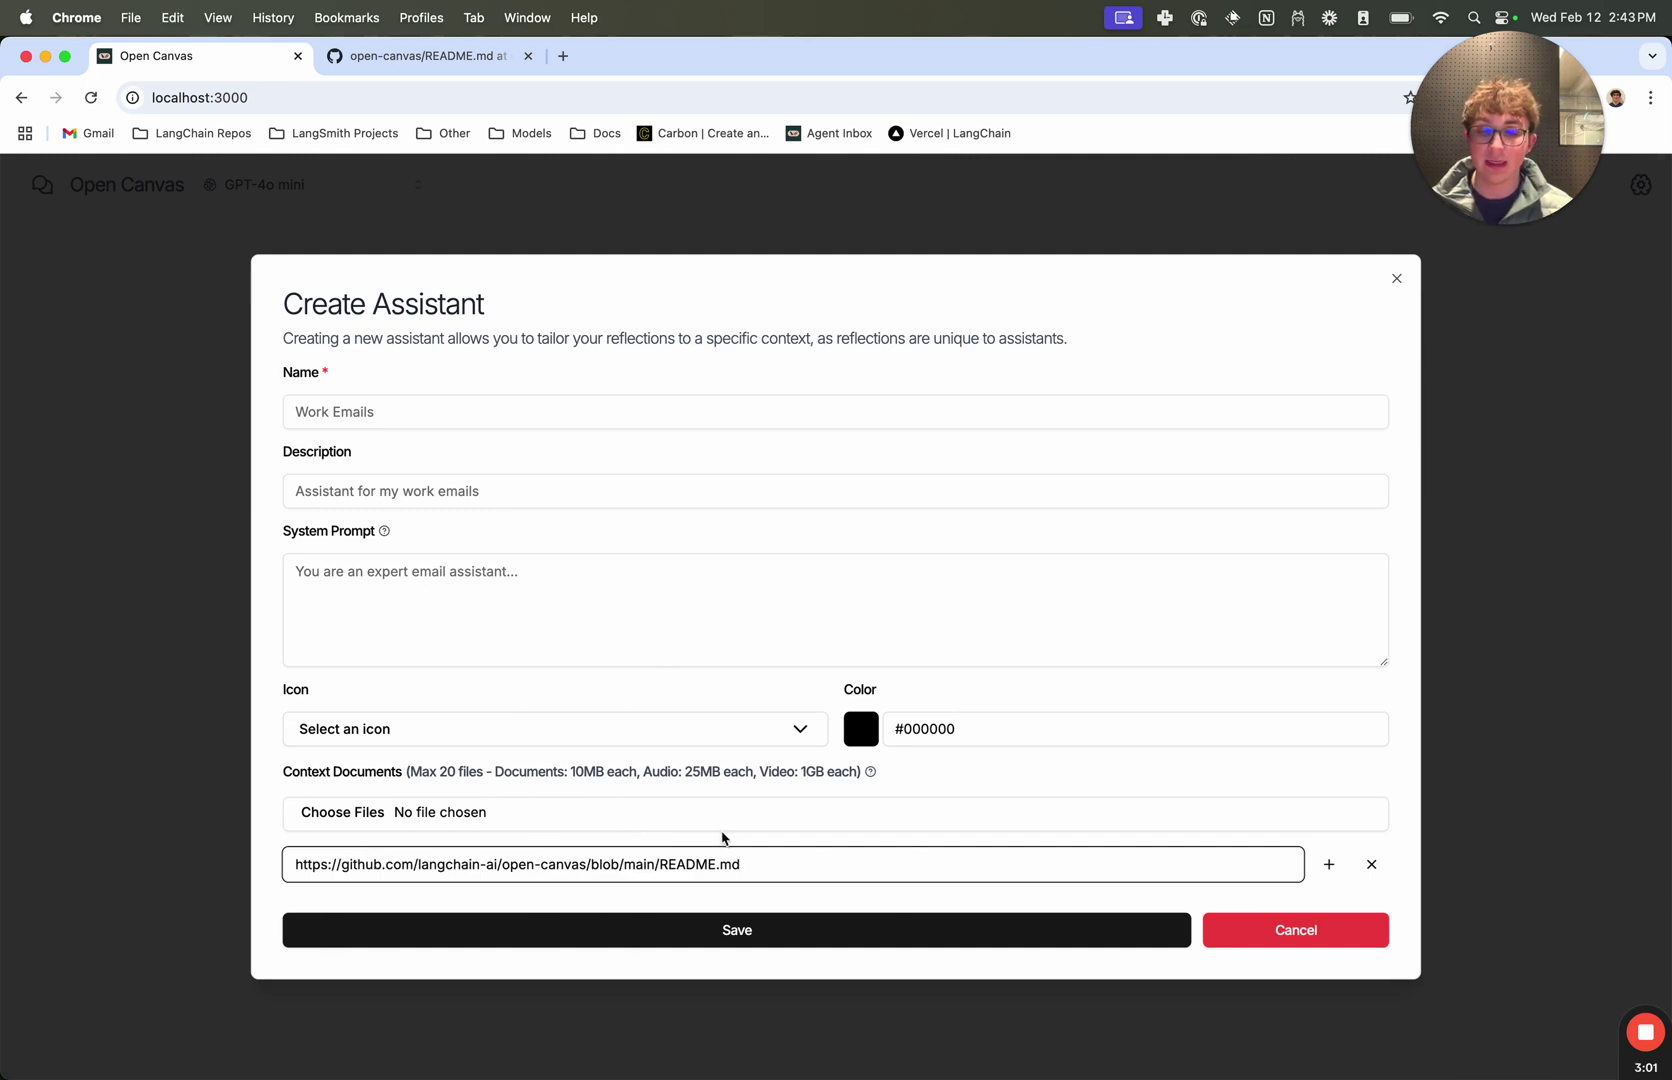
left_click(722, 838)
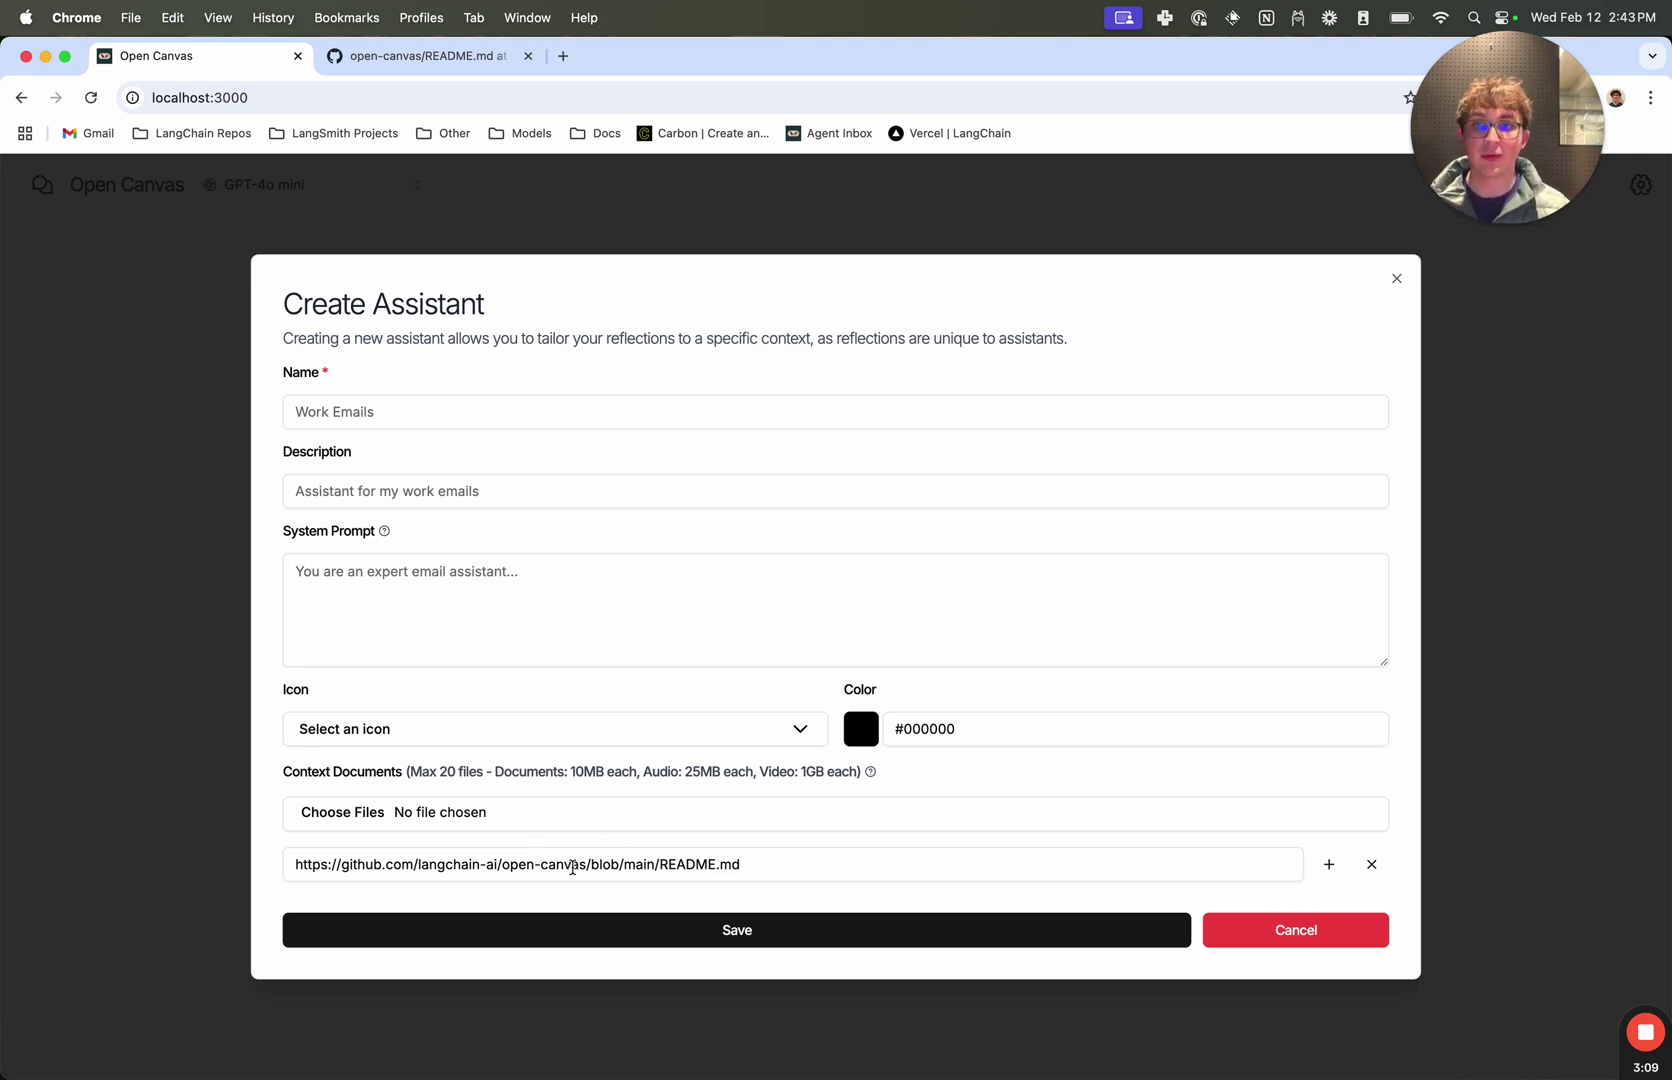
left_click(384, 816)
left_click(1006, 414)
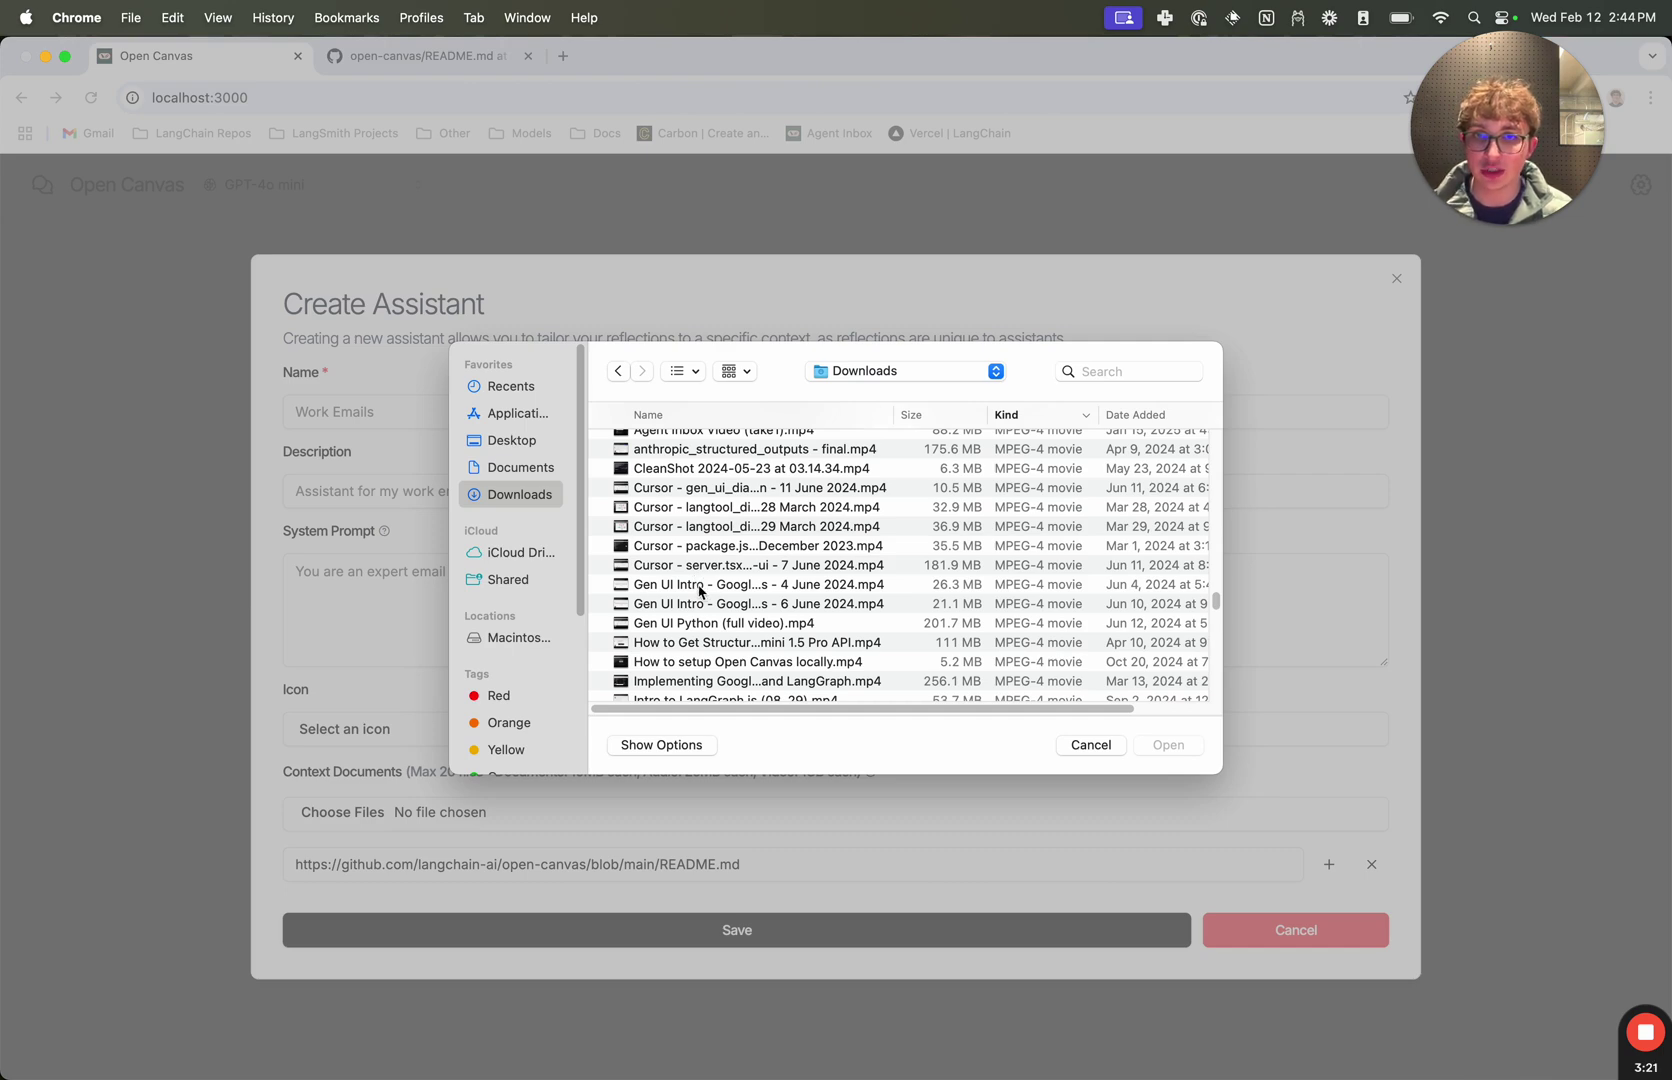
Step: Attach the Gen UI Intro video, remove the README link, and save the Gen UI assistant
mouse_move(691, 591)
left_mouse_down()
mouse_move(1035, 595)
mouse_move(797, 591)
left_mouse_up()
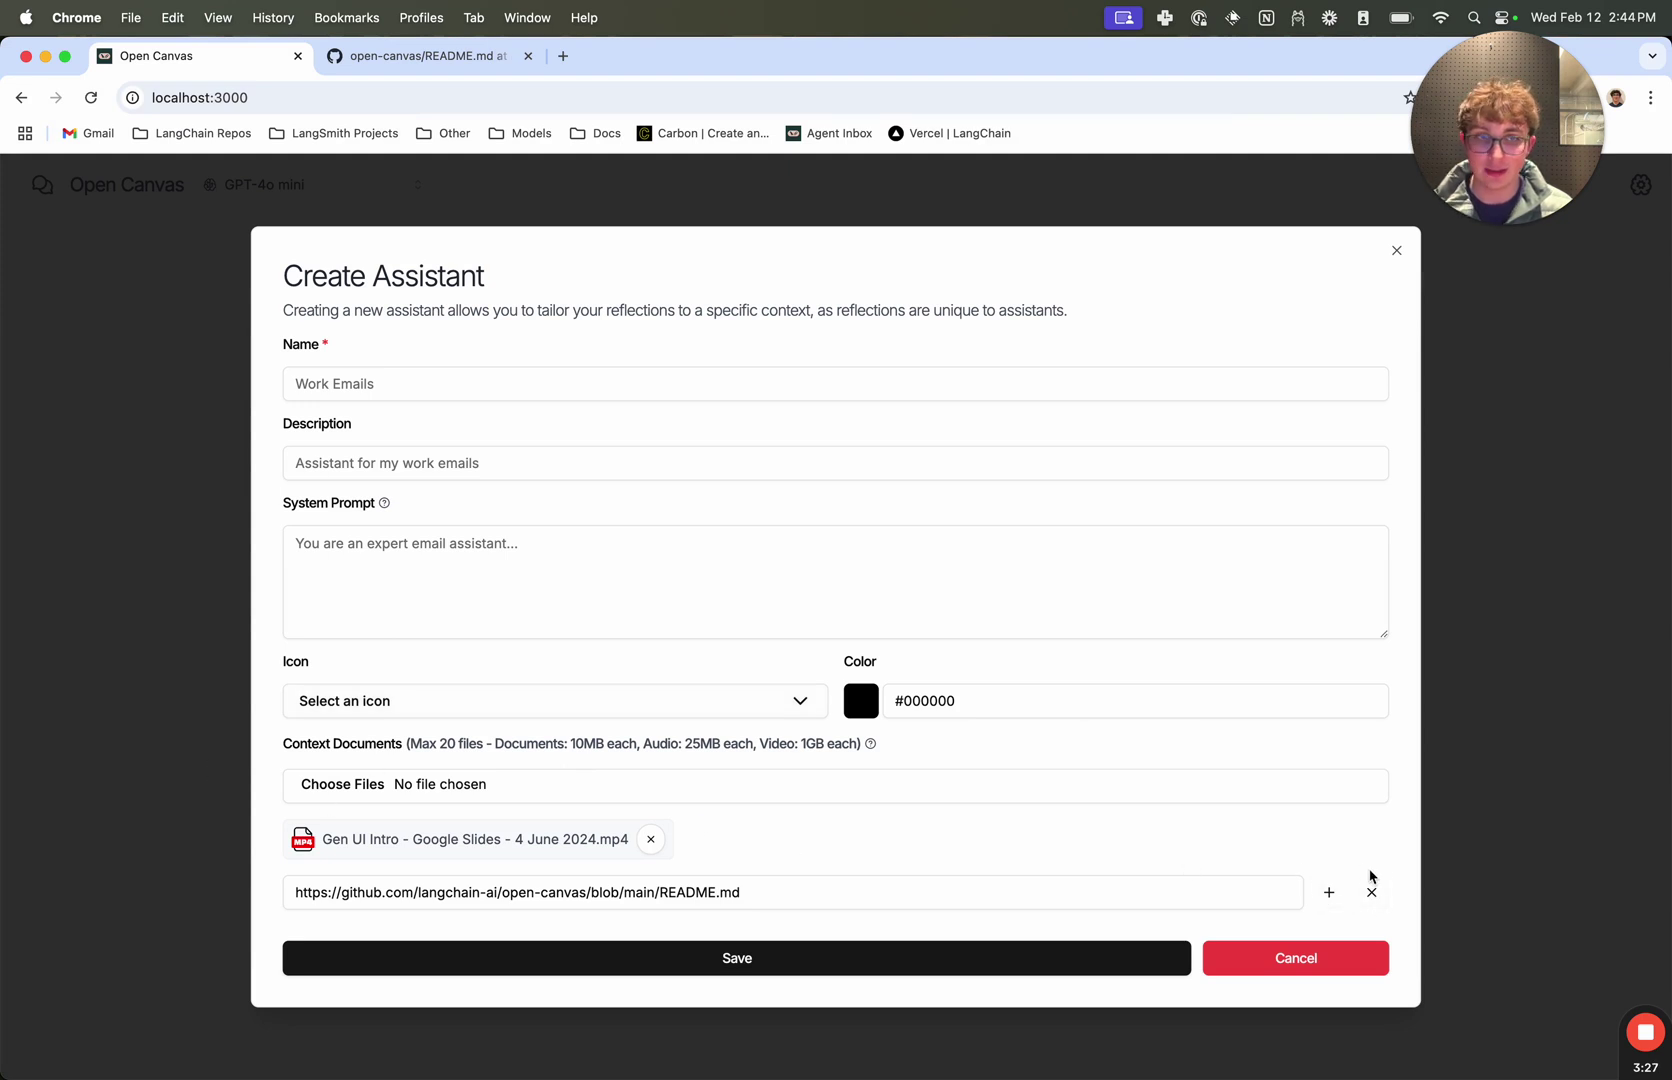
left_click(1372, 893)
type("Answer the user's questions using context from the generative UI video transcript.")
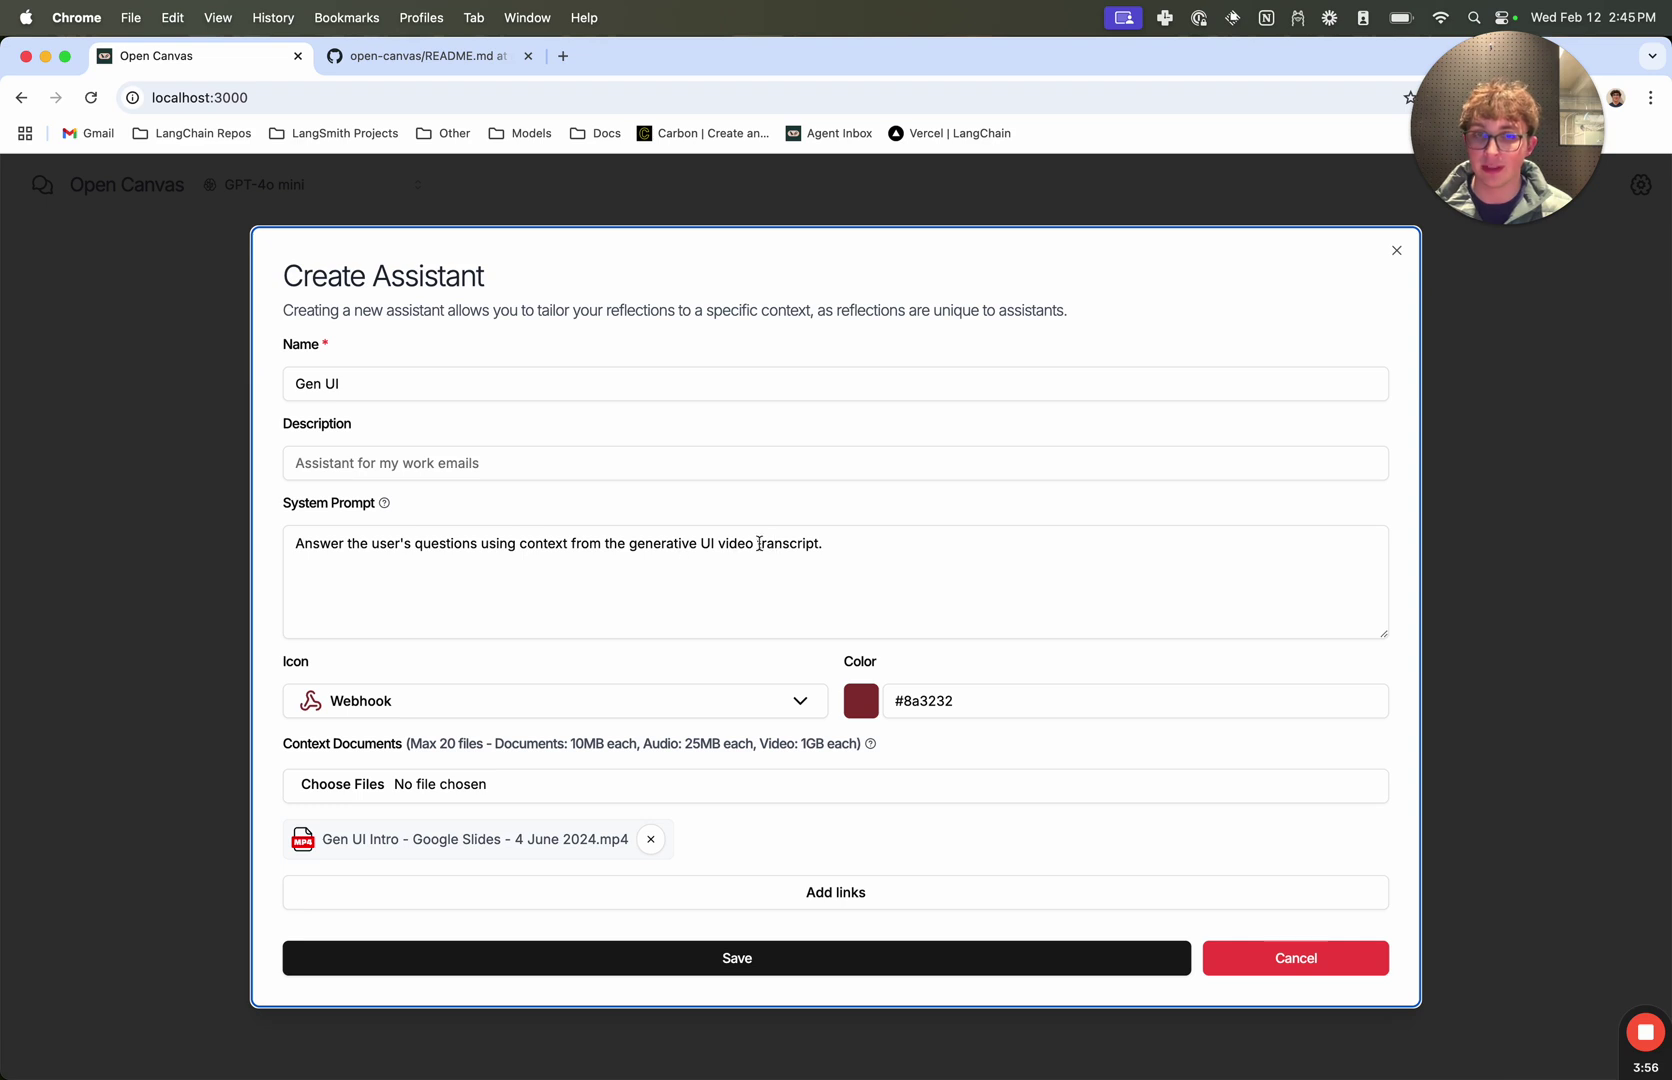
left_click(836, 951)
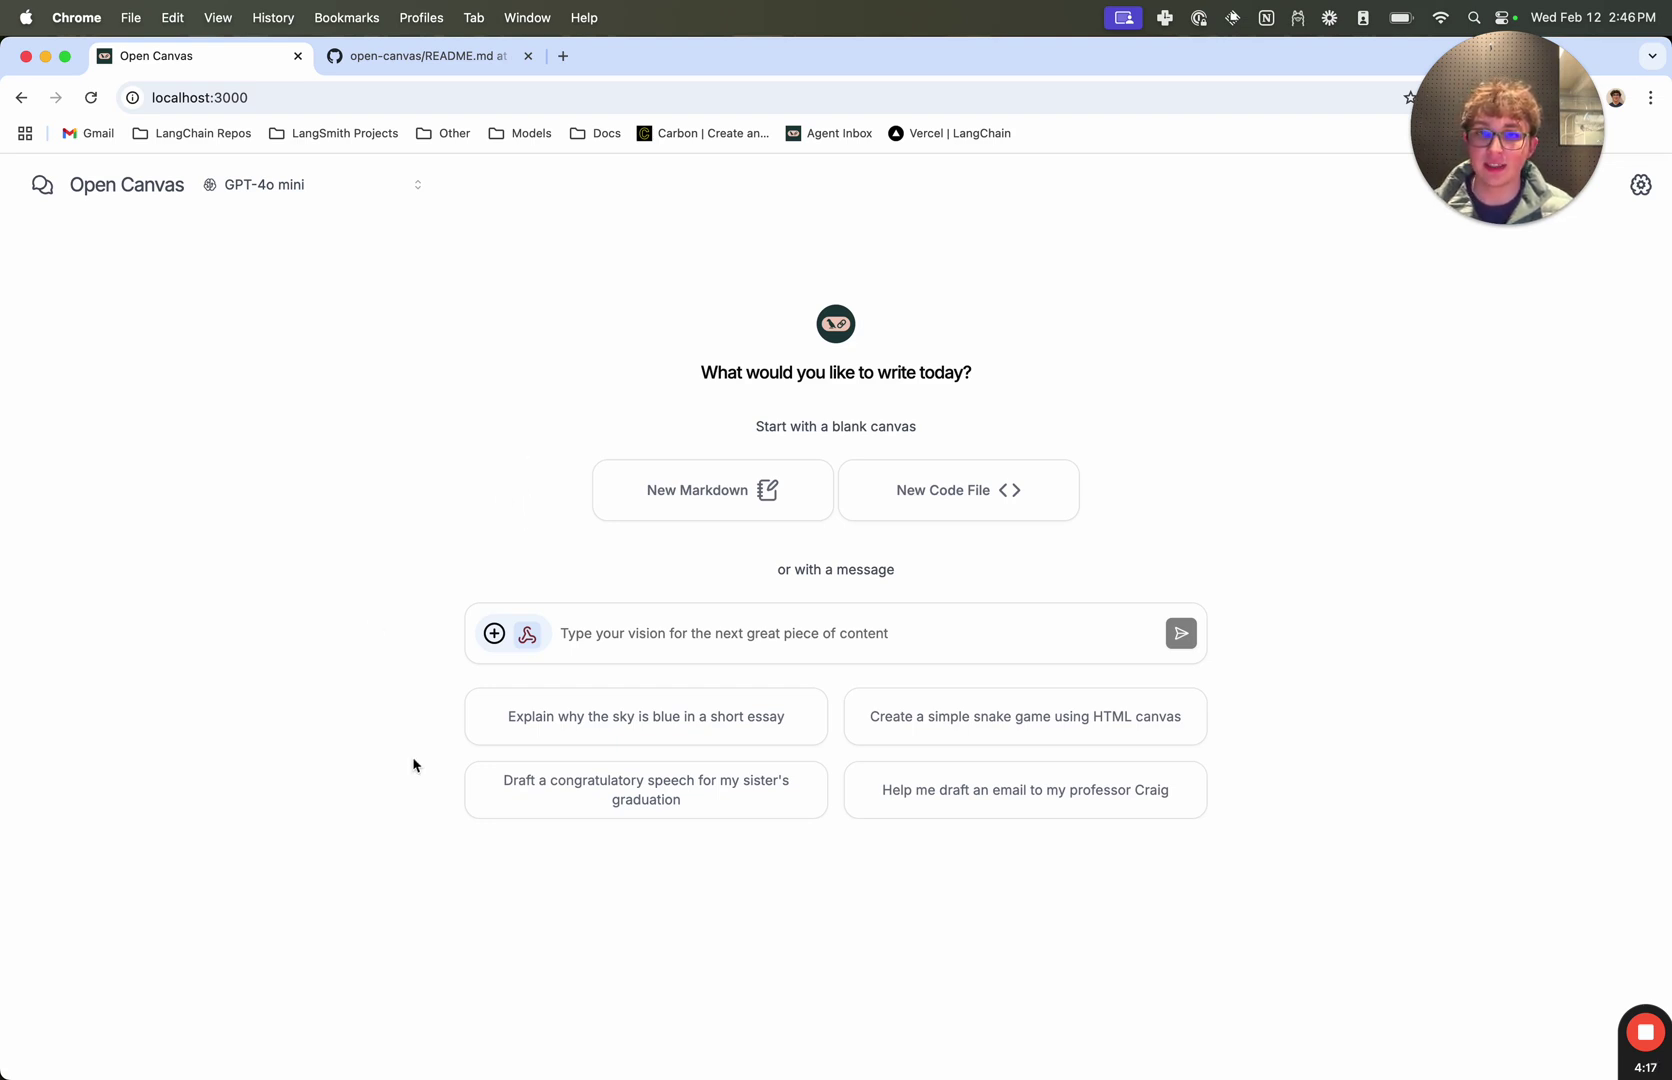
Step: Select the Gen UI assistant and request a summary of the Generative UI video
left_click(526, 637)
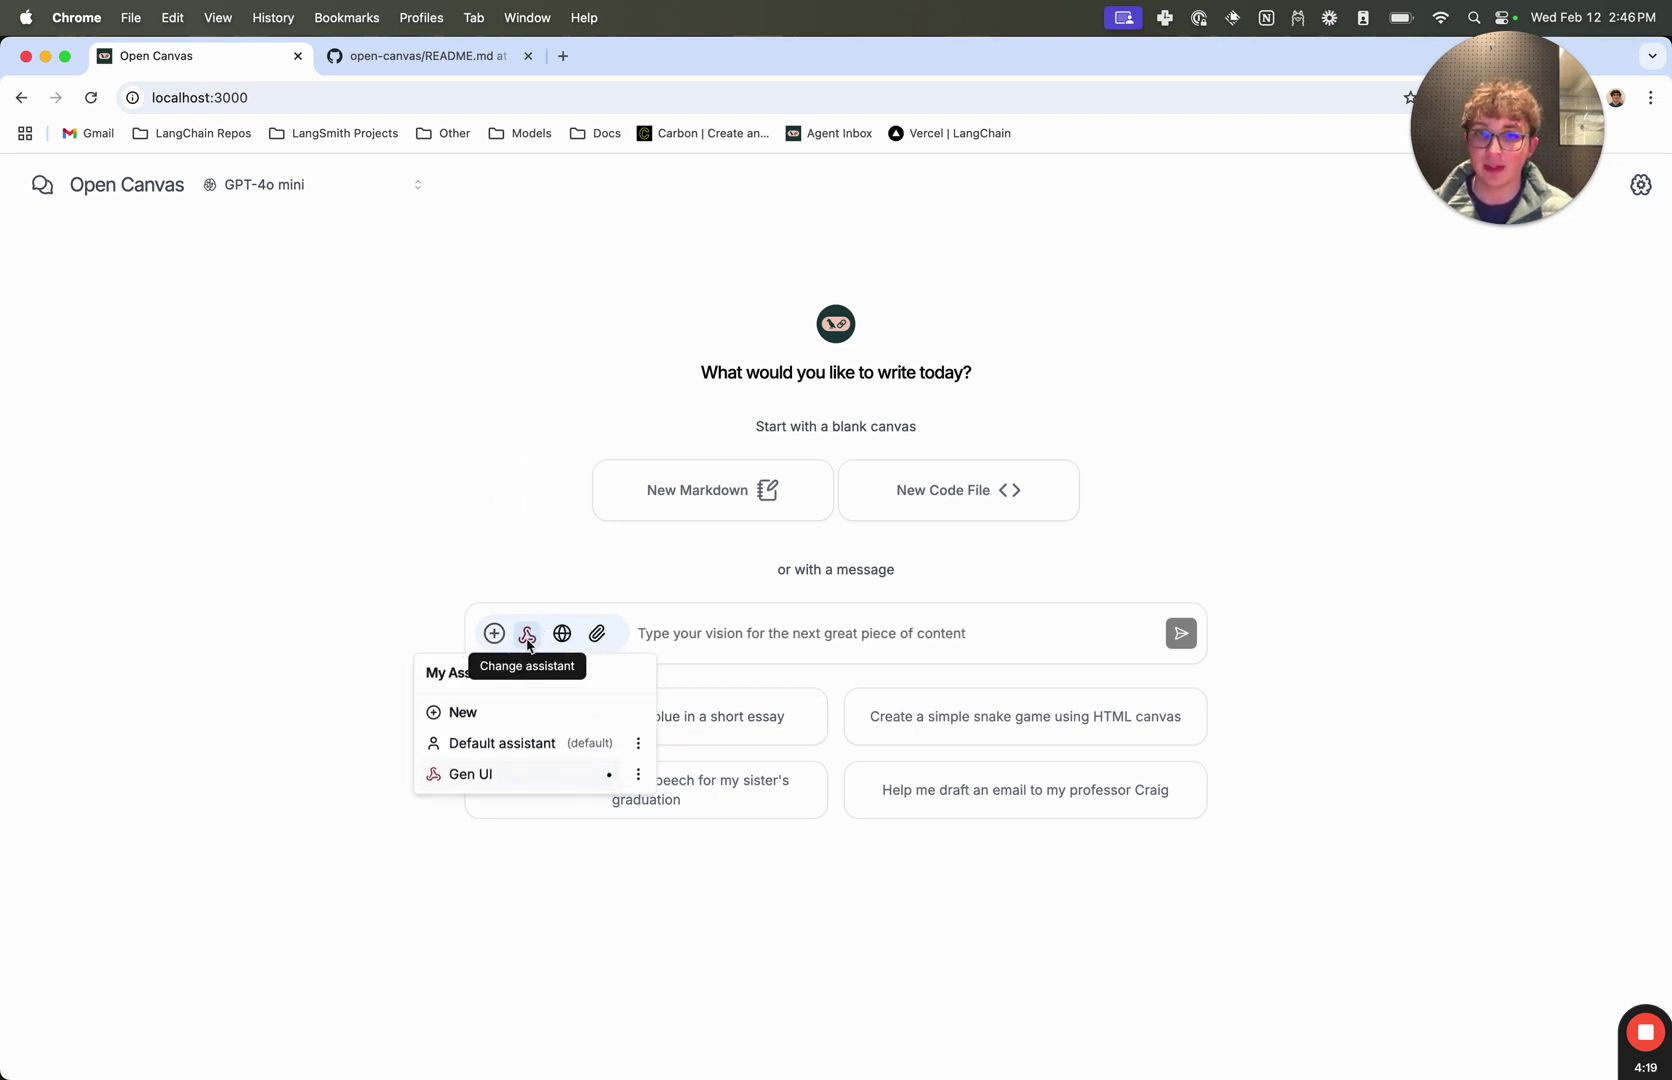
left_click(537, 467)
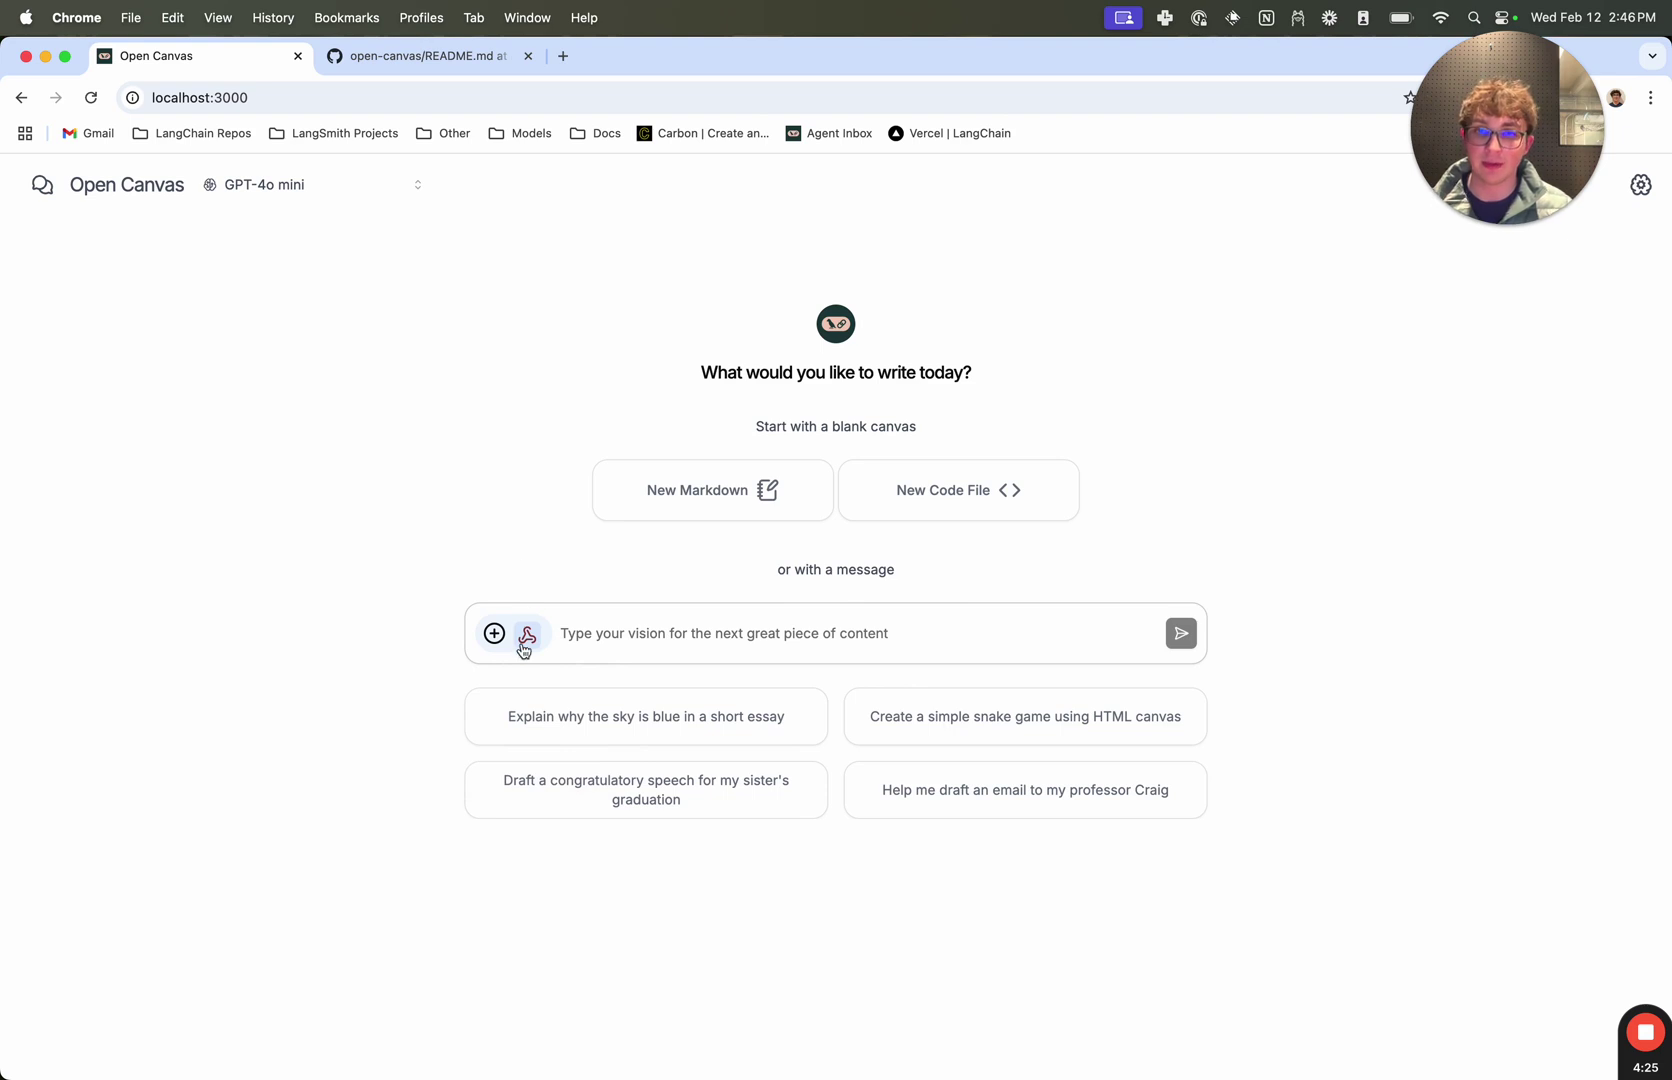
left_click(526, 634)
left_click(524, 476)
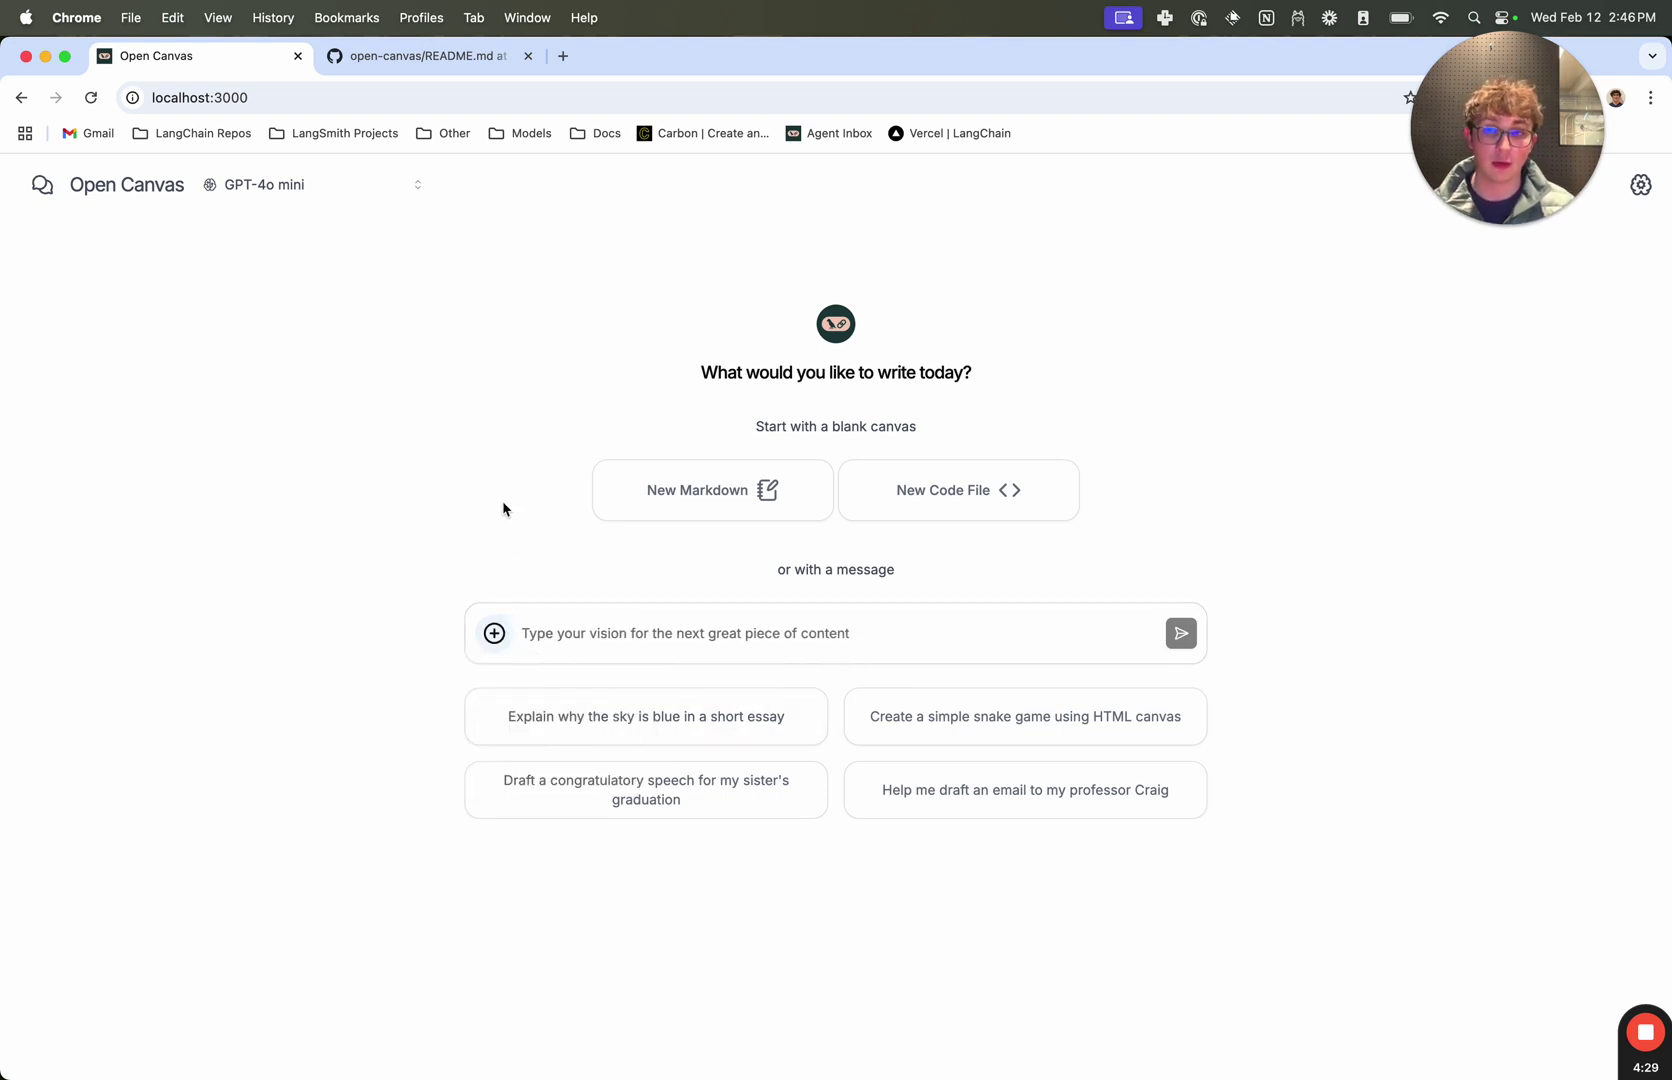
mouse_move(528, 634)
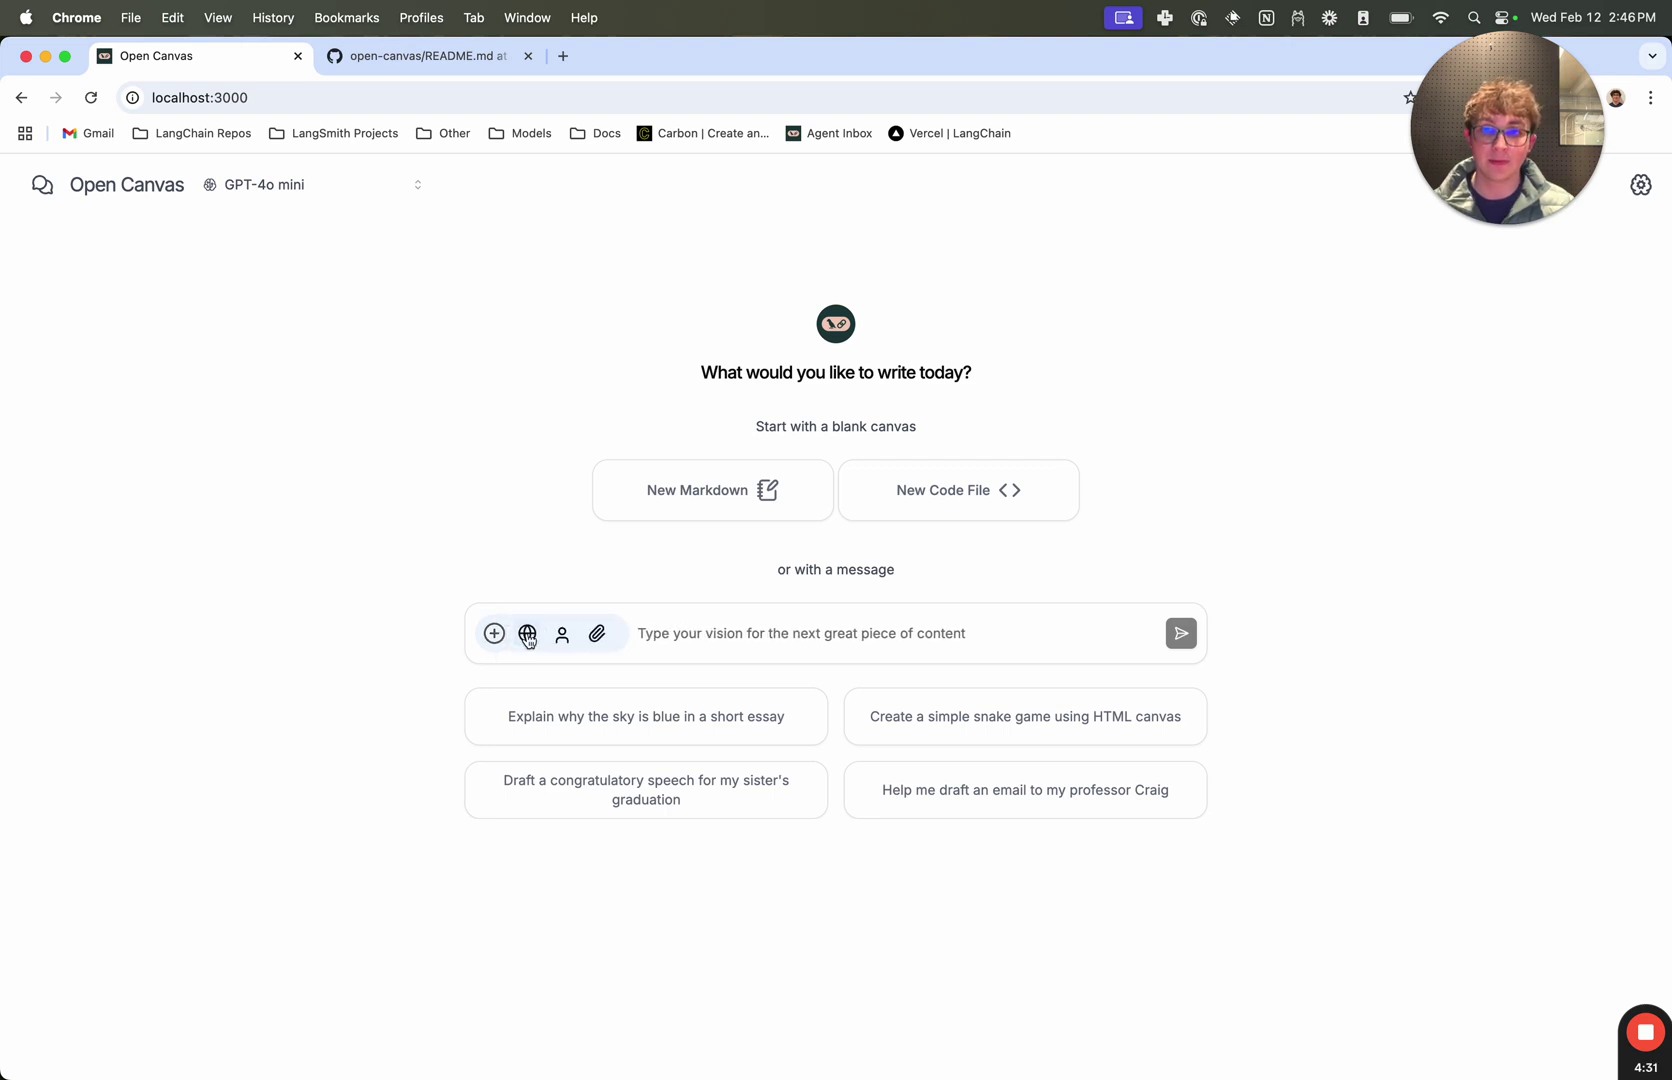
left_click(560, 641)
left_click(541, 773)
type("Write me a summary on the key points of the gen ui video")
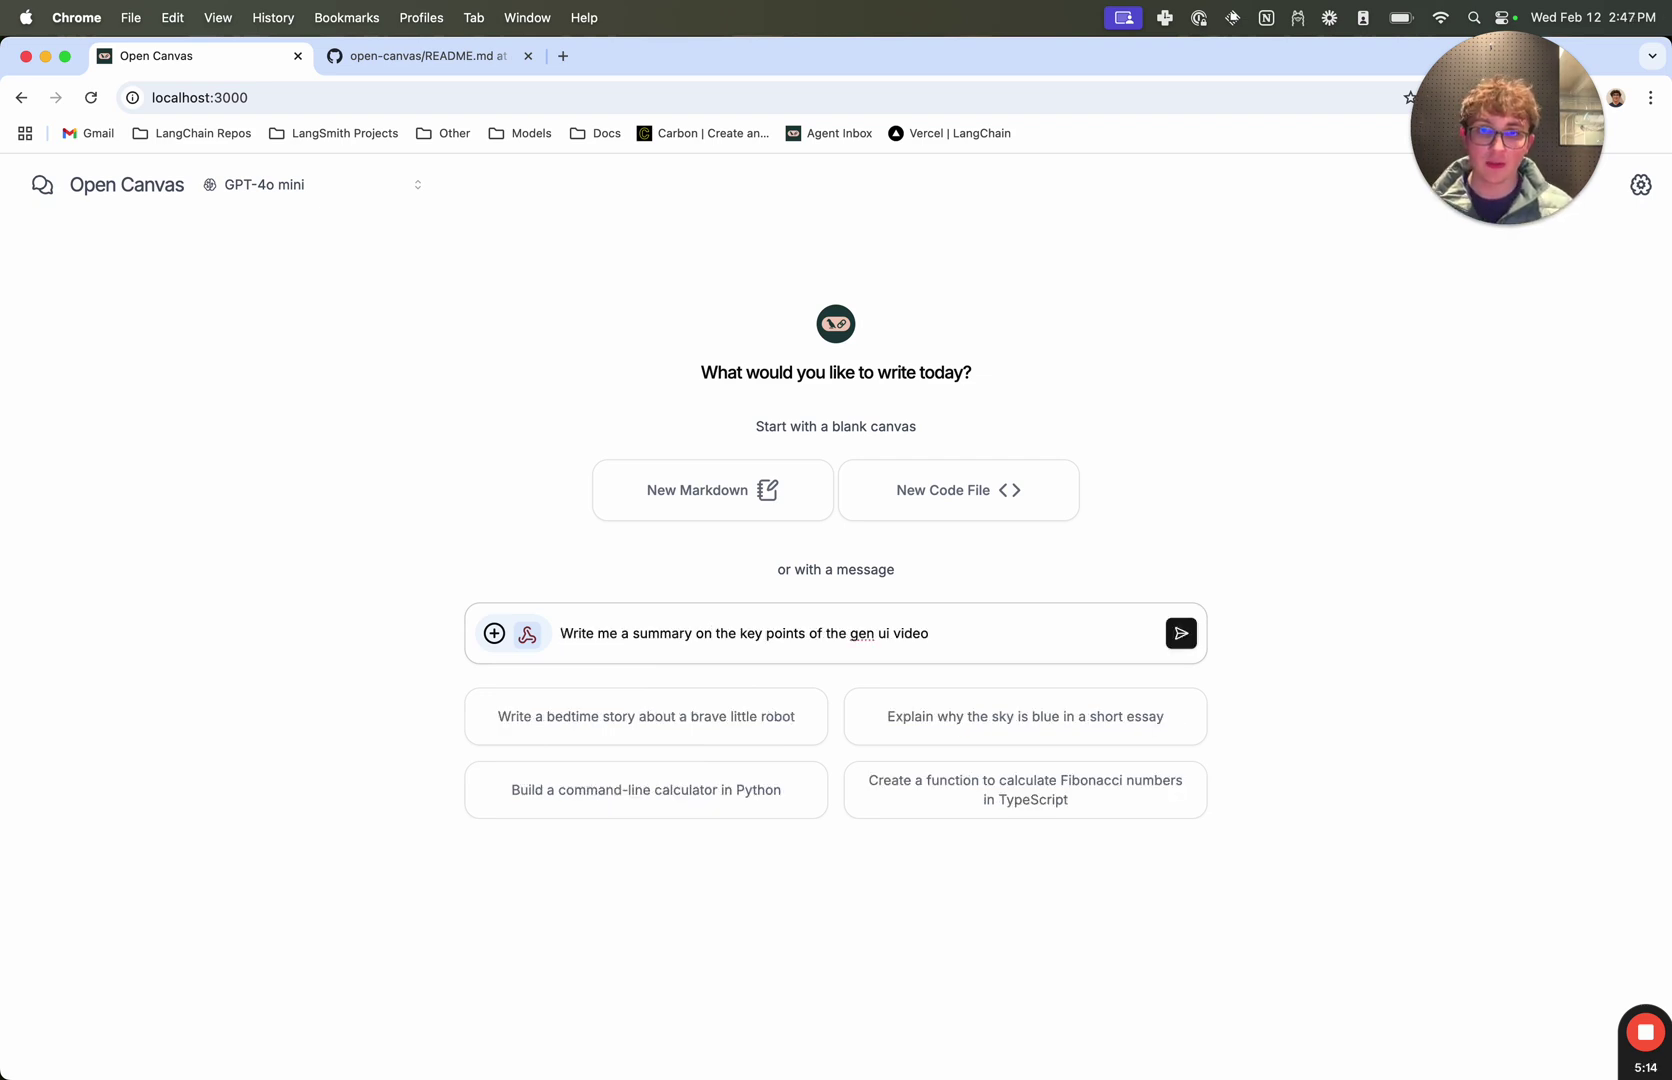
key("Return")
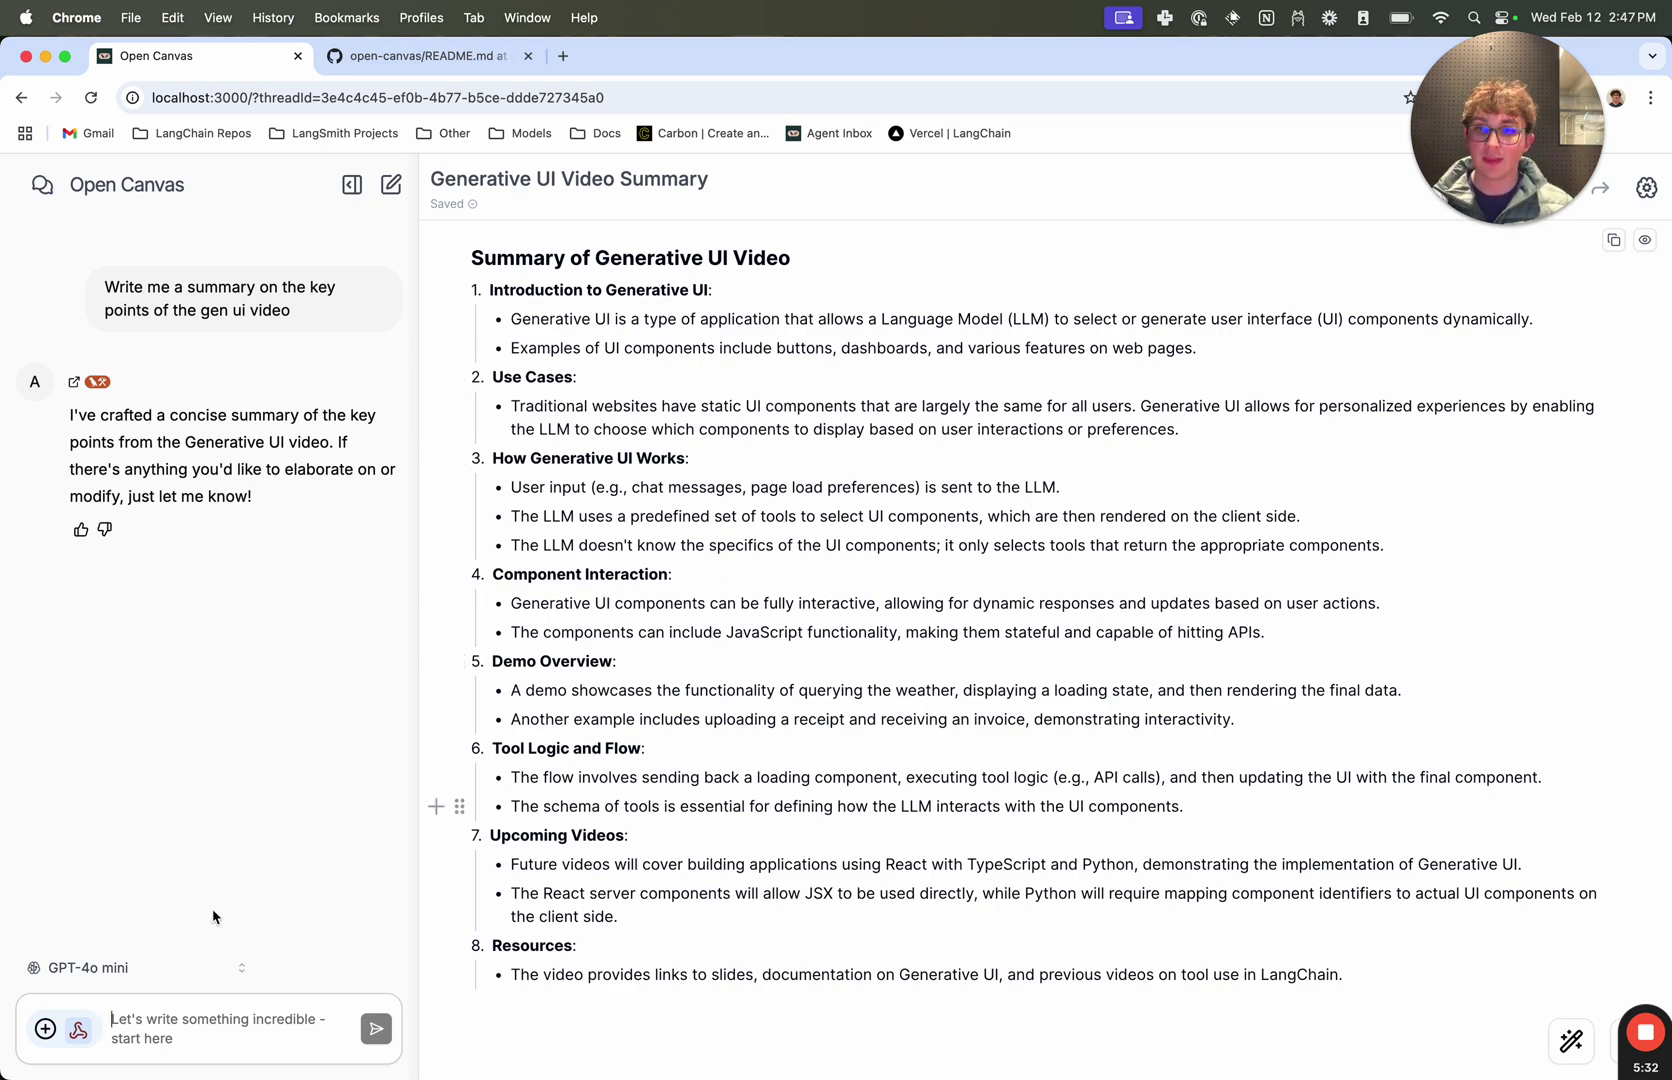
Step: Start a new chat with the Default assistant and attach Resume.pdf to the prompt
left_click(391, 184)
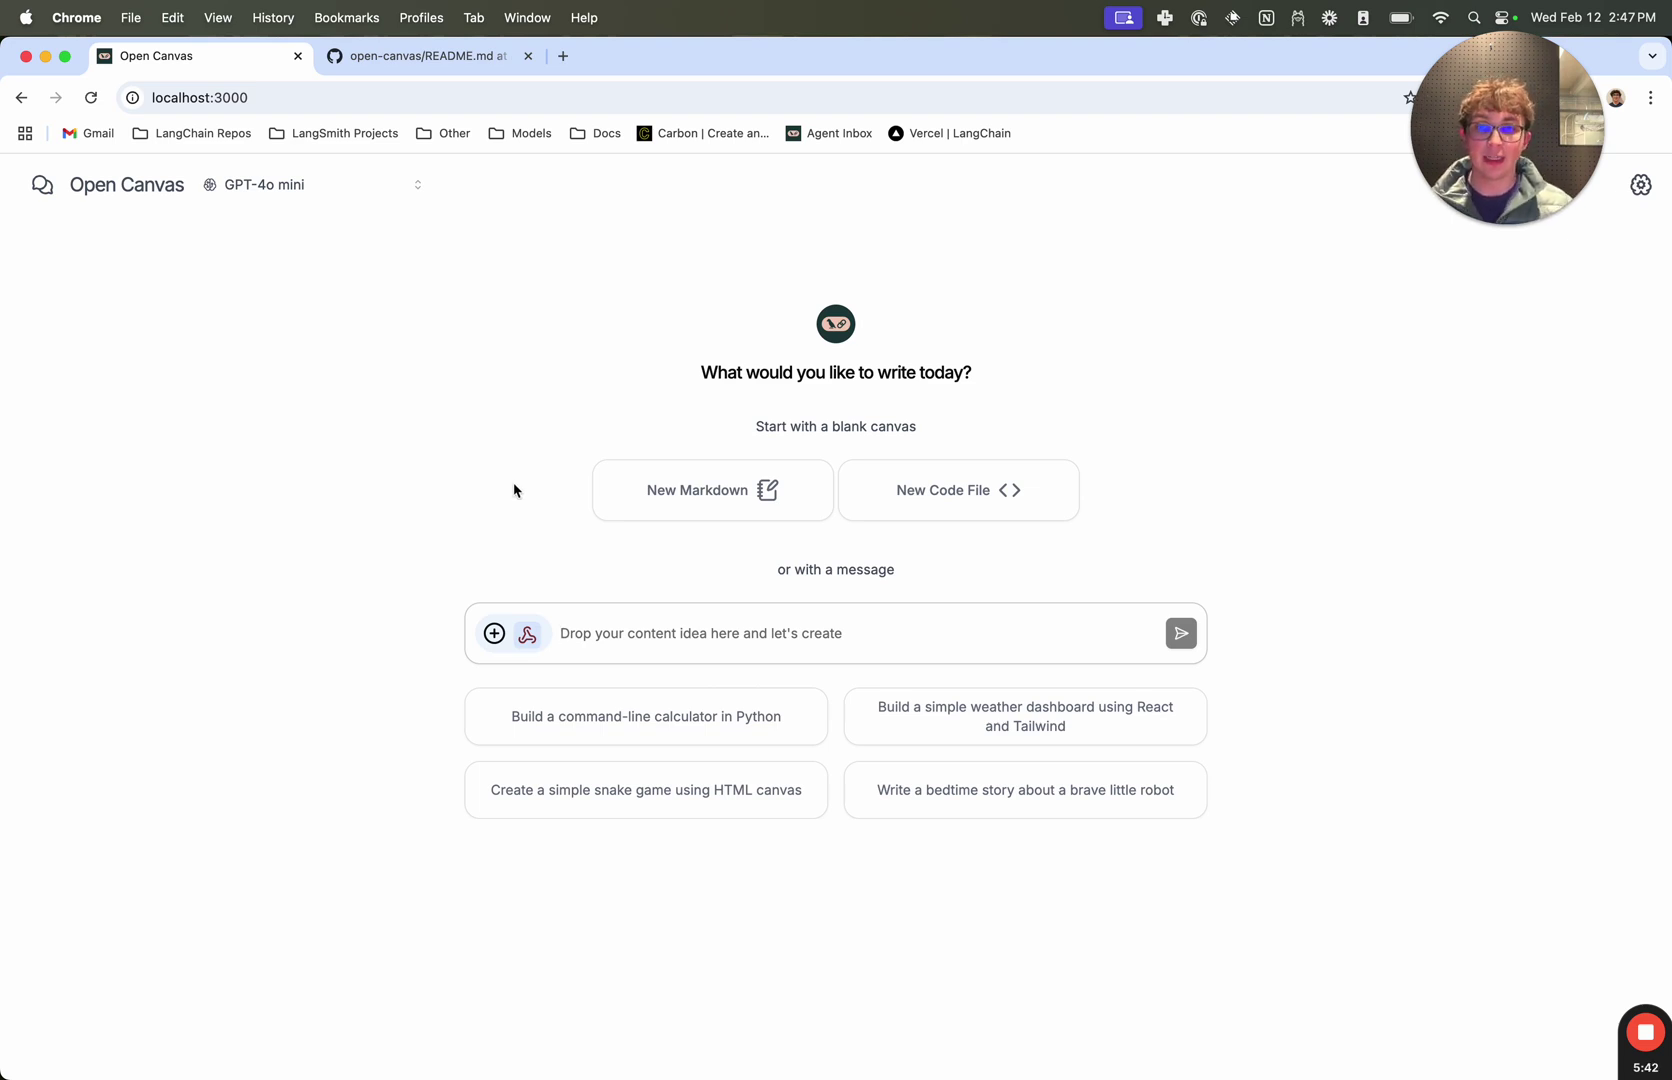
left_click(524, 633)
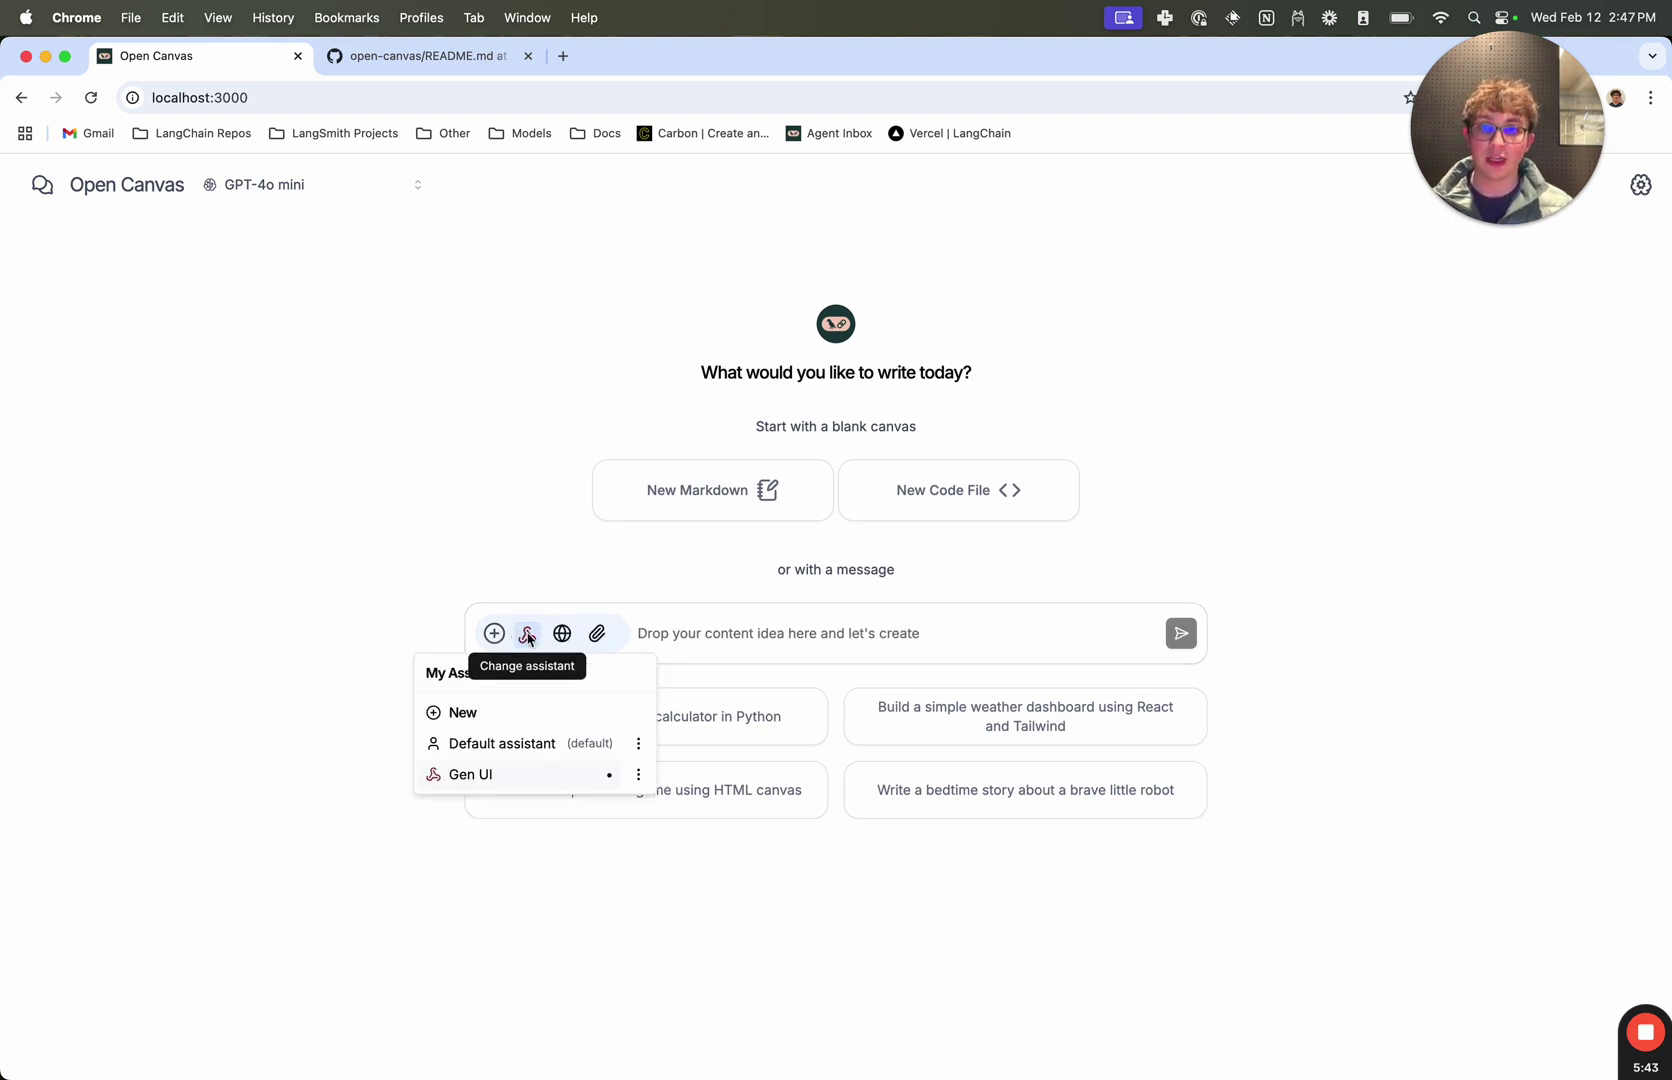
left_click(511, 744)
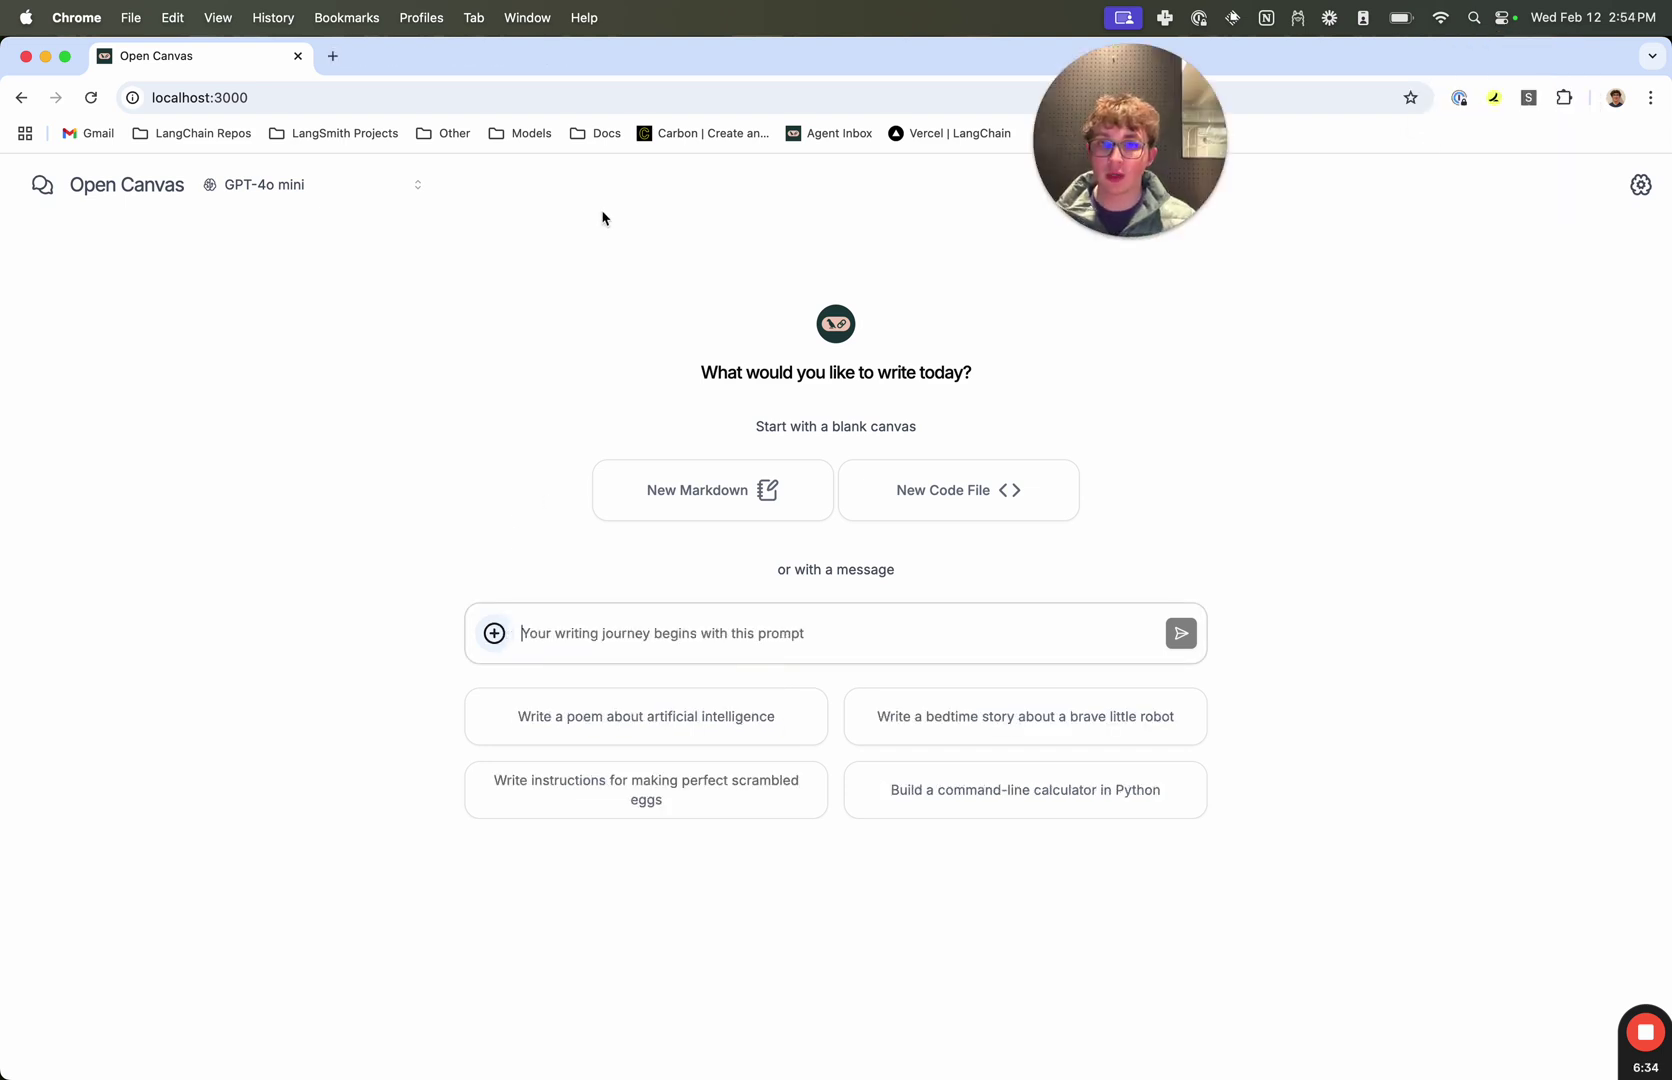
key("super+Tab")
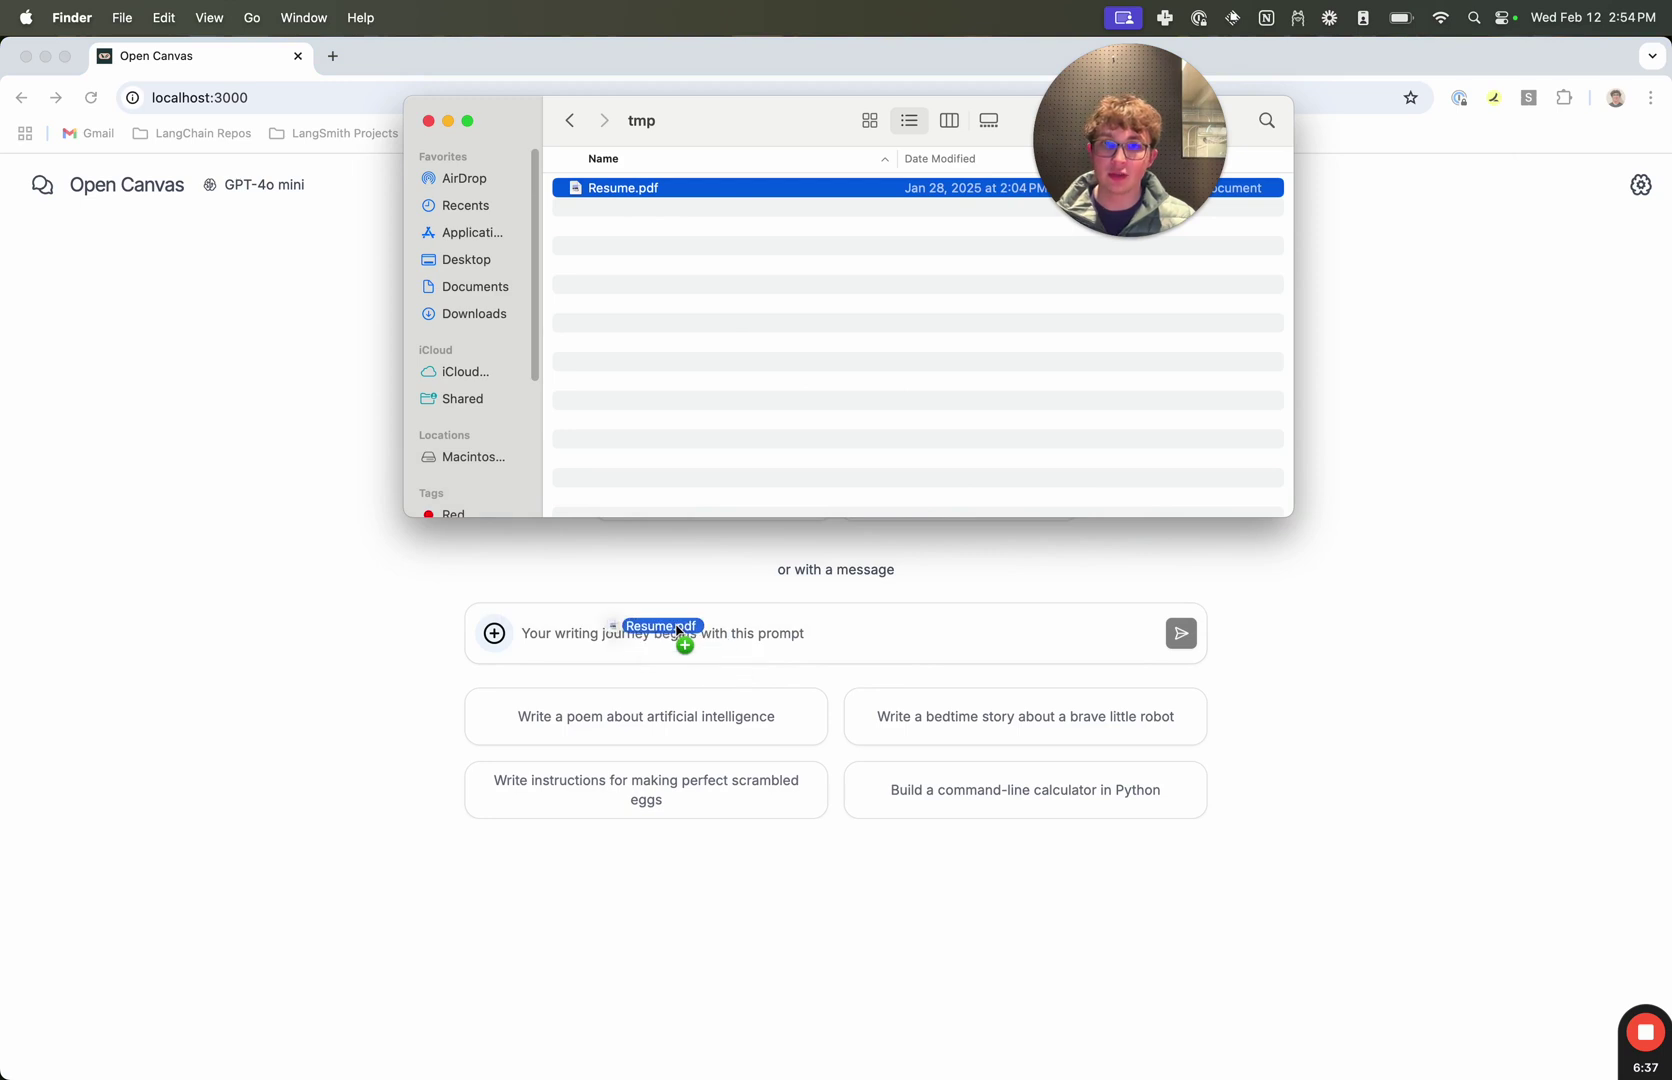
left_click_drag(640, 191, 675, 635)
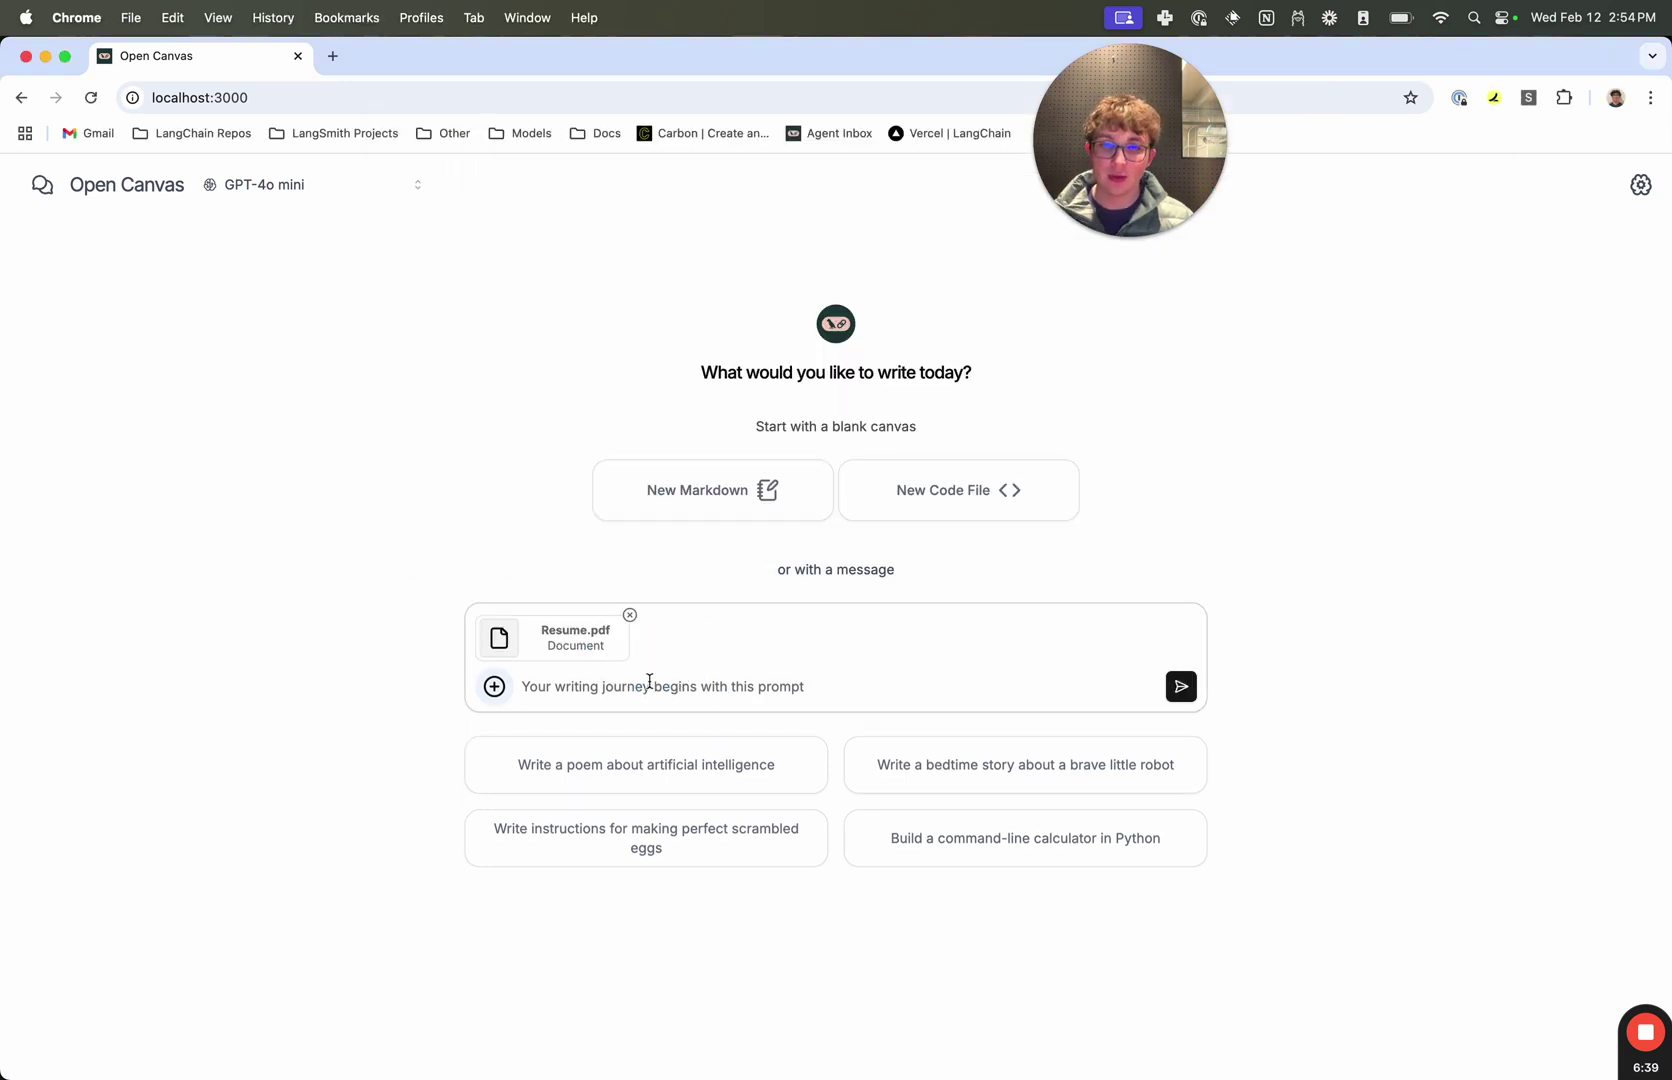
type("Write an analysis on my resume. Include suggestions on how I can improve it")
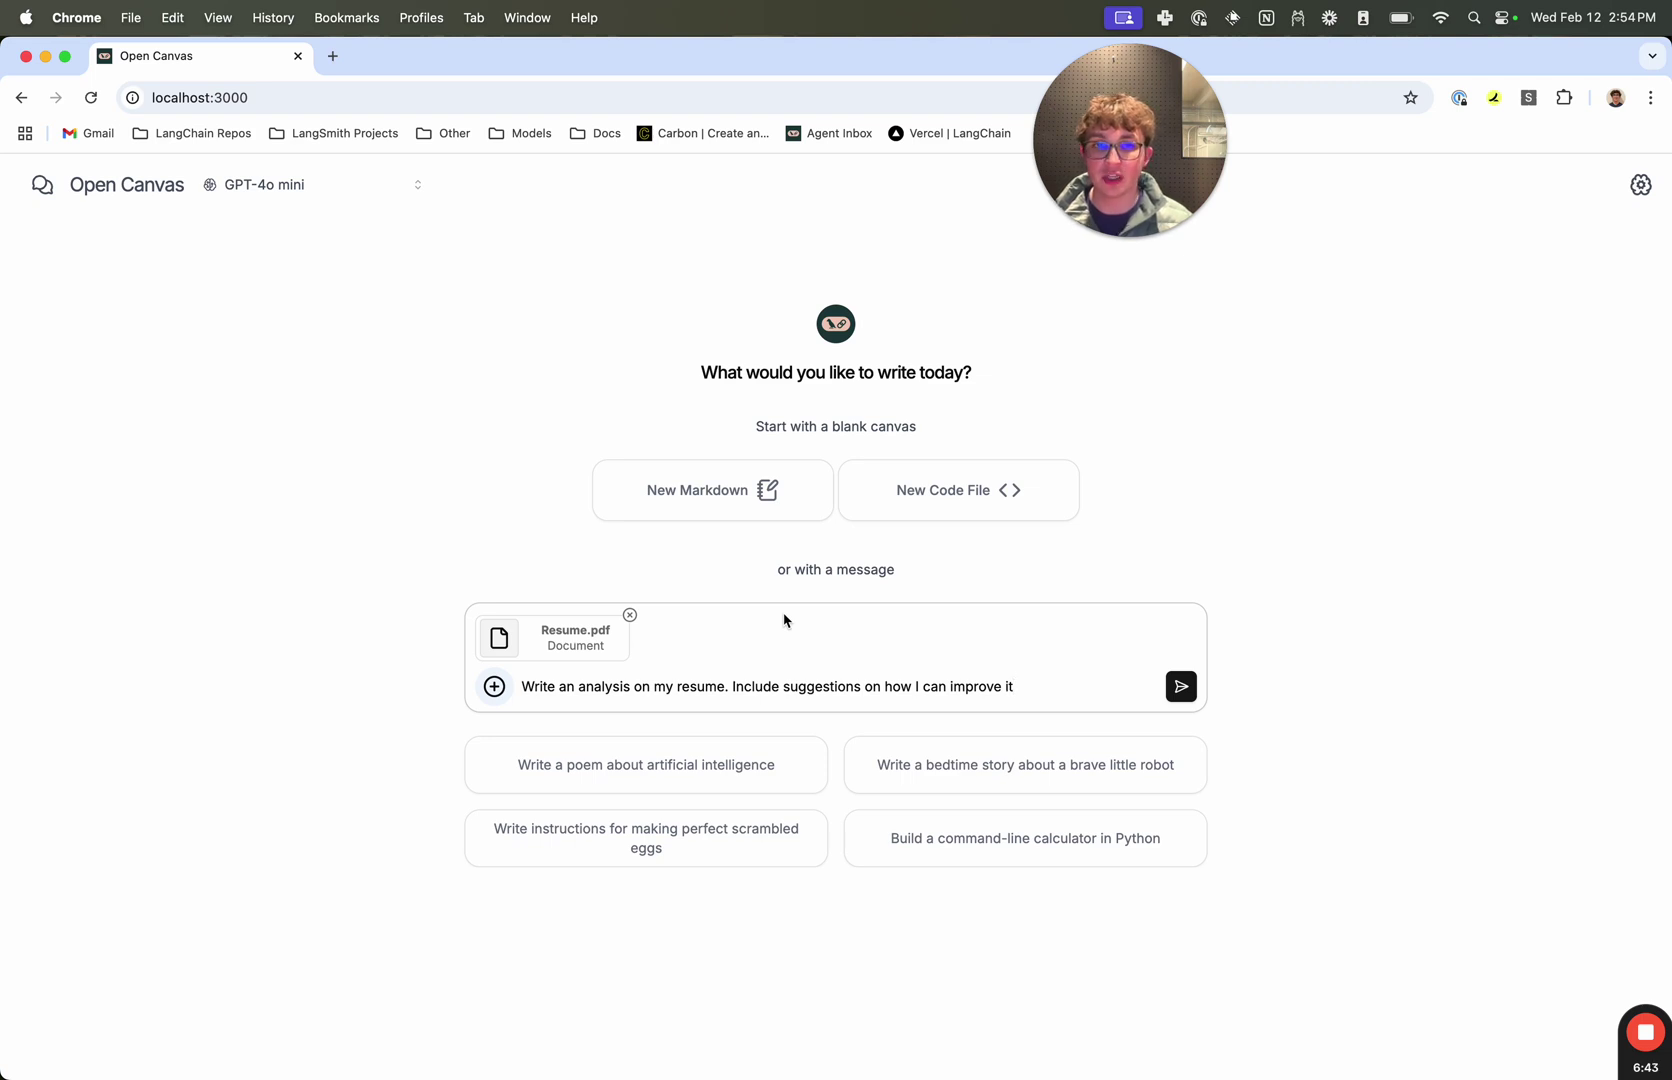
Step: Send the resume analysis request for the attached Resume.pdf
key("Return")
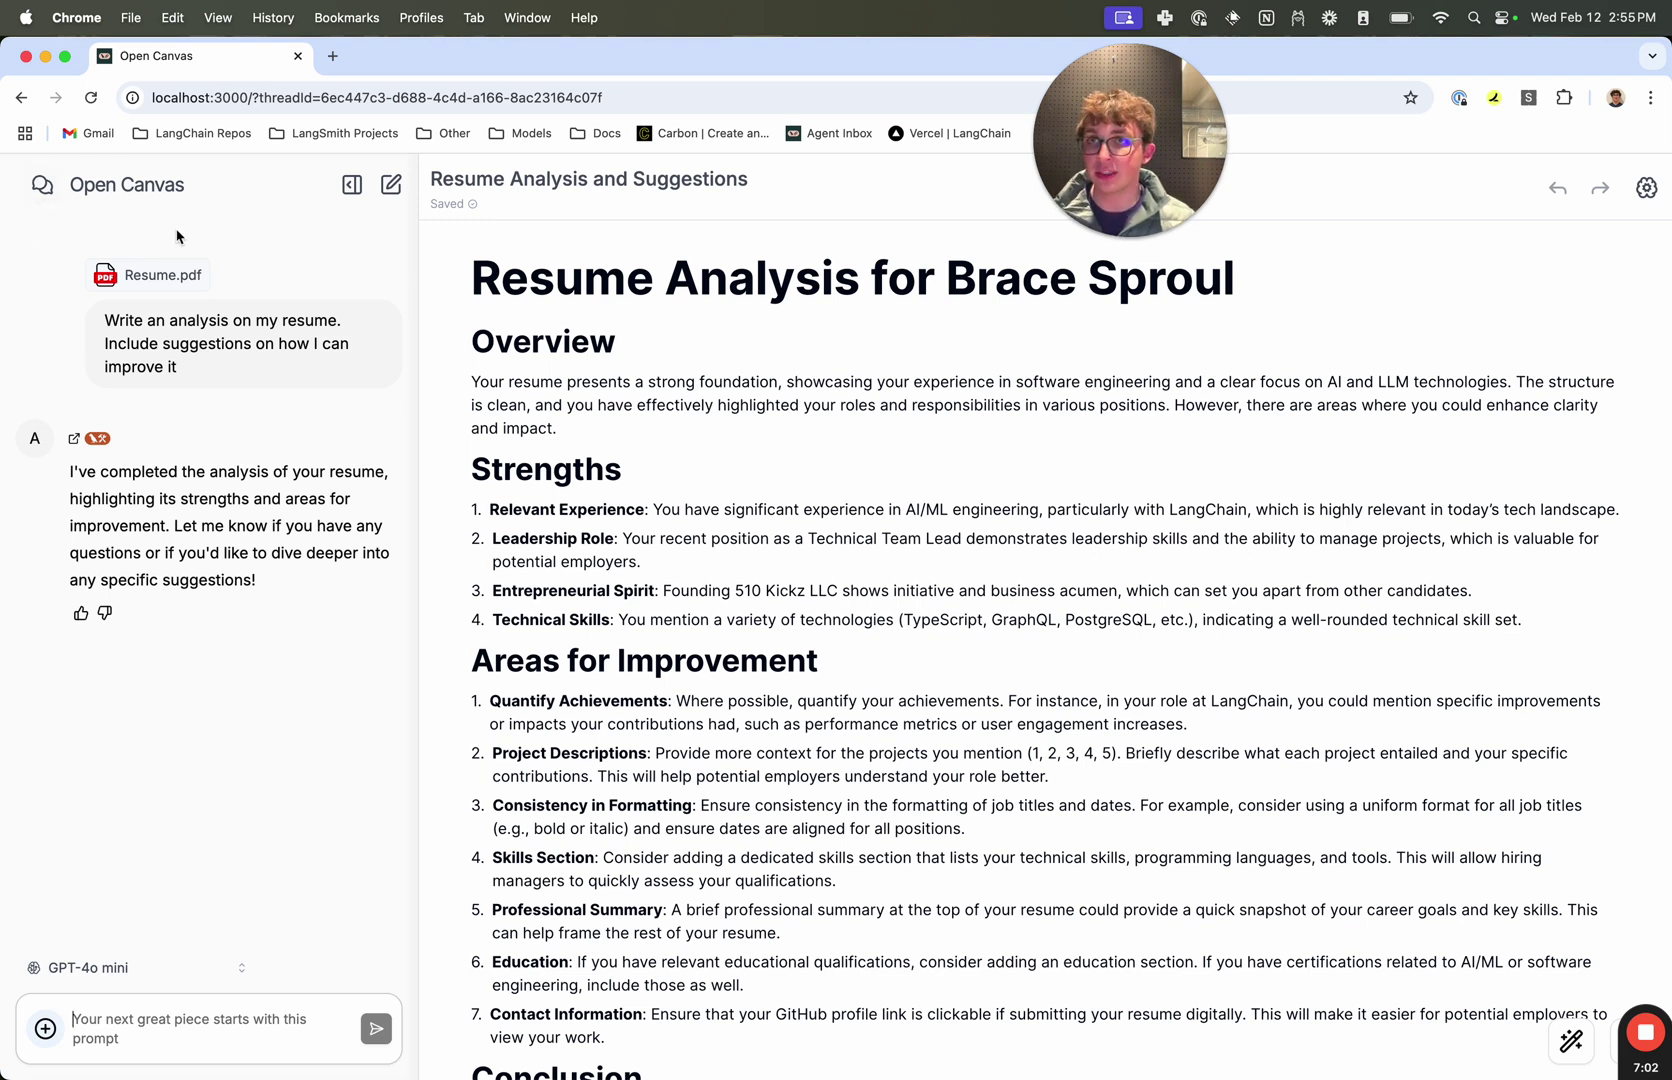
left_click(380, 196)
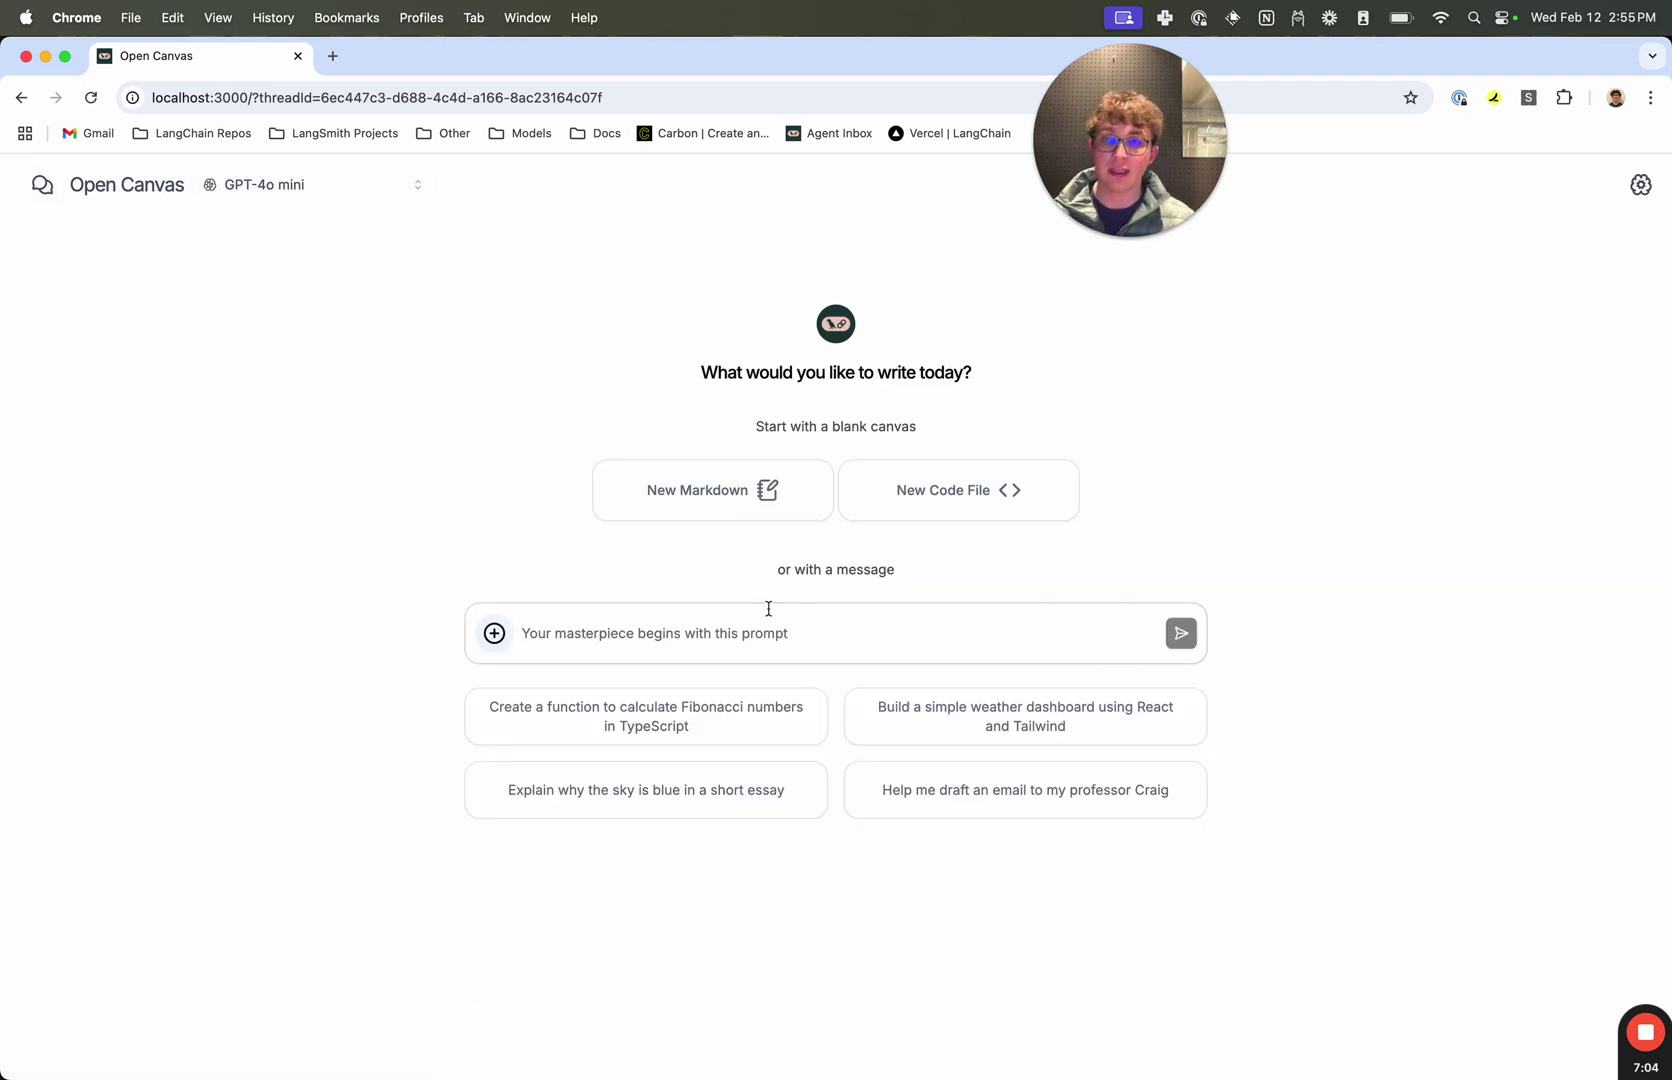
key("super+r")
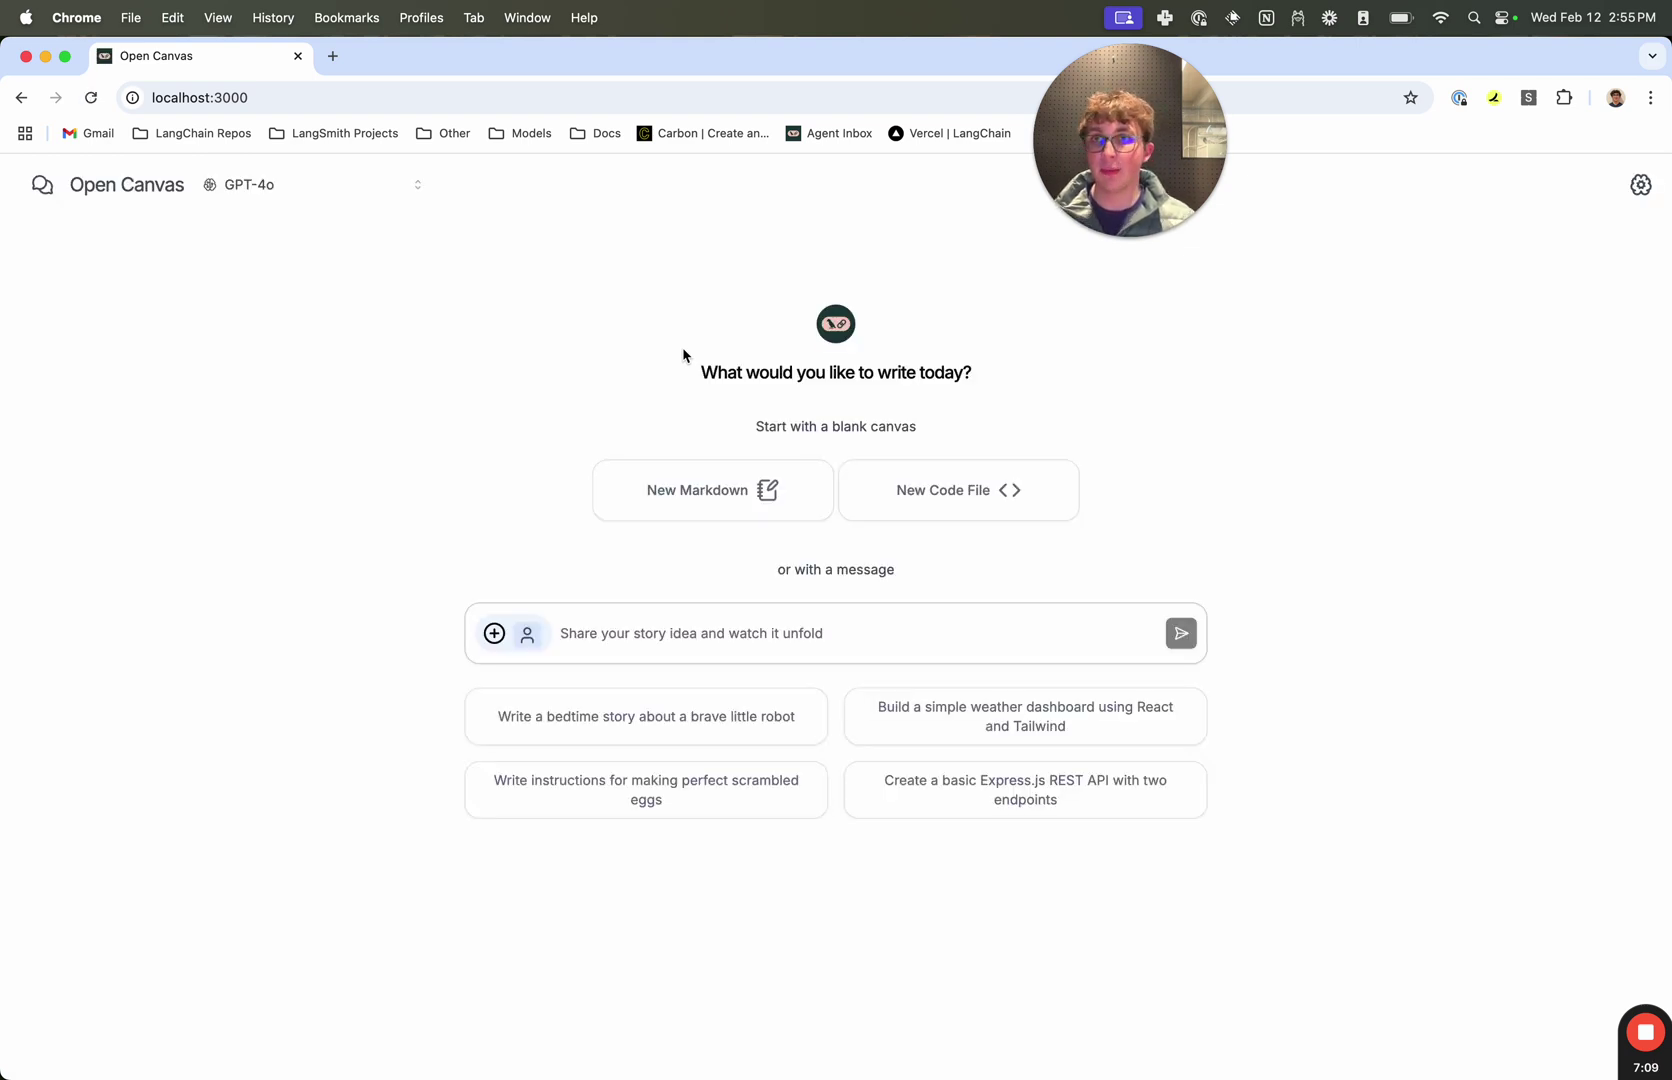
left_click(43, 184)
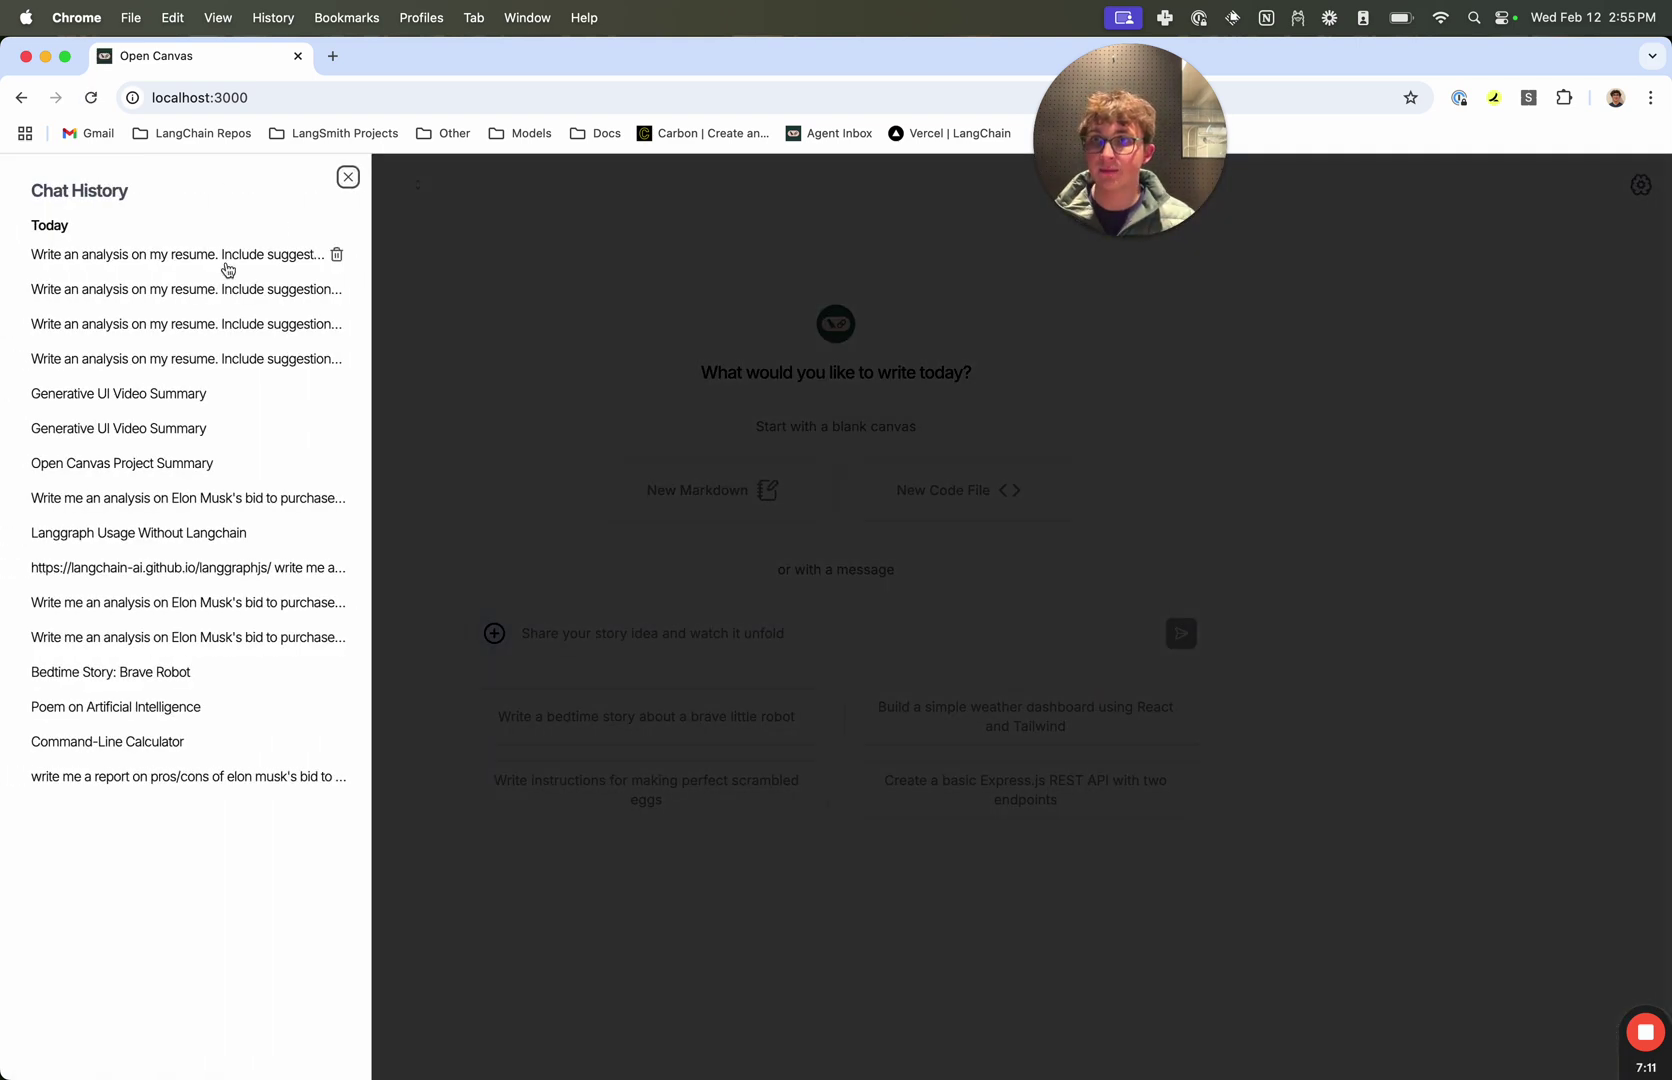
left_click(191, 258)
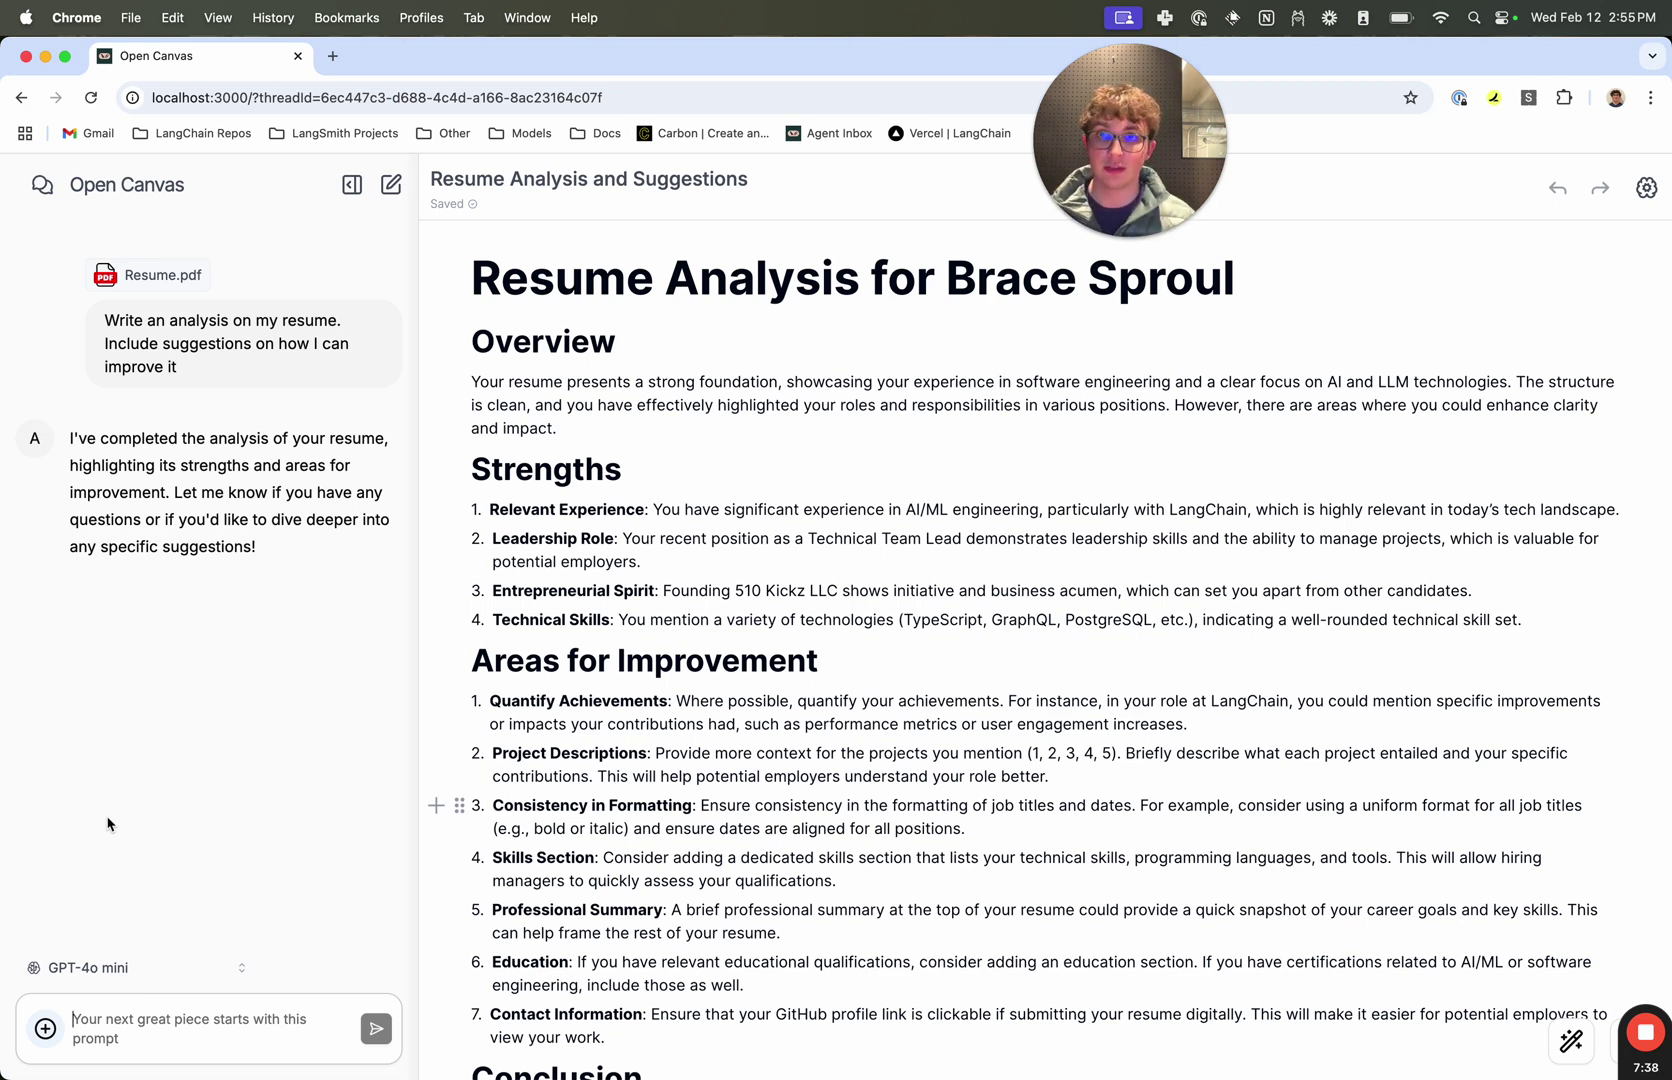
left_click(391, 186)
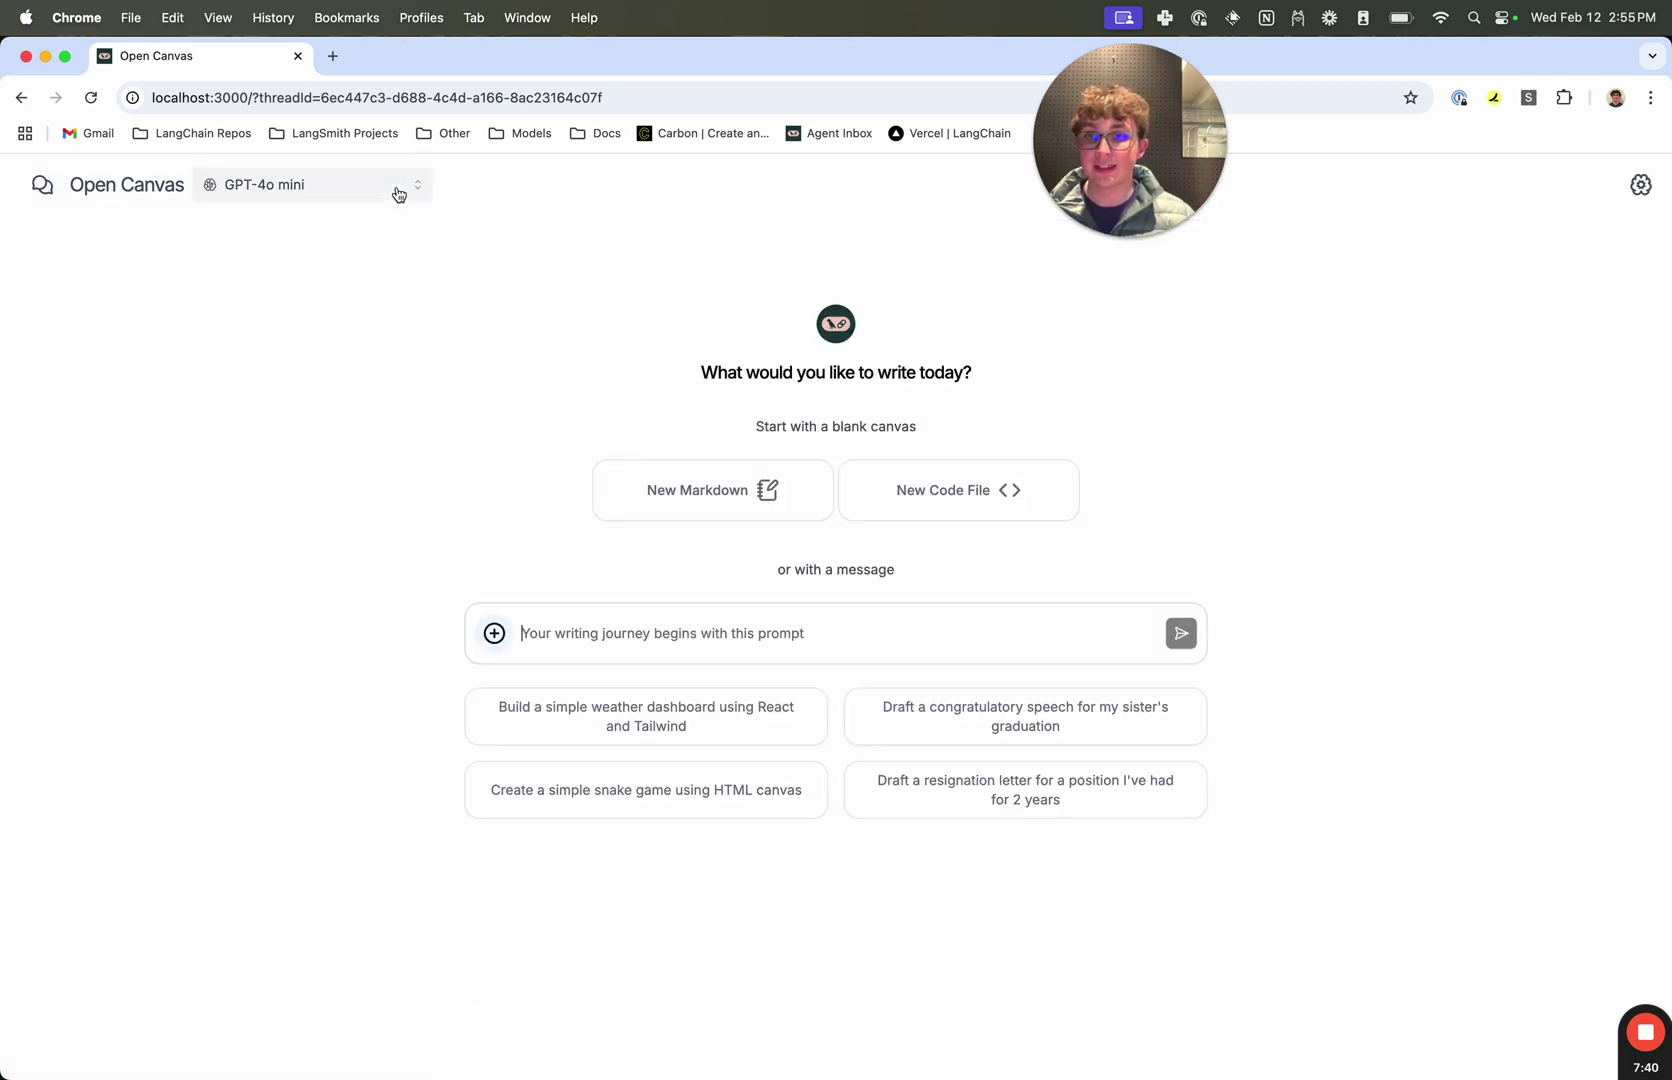
Step: Copy the social-media-agent README URL from the GitHub tab
left_click(609, 629)
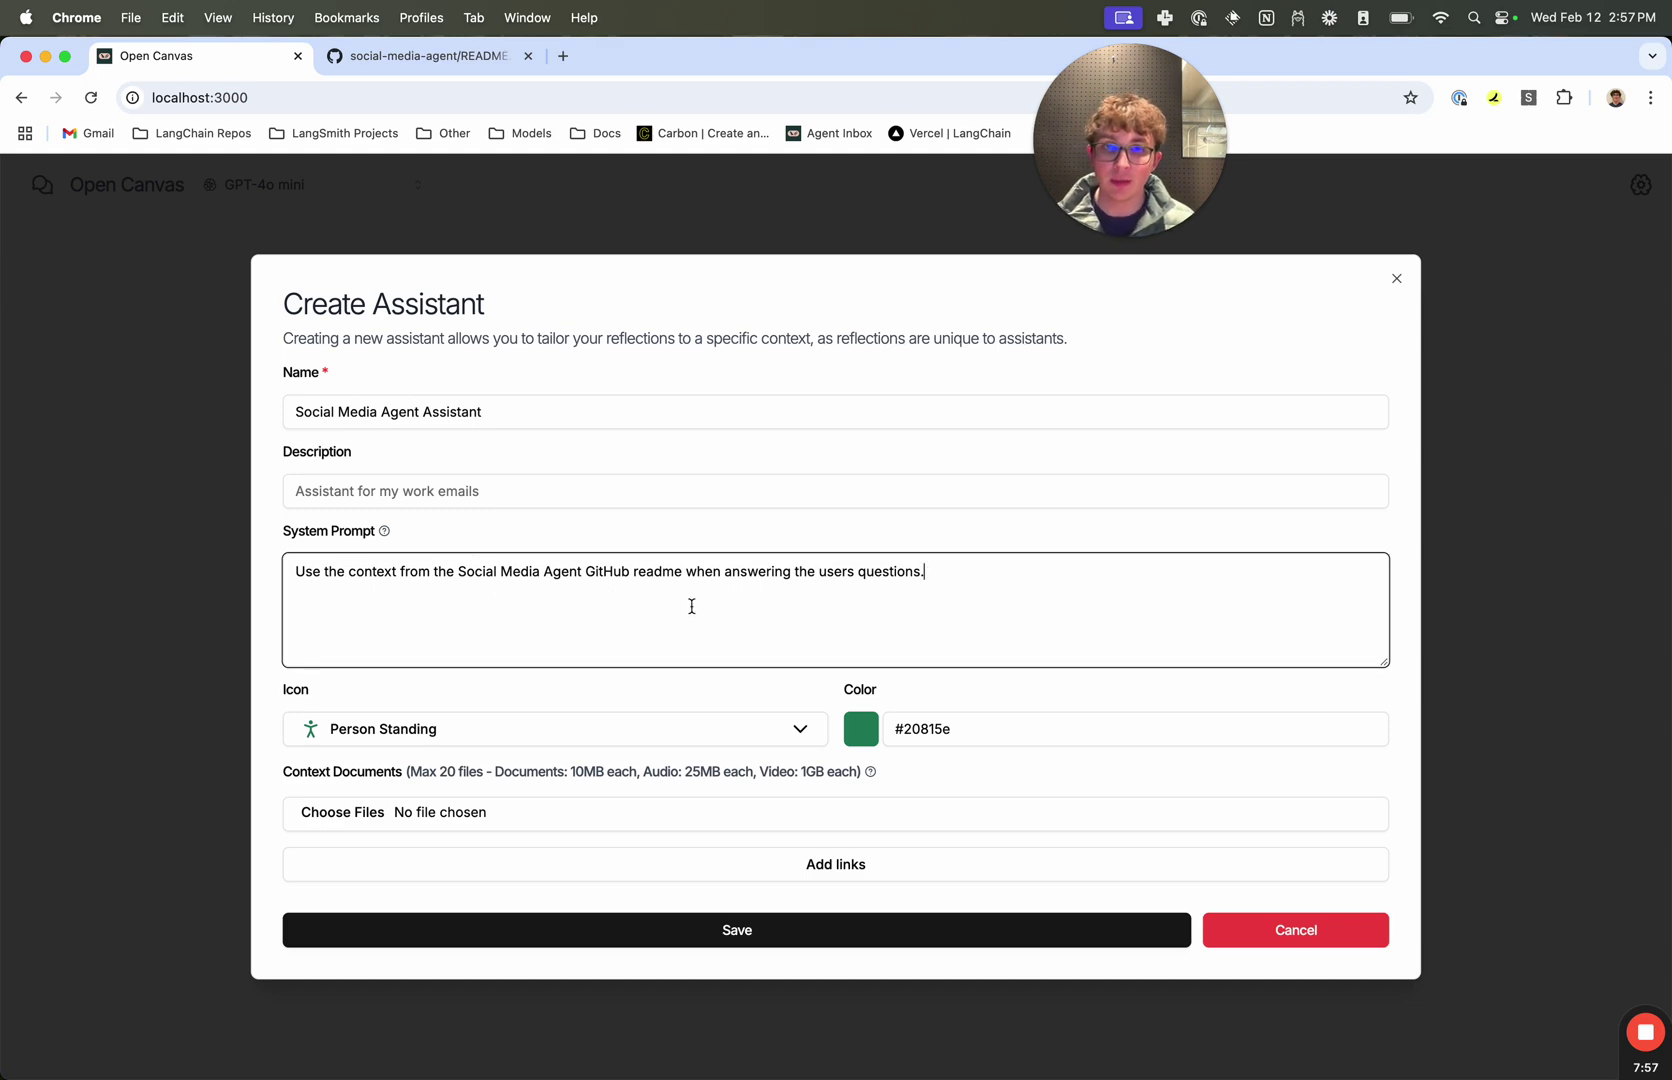
left_click(413, 60)
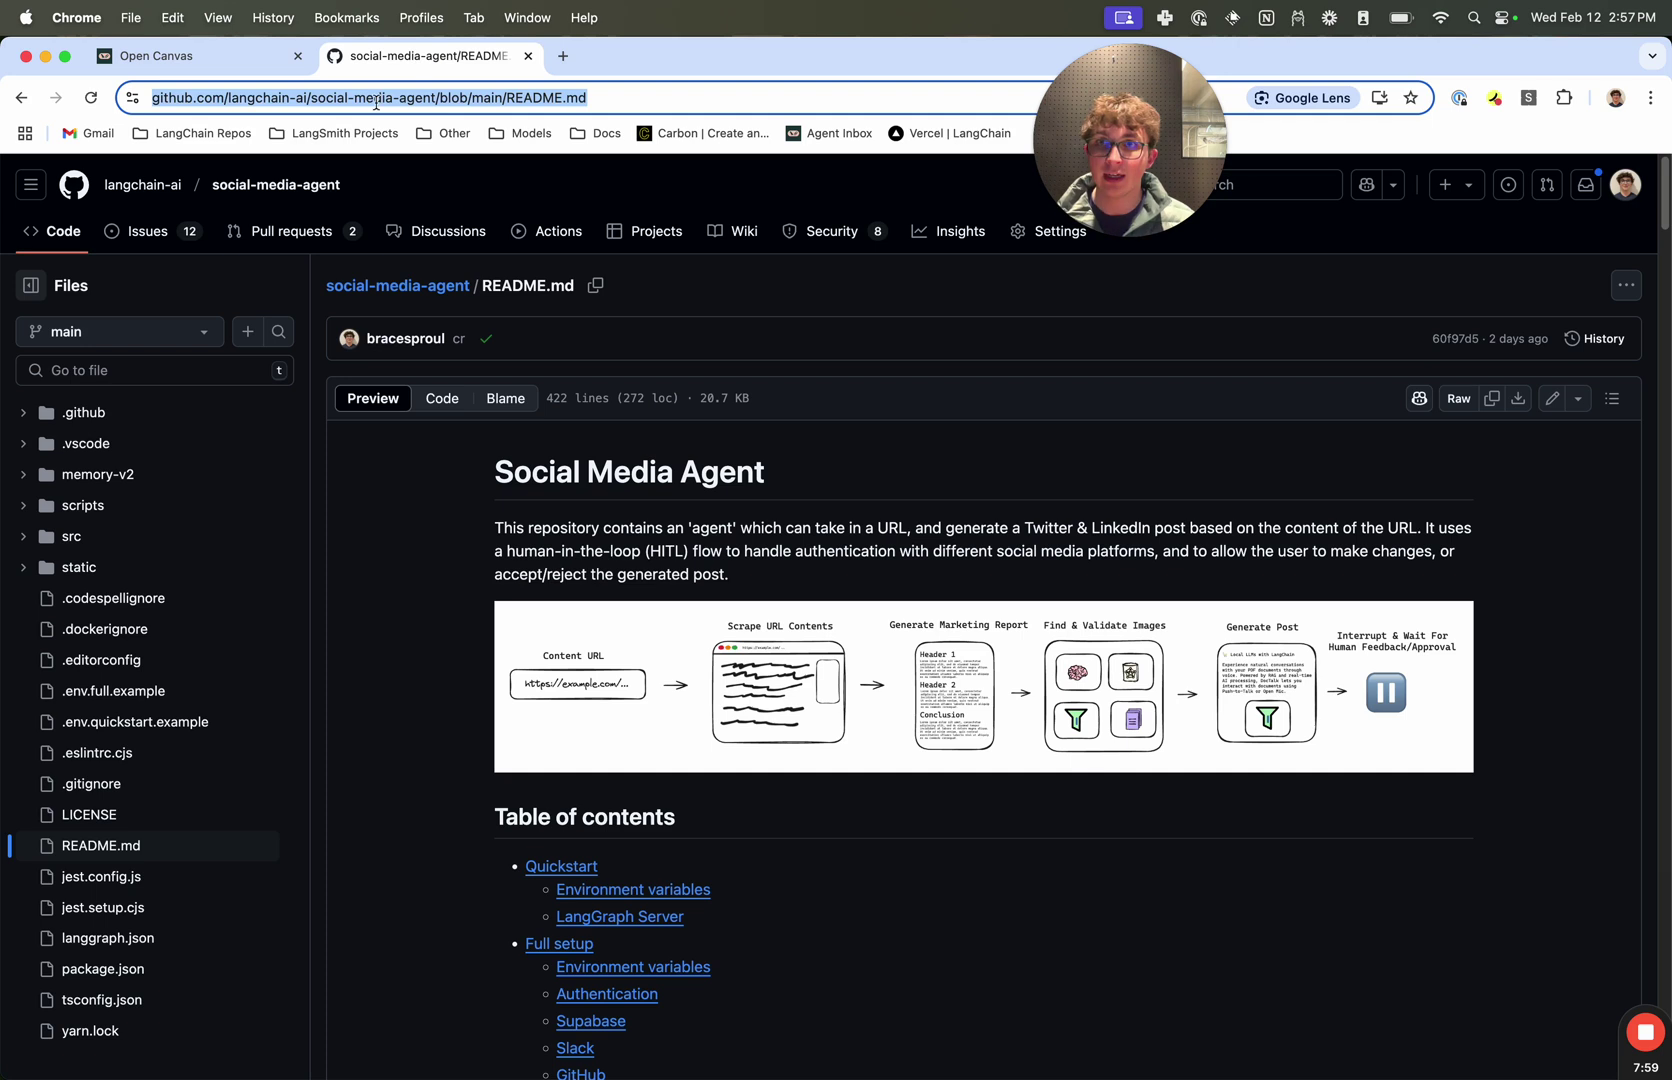
left_click(376, 103)
key("super+c")
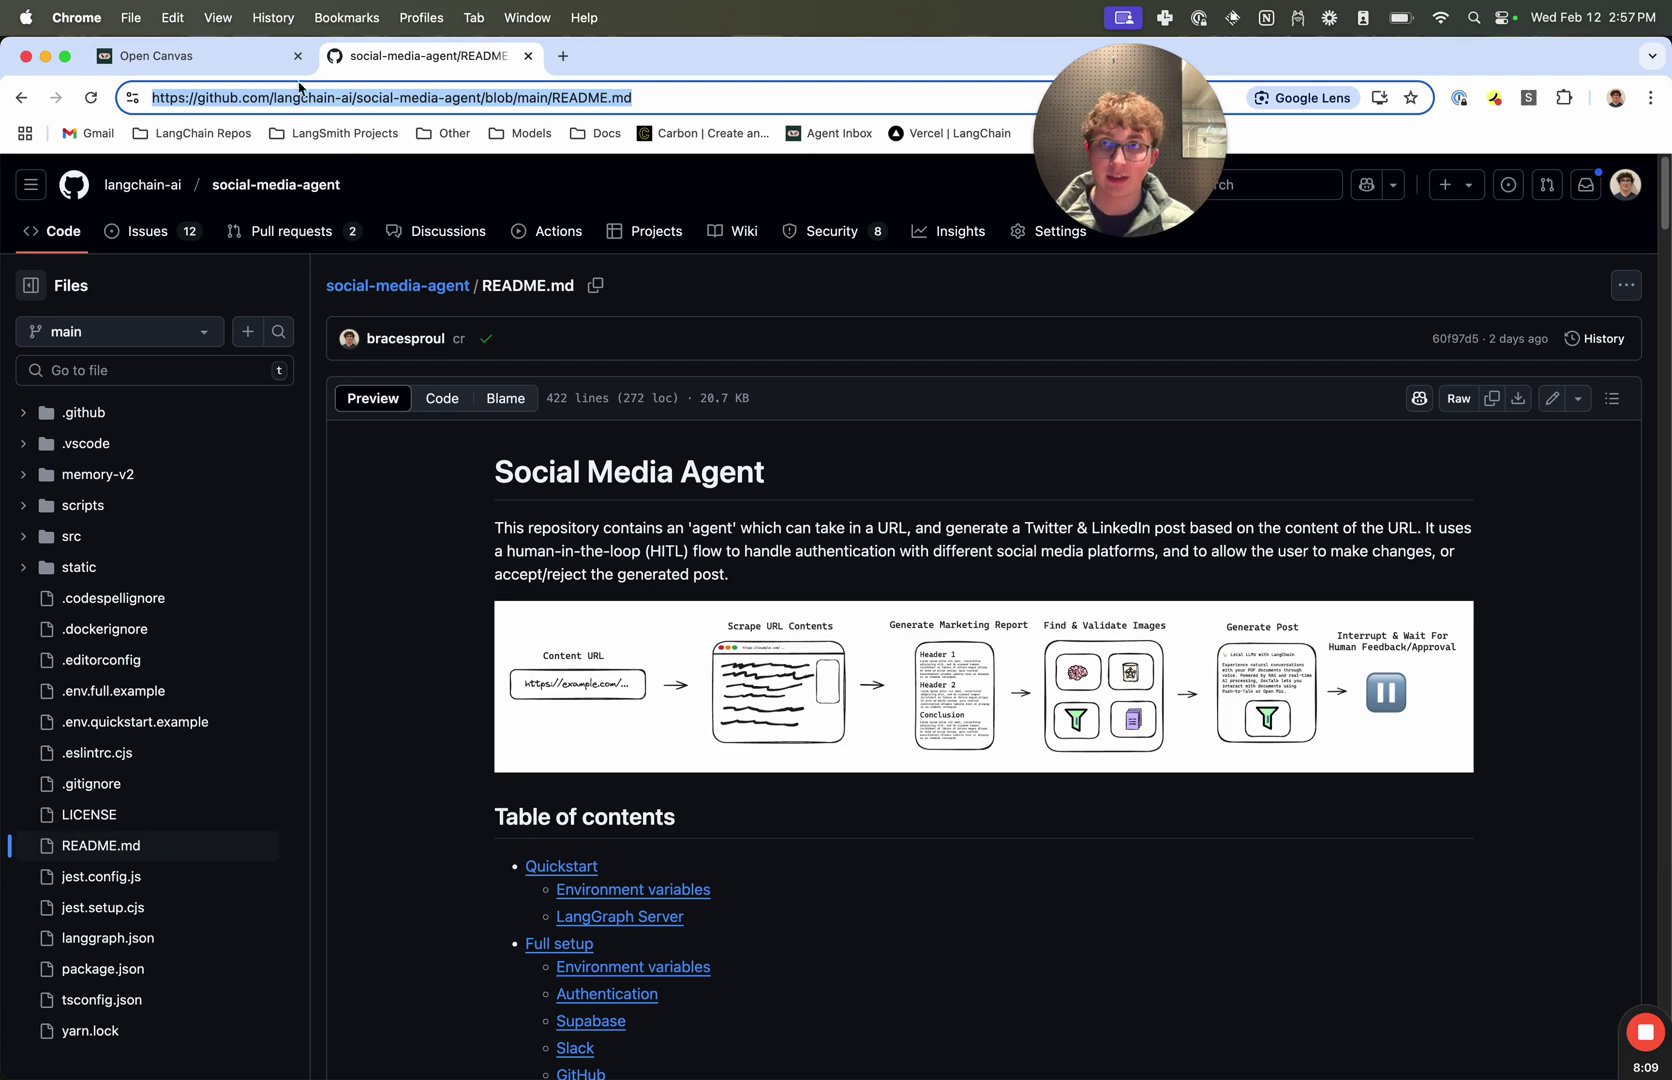
Step: Add the README URL as a context link and save the Social Media Agent Assistant
left_click(243, 61)
left_click(854, 864)
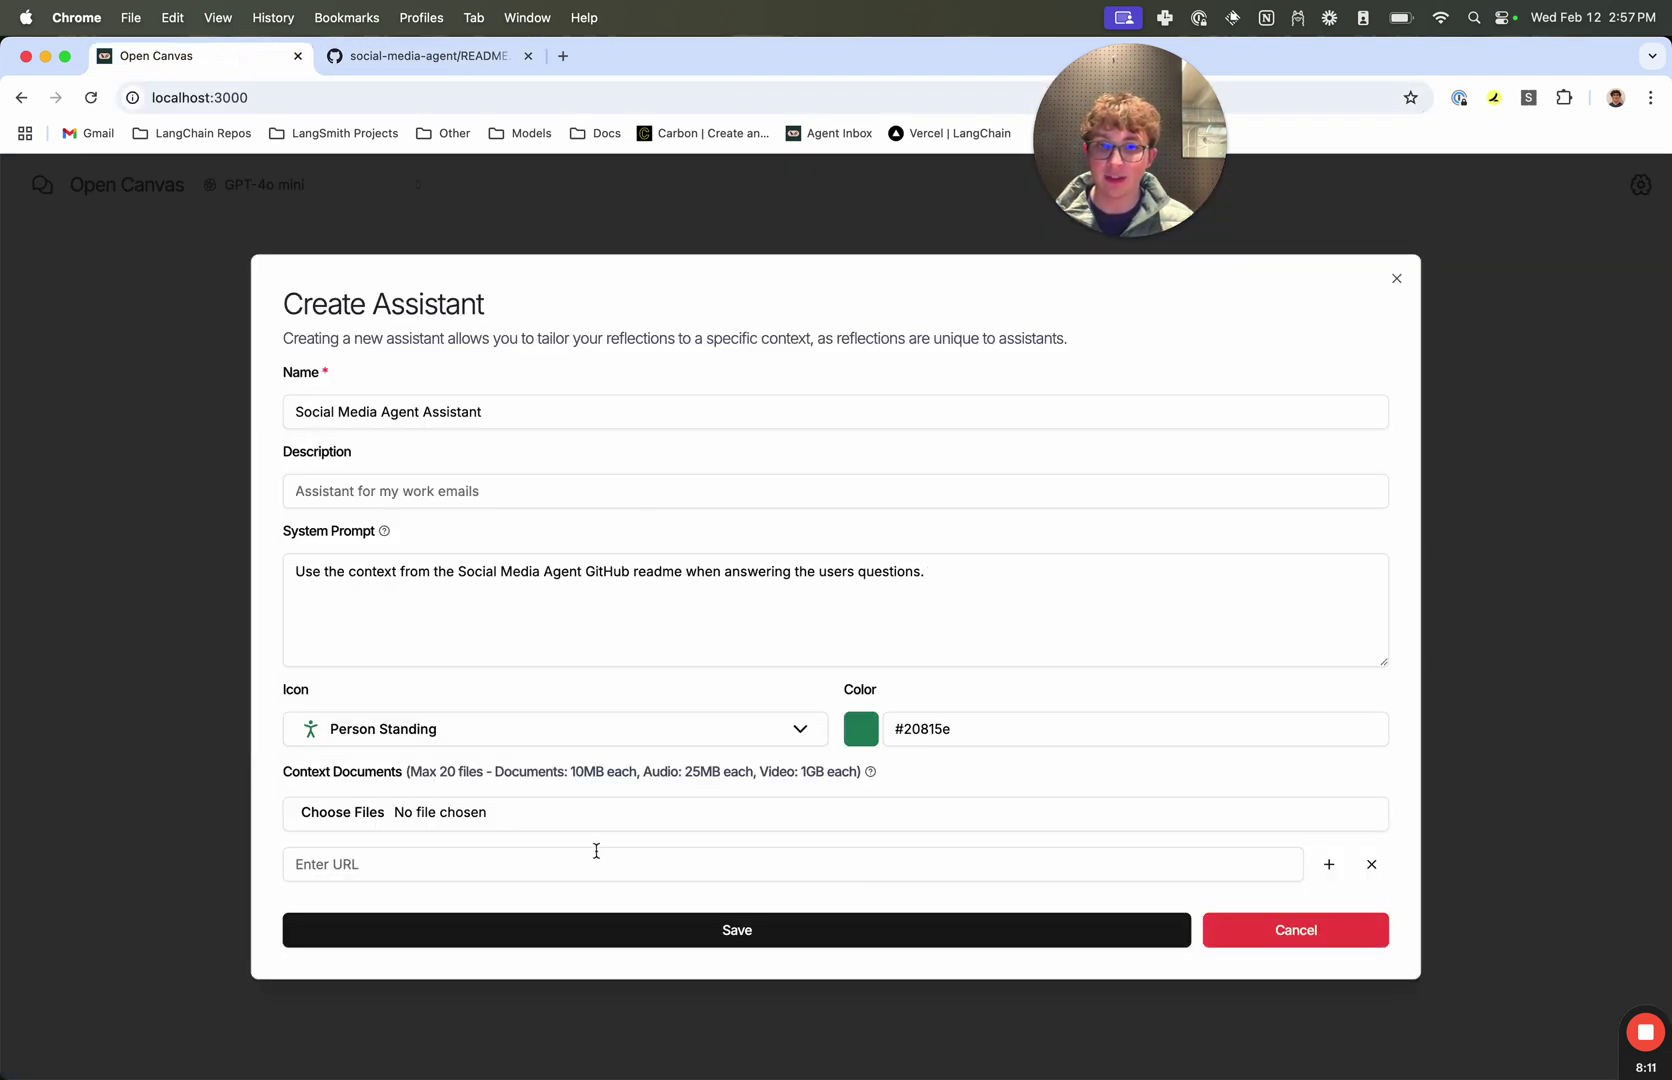
key("super+v")
left_click(755, 928)
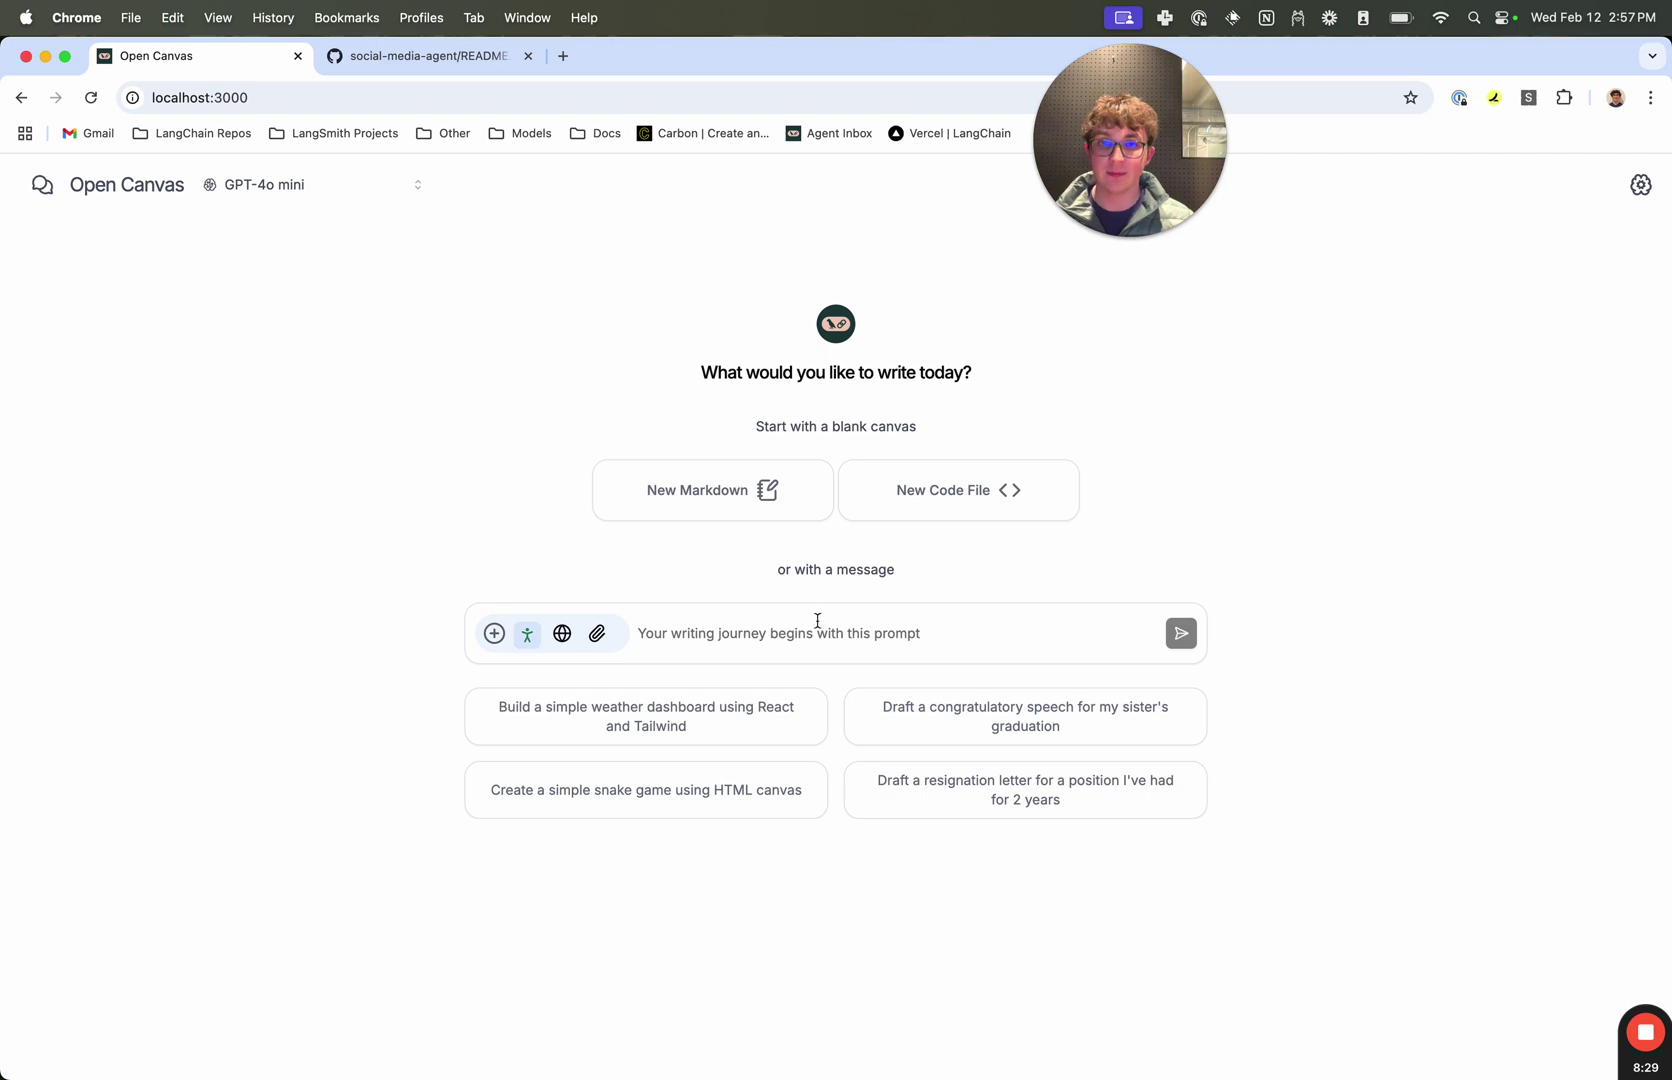
Step: Send the social media agent architecture analysis request, glancing at its README during generation
left_click(773, 643)
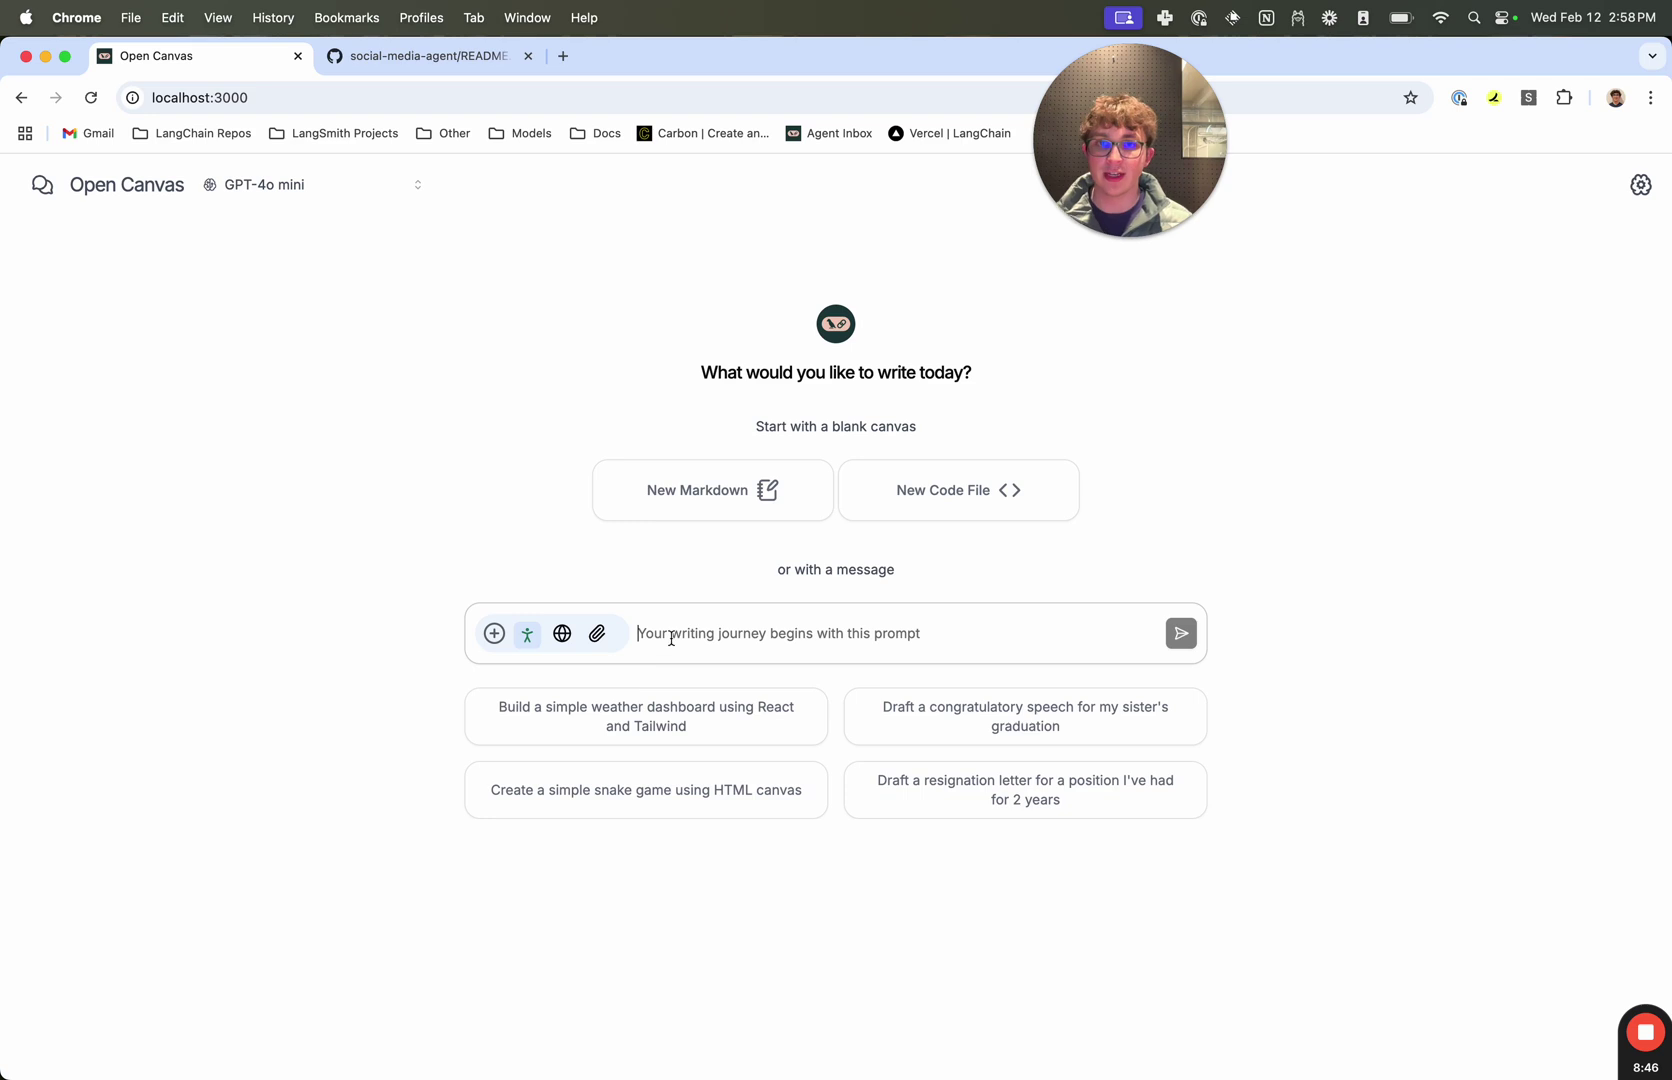
type("Write me an analysis on the social media agent's architecture")
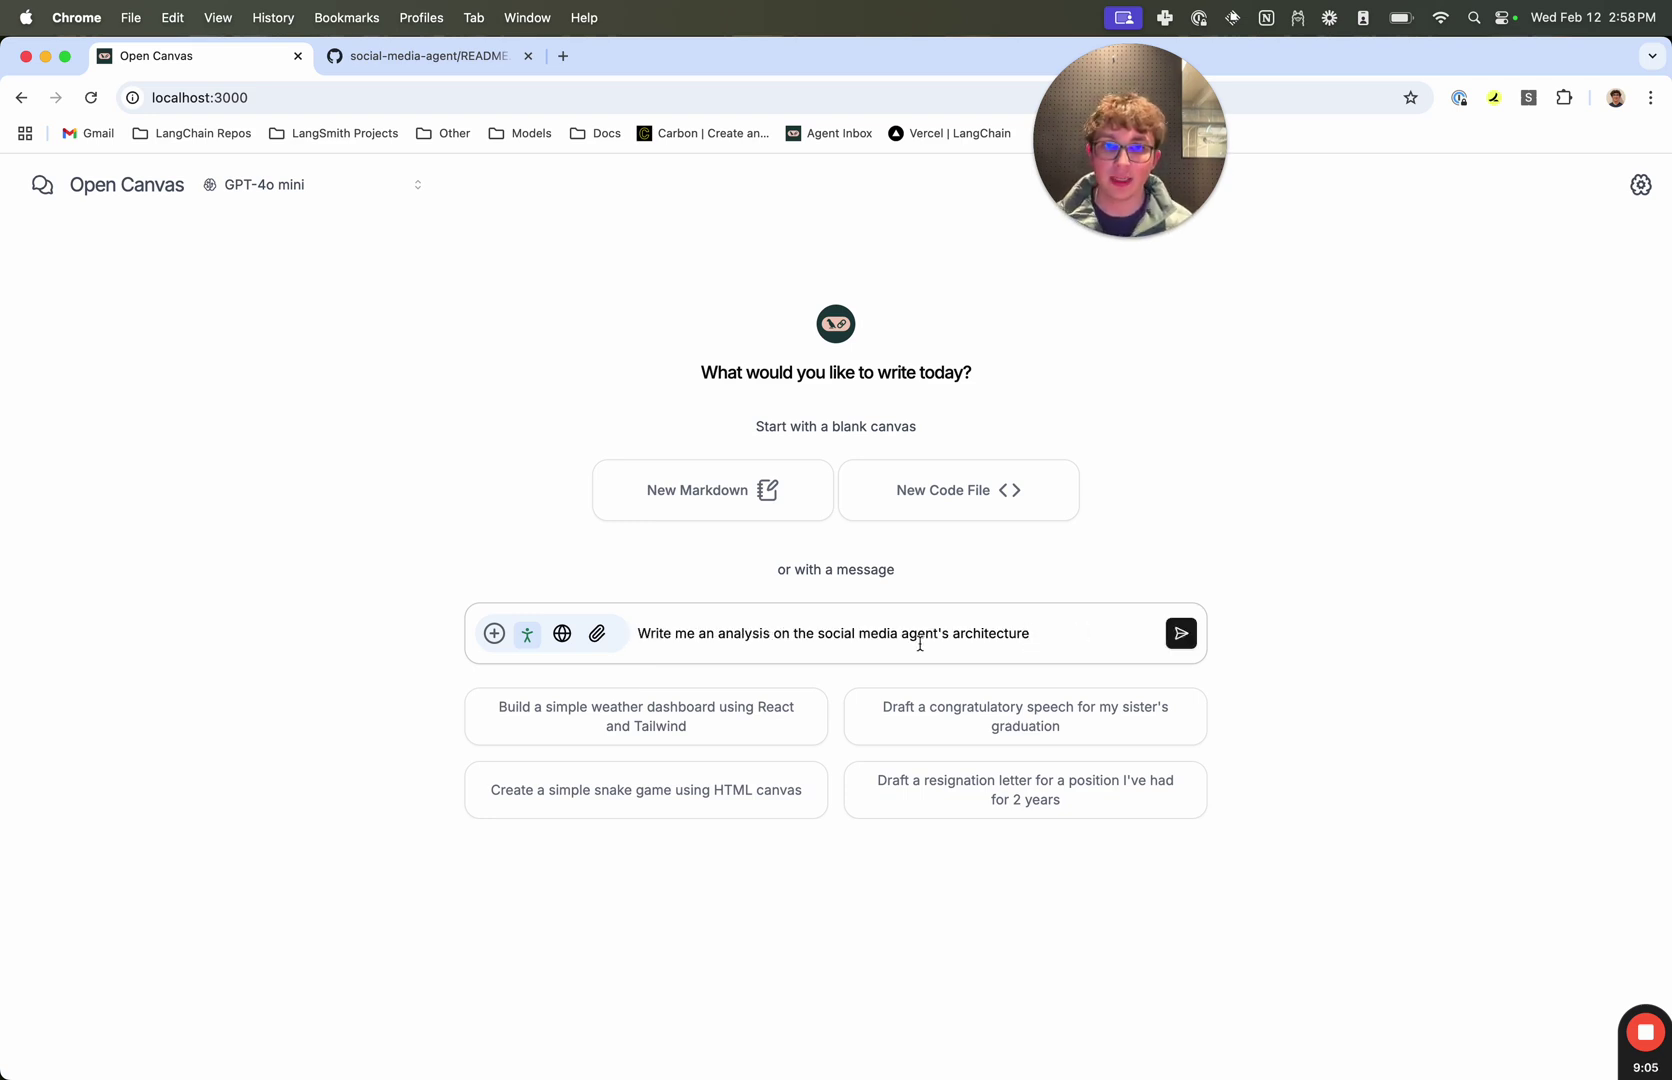
key("Return")
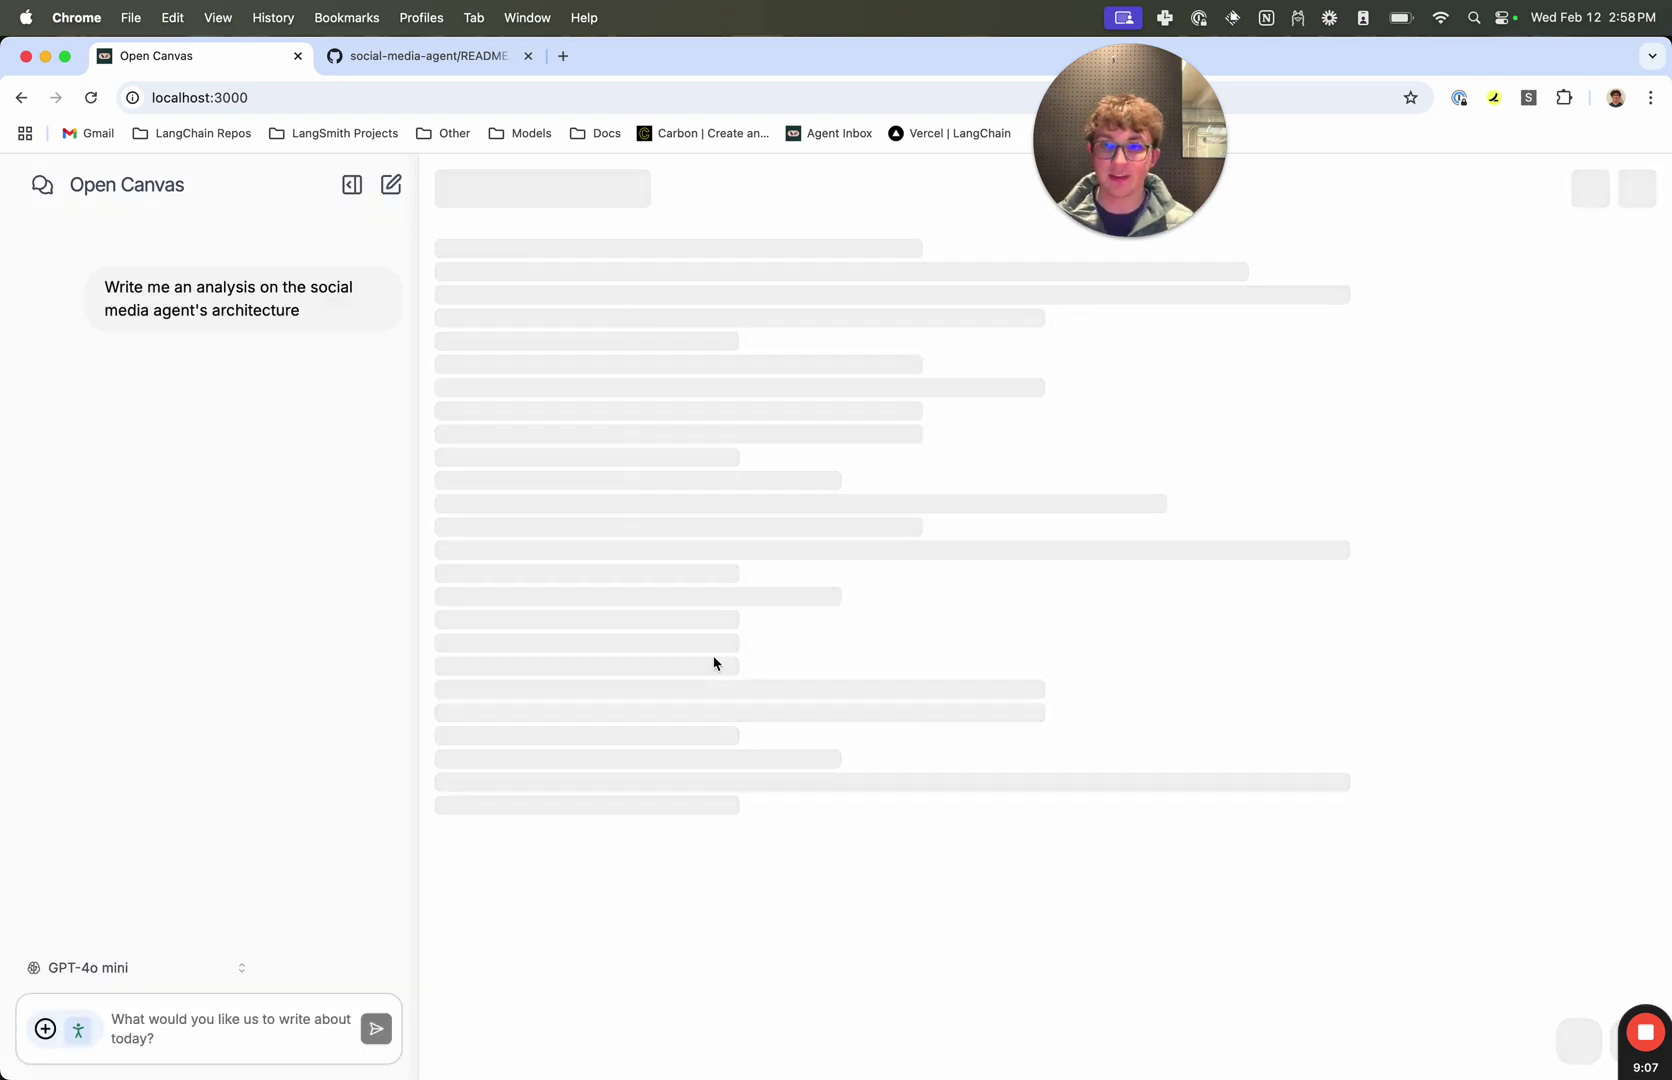
left_click(464, 59)
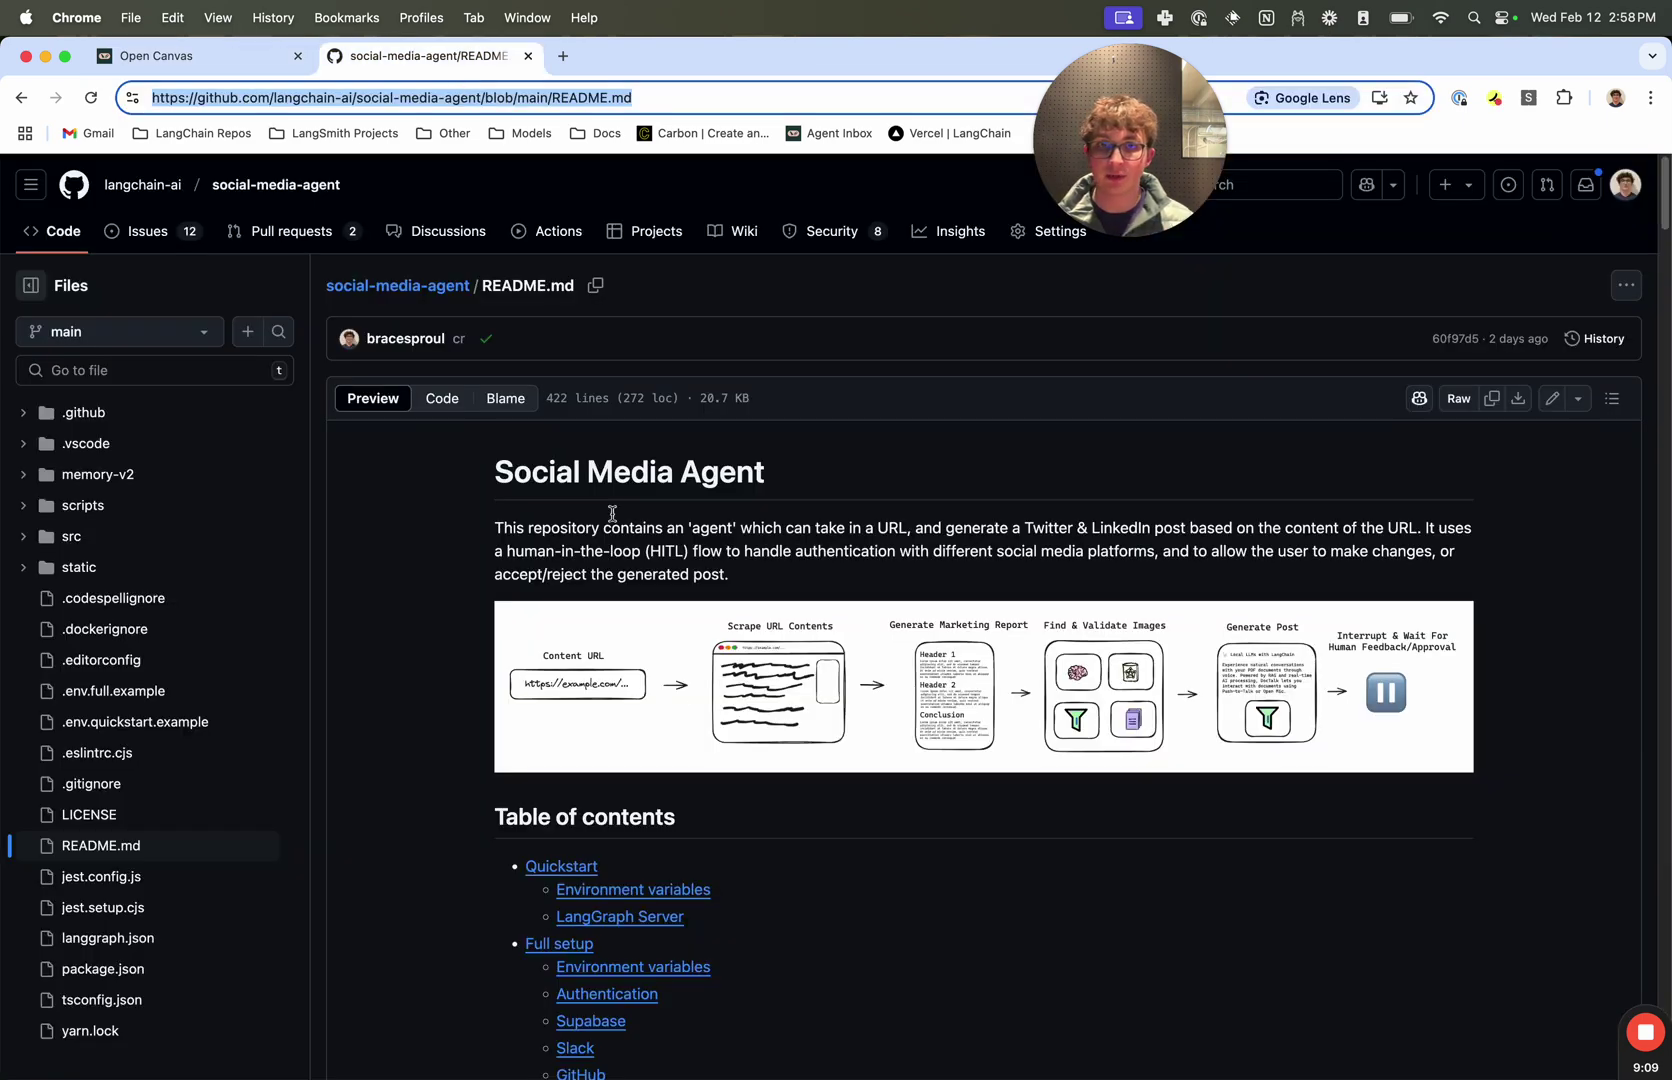
left_click(233, 72)
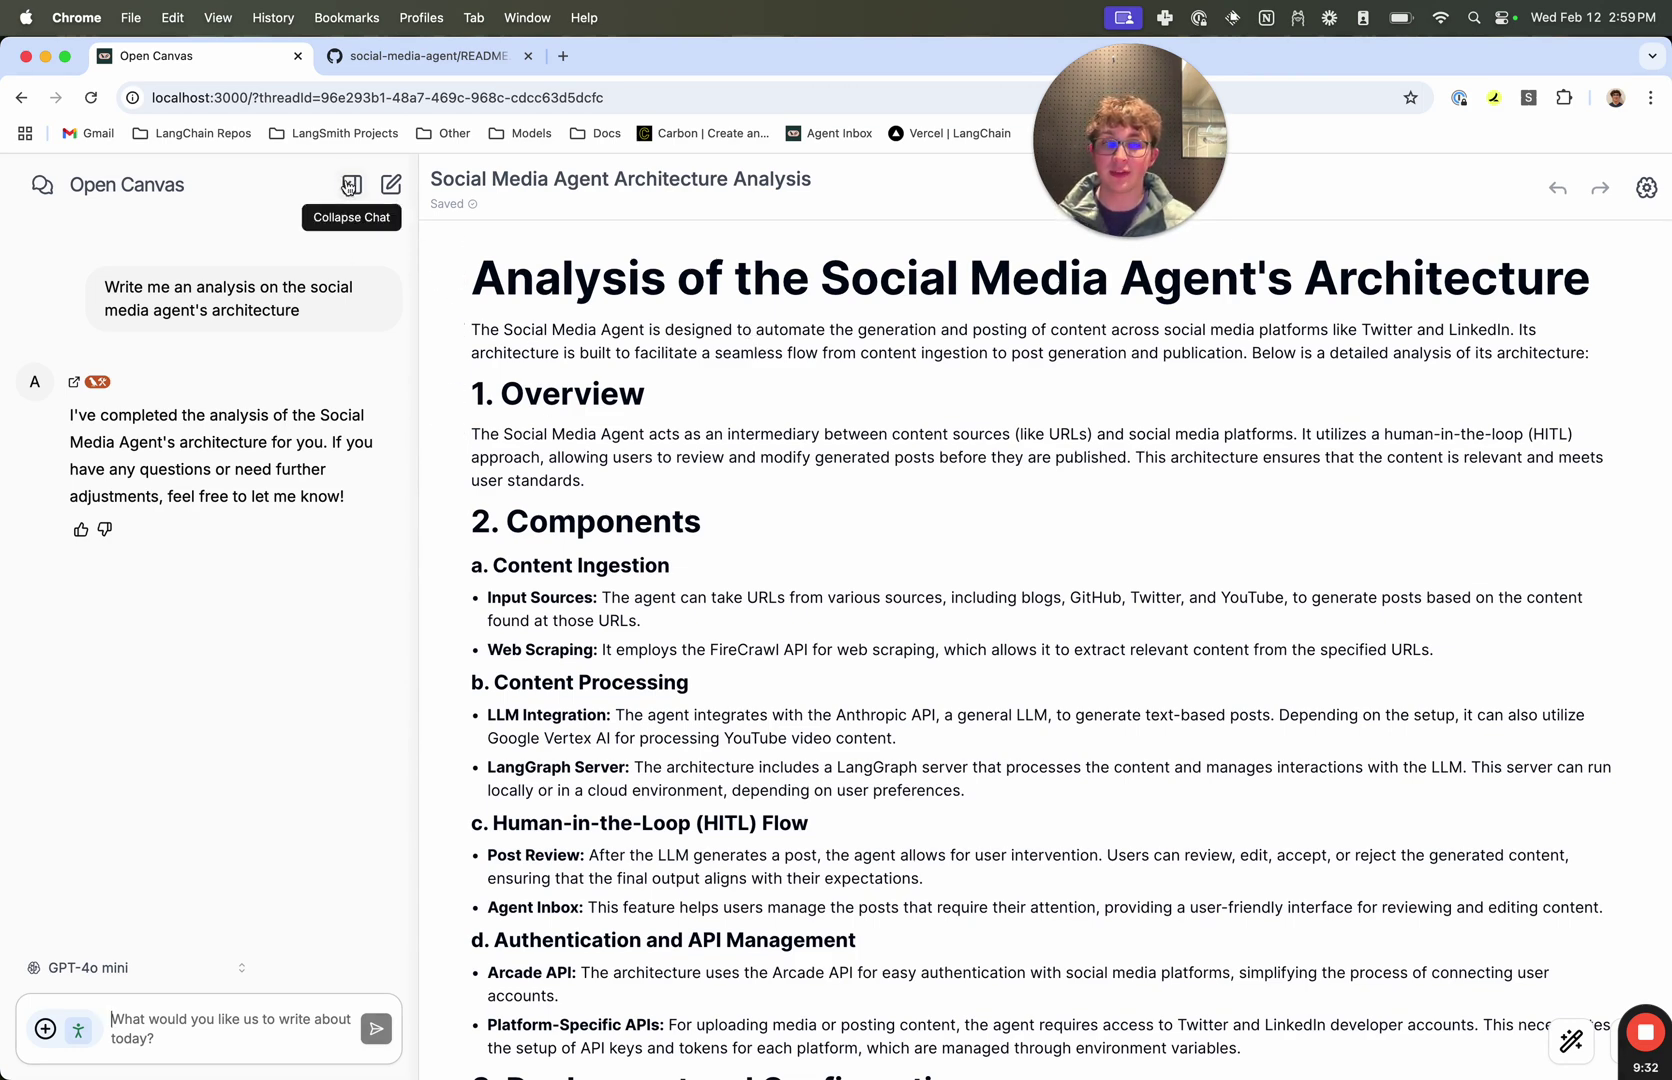
left_click(849, 400)
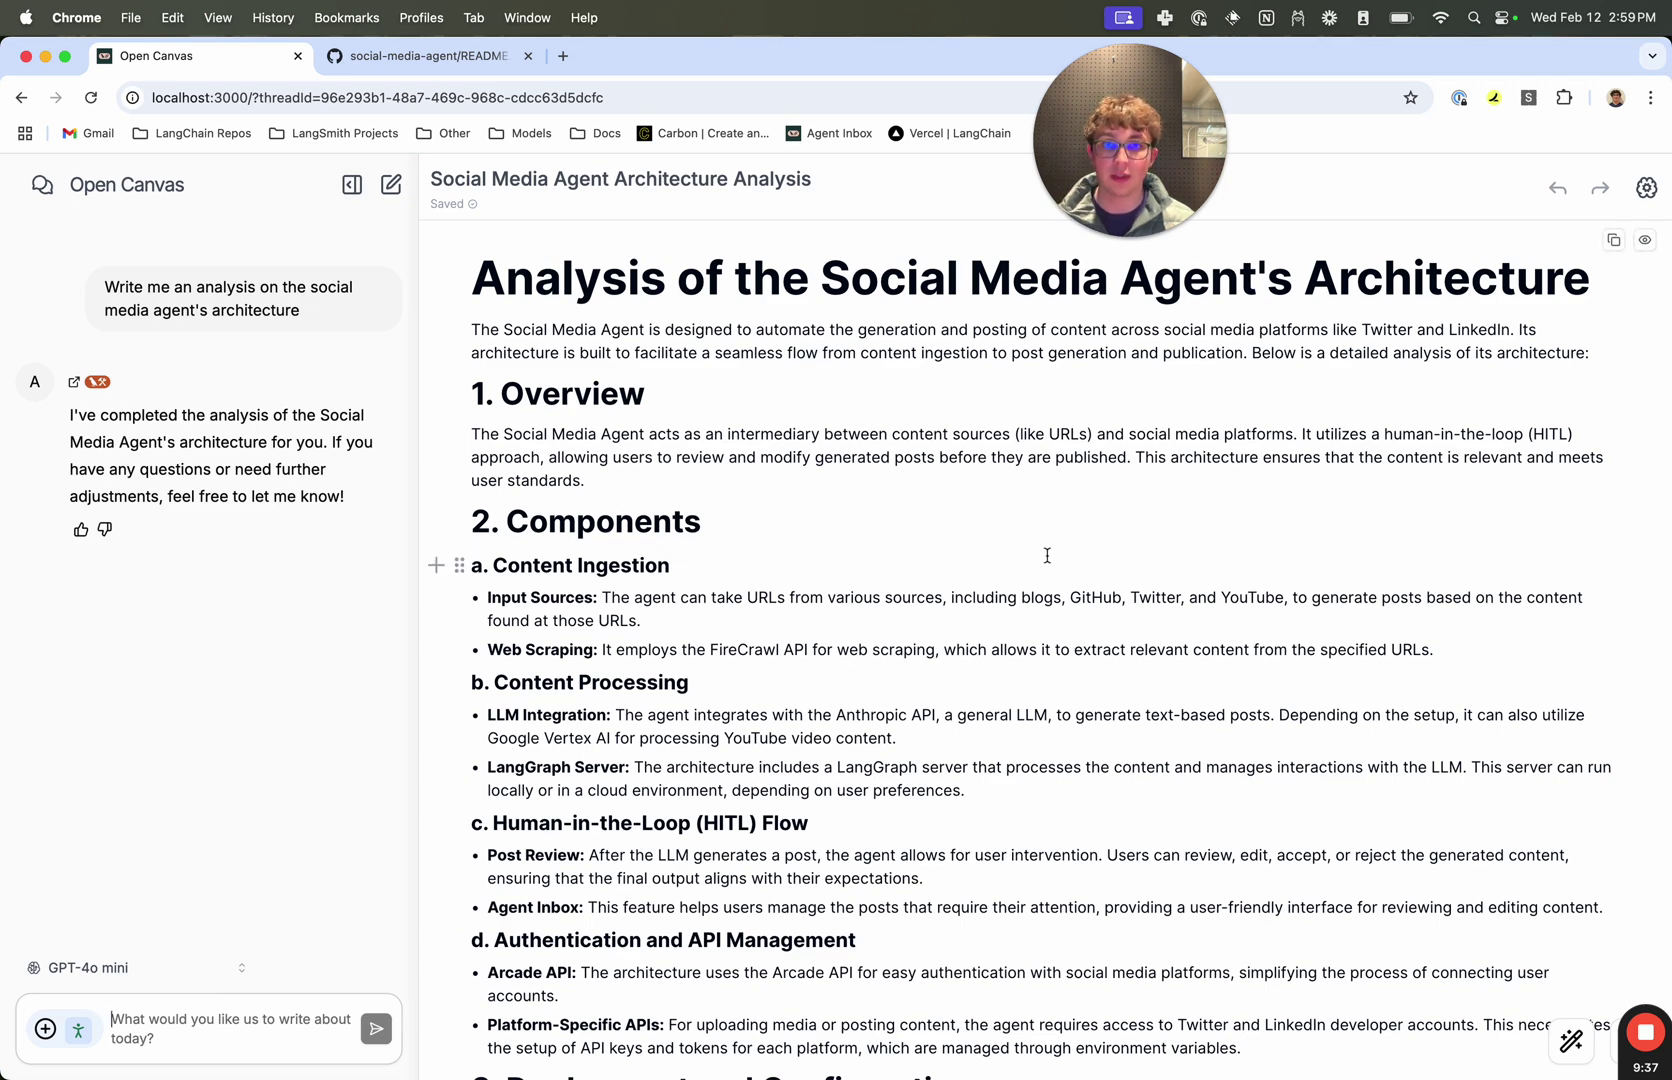
triple_click(575, 394)
left_click(675, 565)
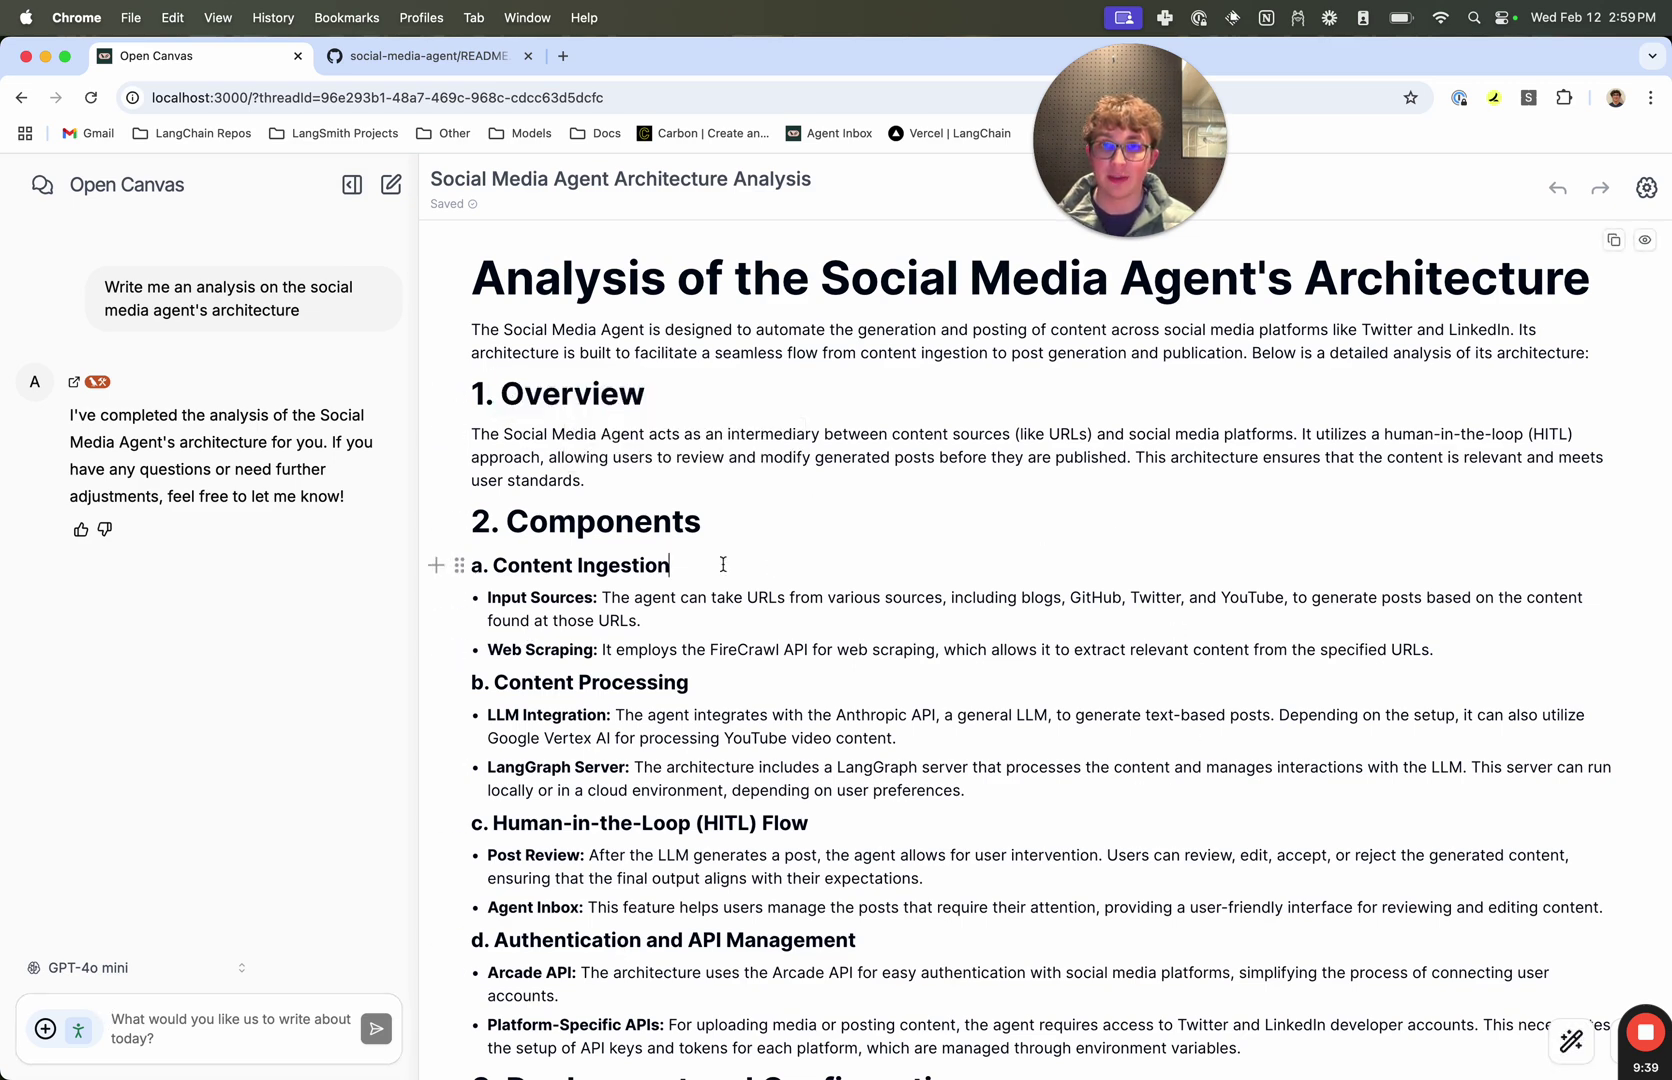
left_click(349, 183)
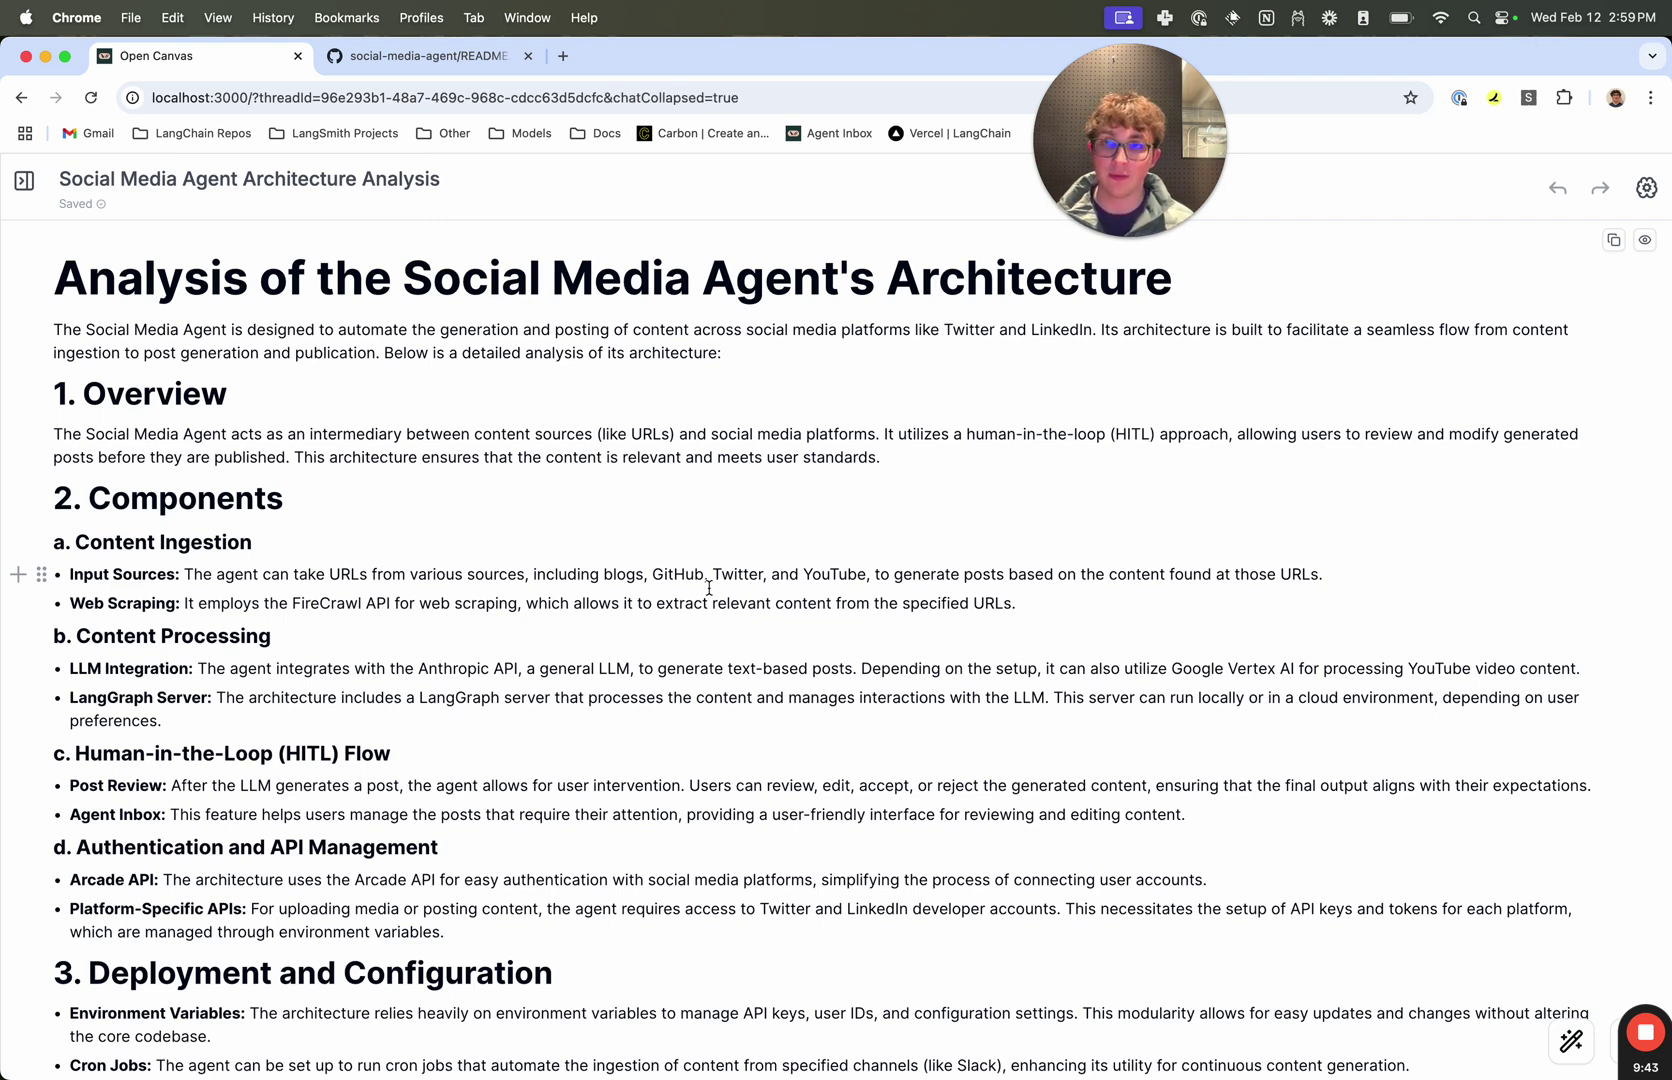
left_click(24, 179)
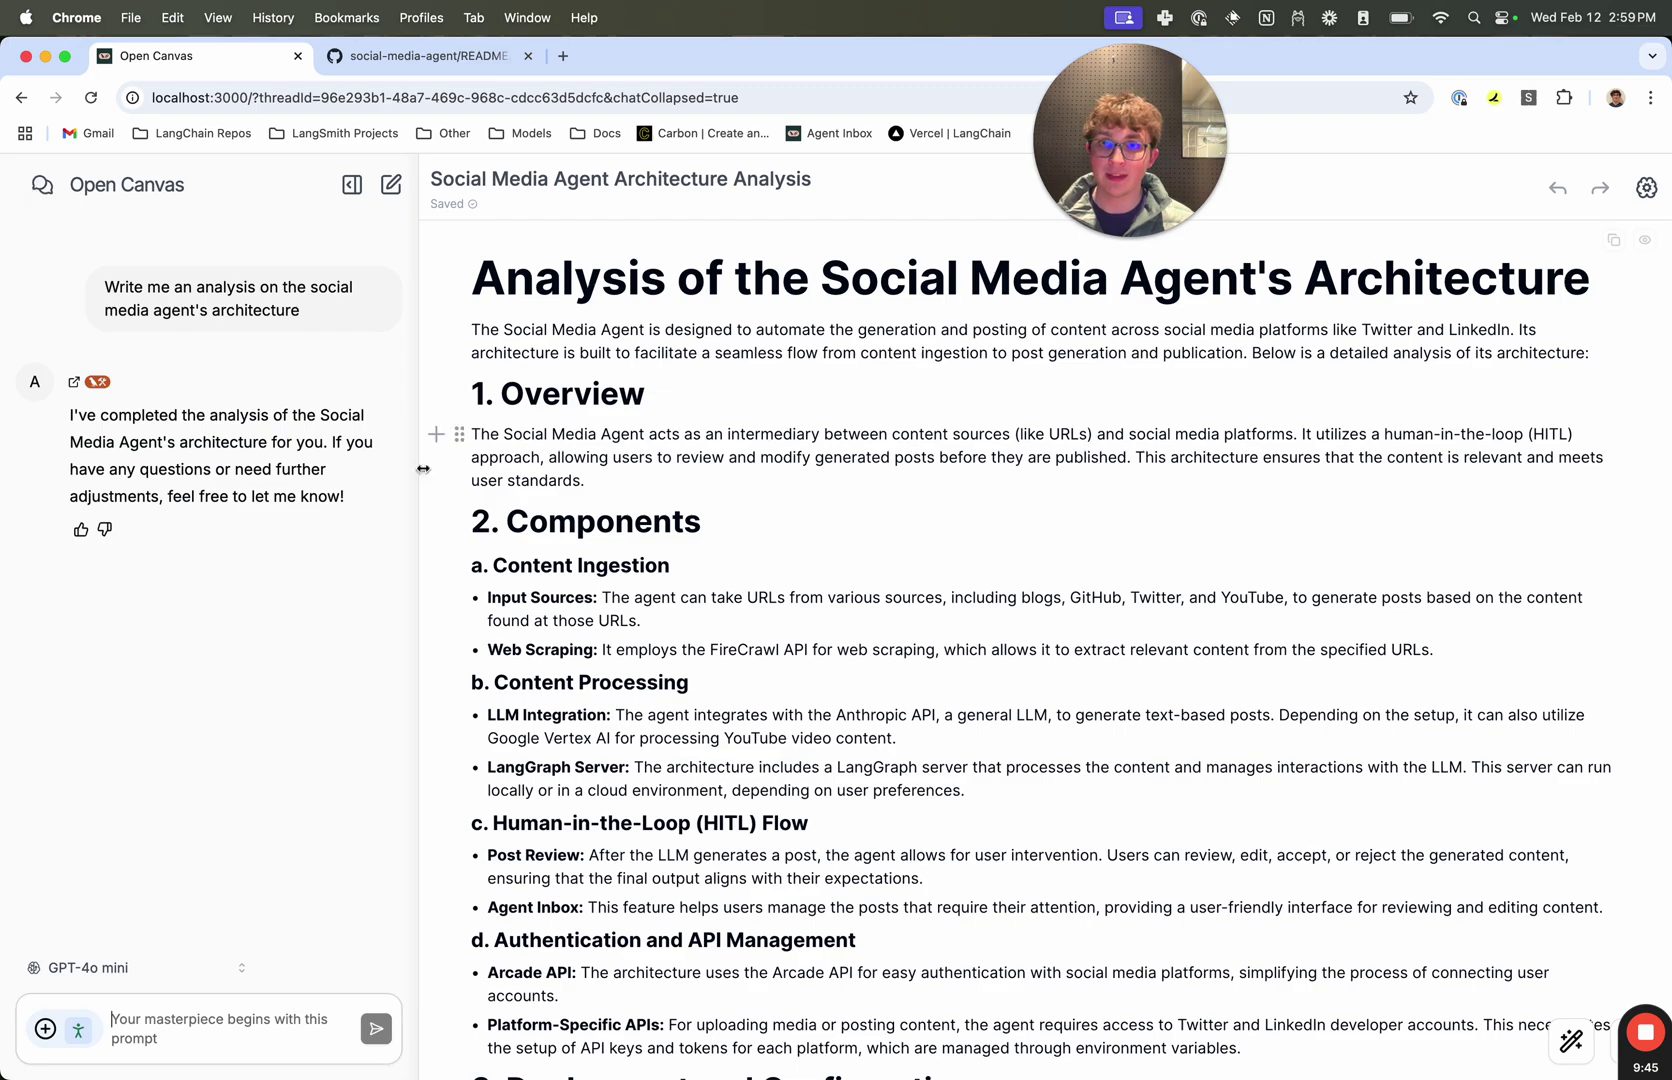
mouse_move(422, 468)
left_mouse_down()
mouse_move(281, 464)
mouse_move(406, 464)
left_mouse_up()
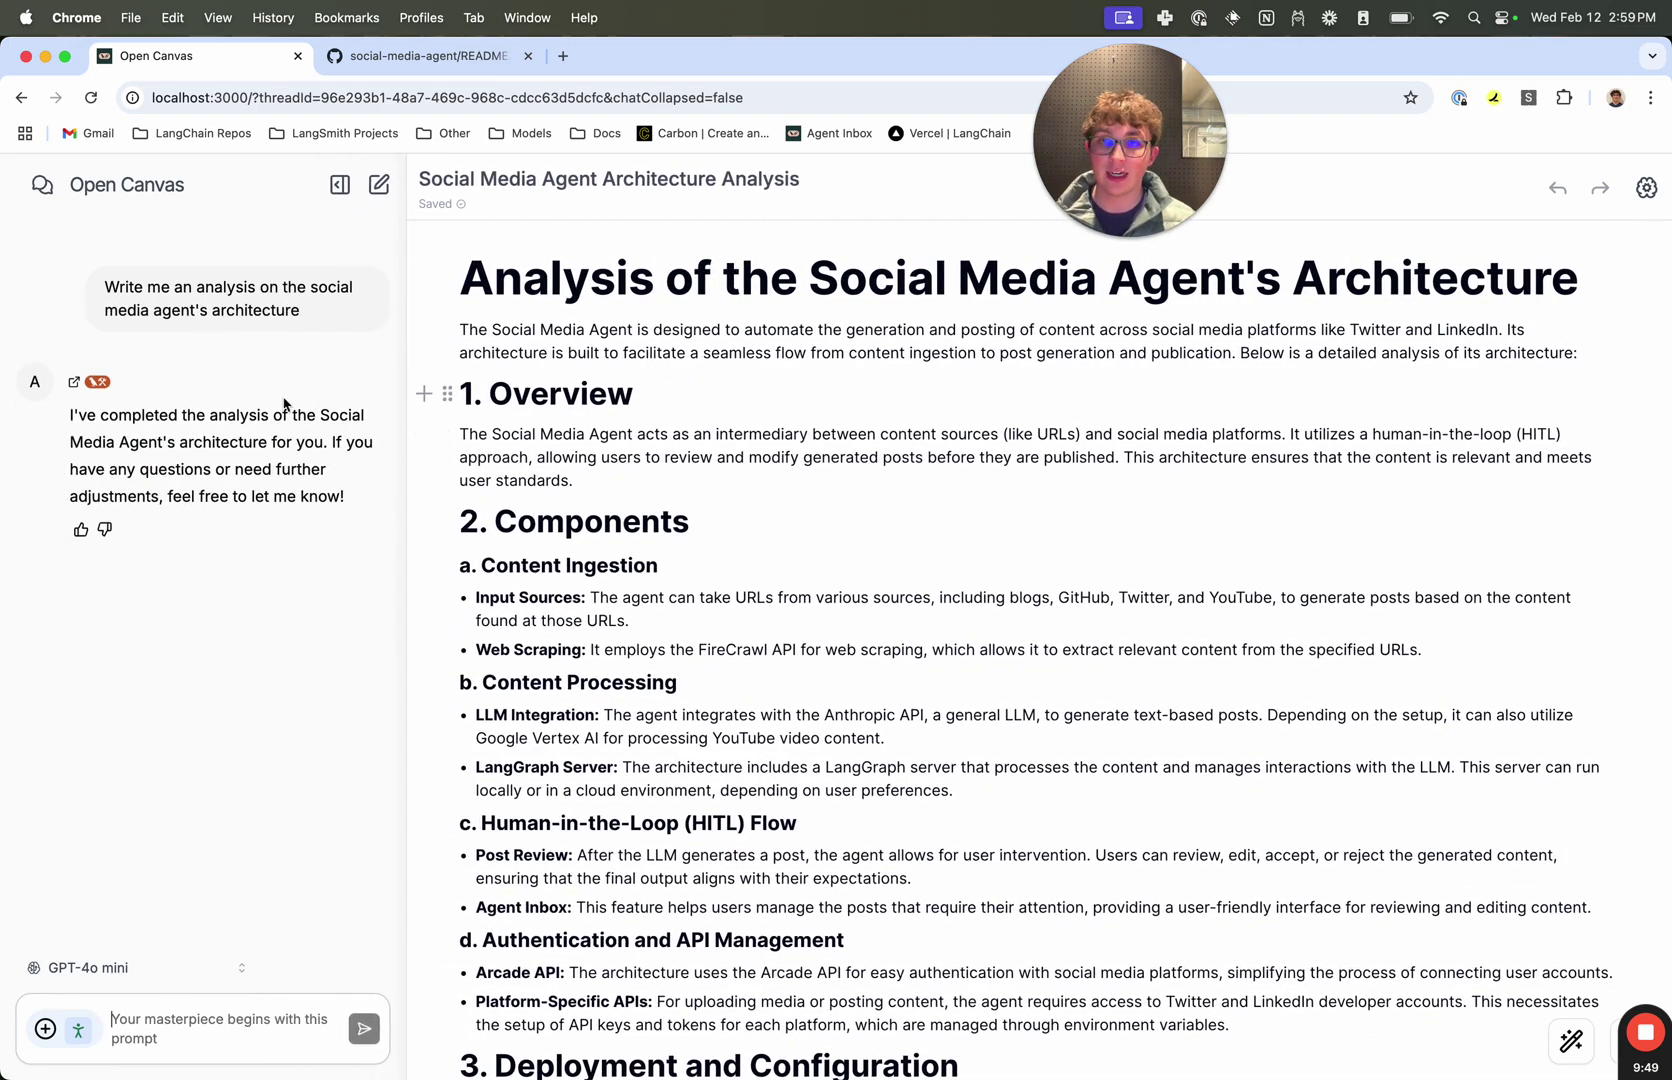
left_click_drag(406, 377, 688, 392)
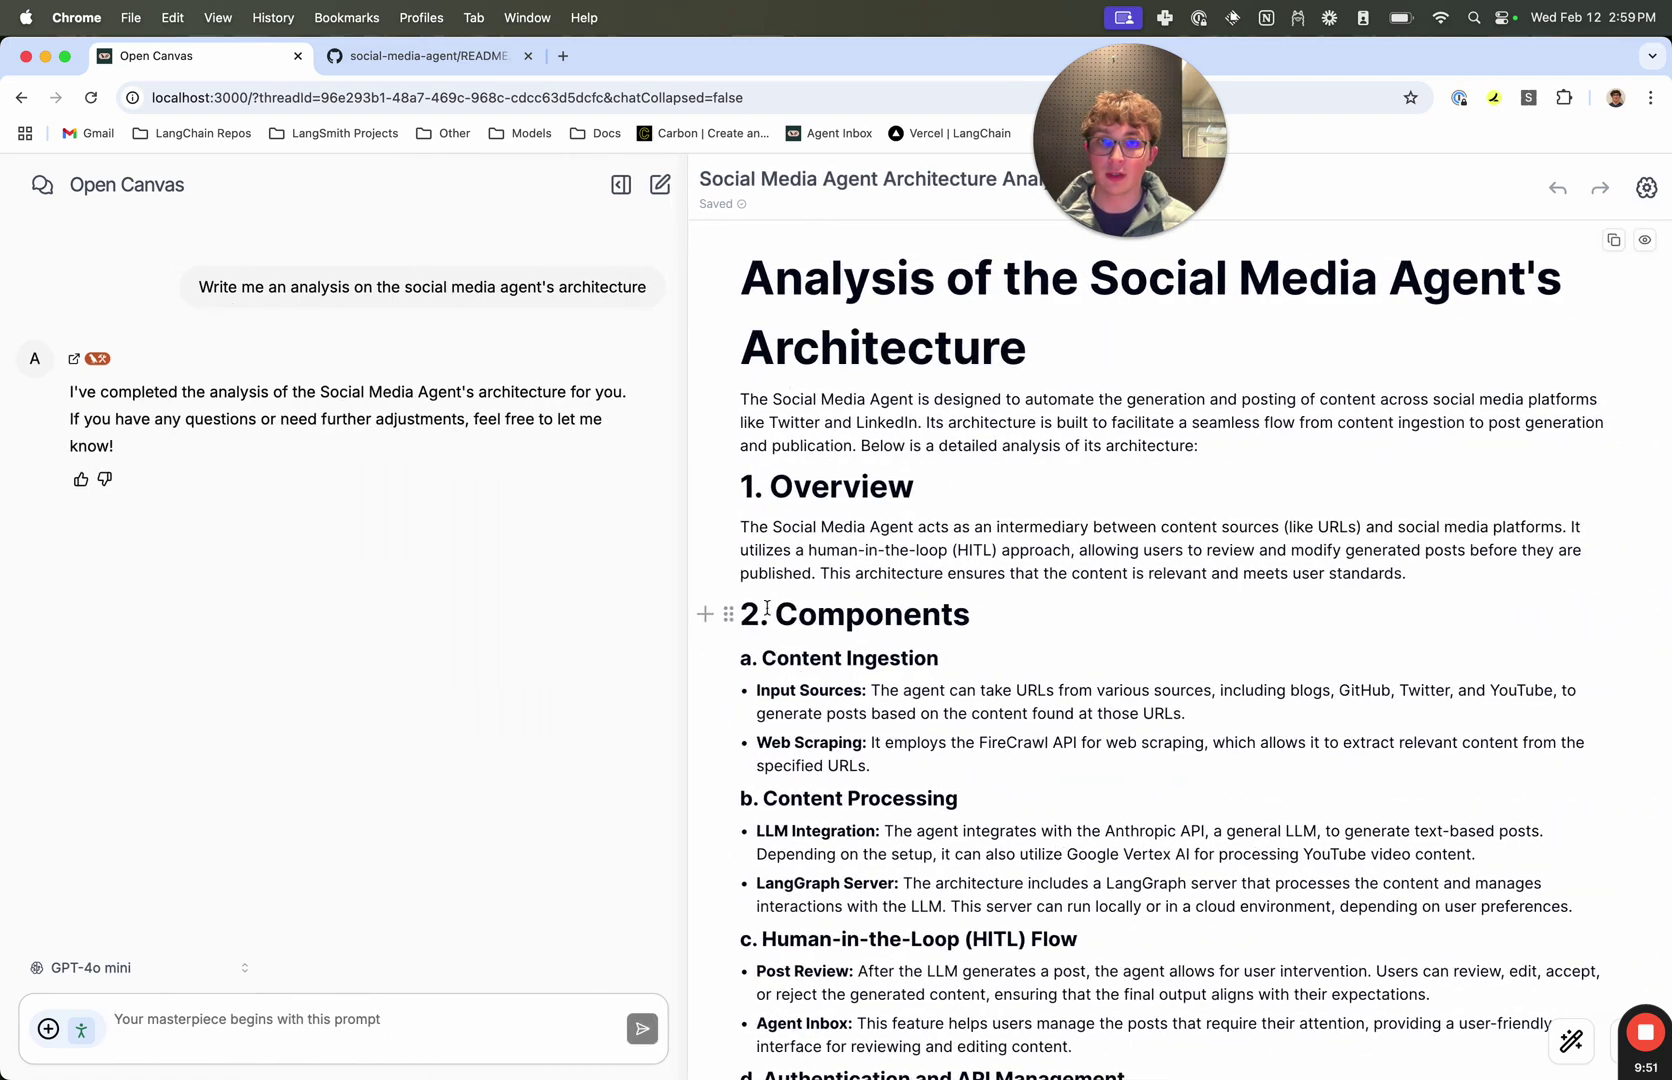
left_click_drag(688, 533, 146, 194)
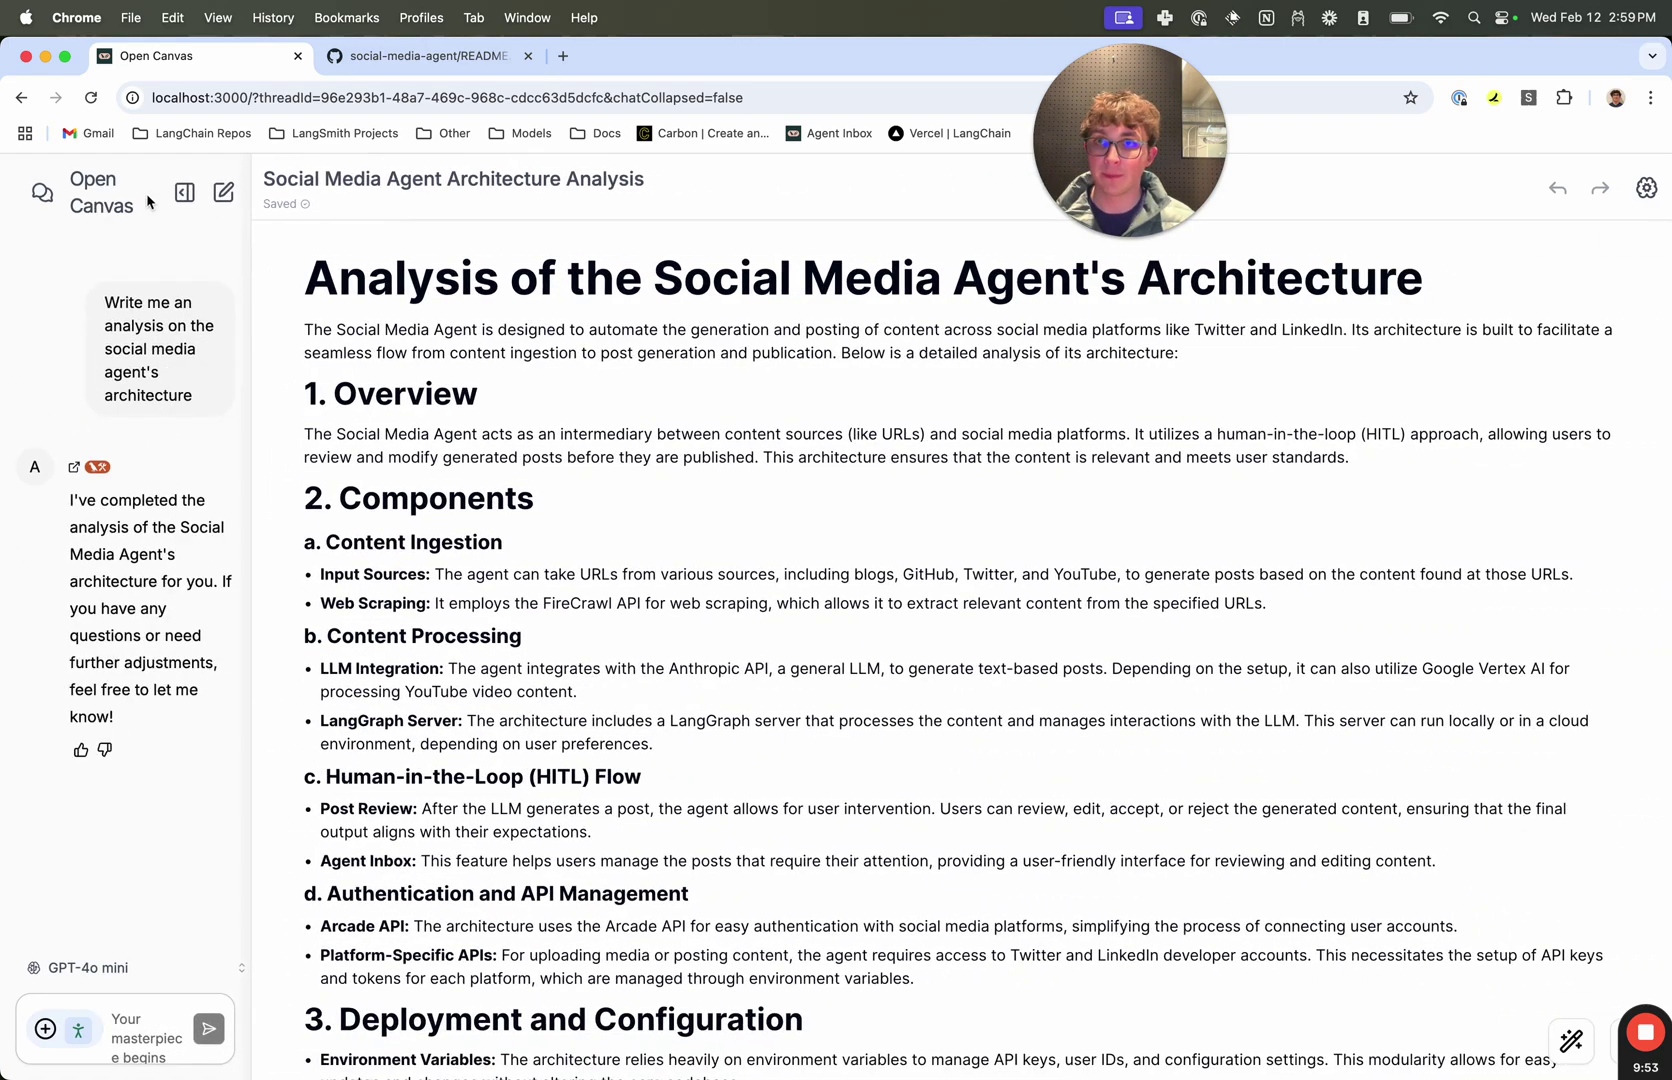
left_click(184, 192)
left_click(52, 207)
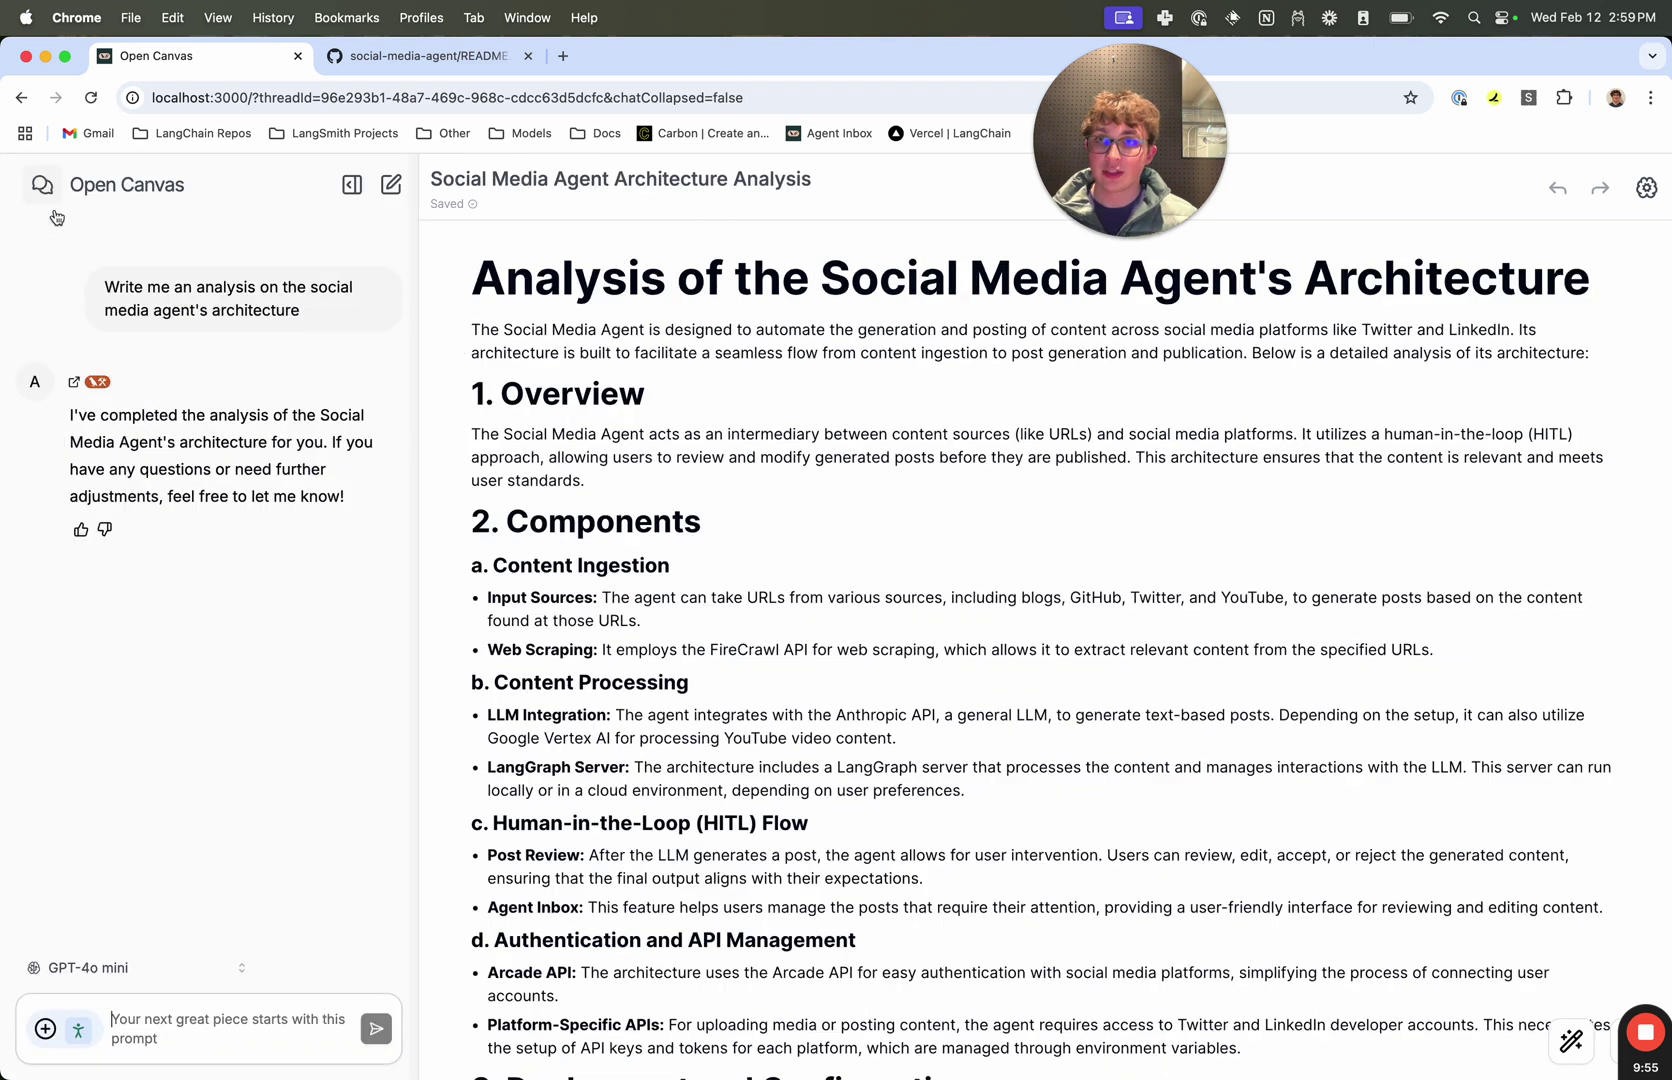
Step: Open the model selector list, with GPT-4o mini still selected
left_click(146, 968)
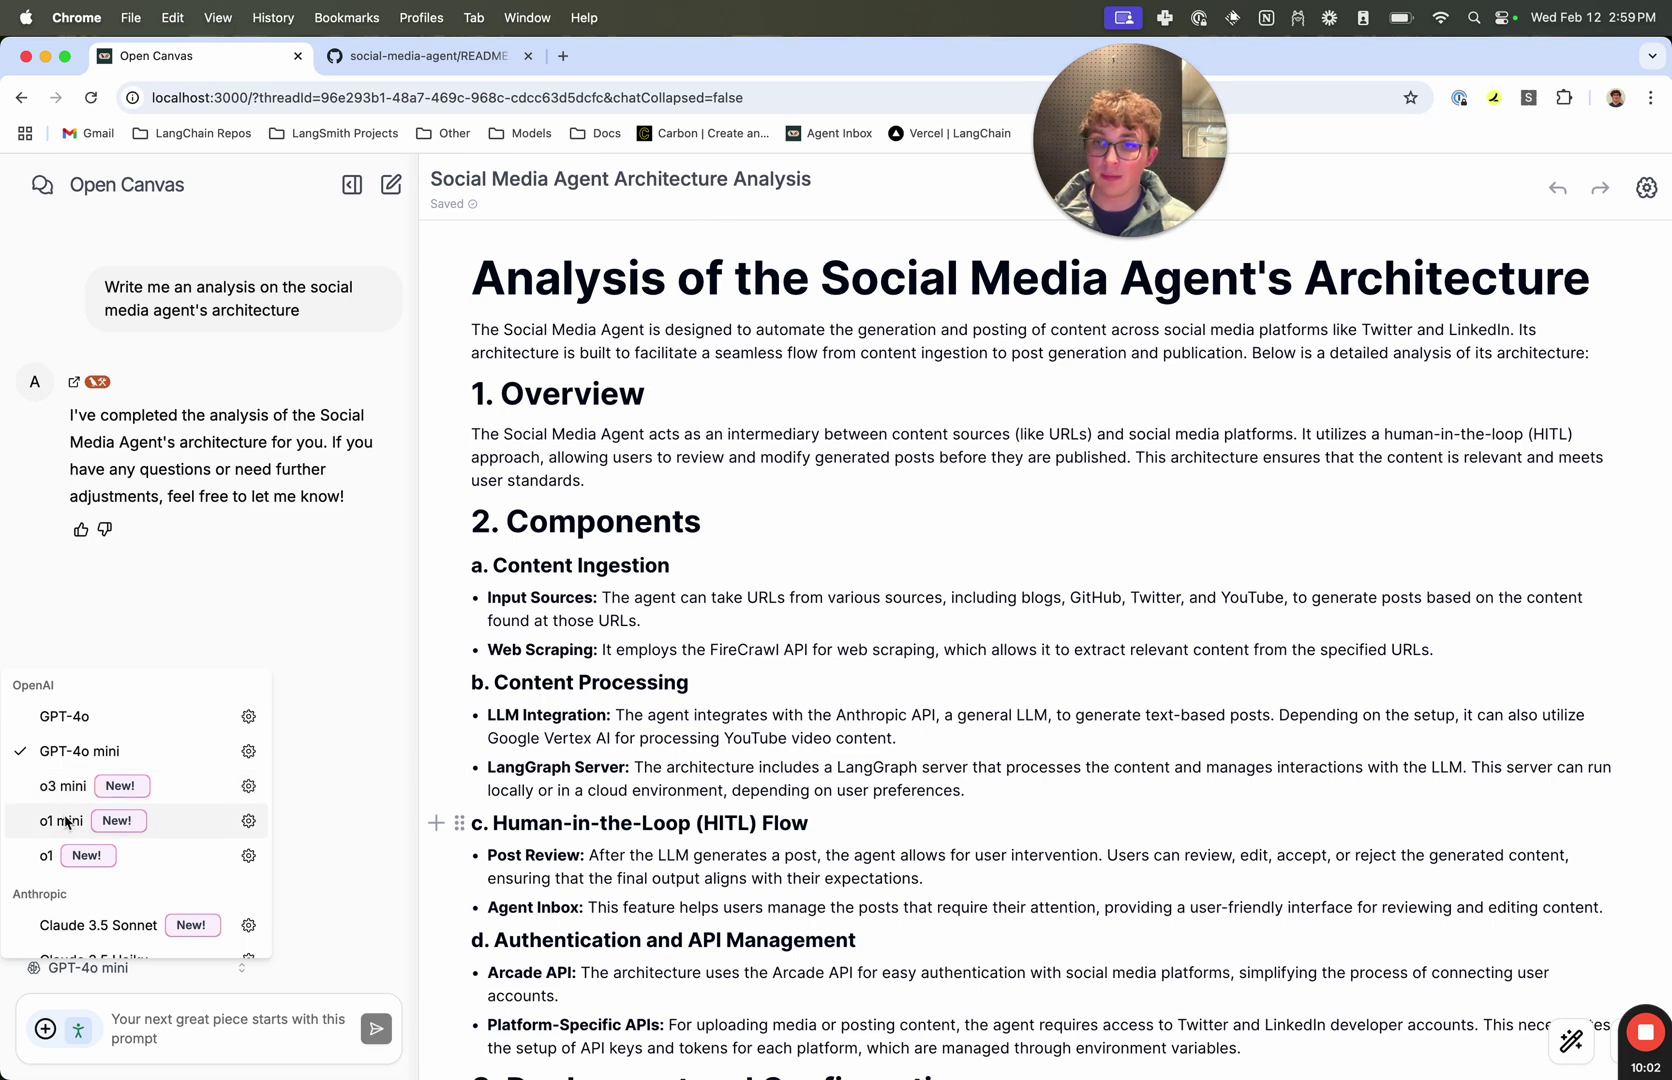
scroll(68, 824, "down", 5)
scroll(65, 824, "down", 3)
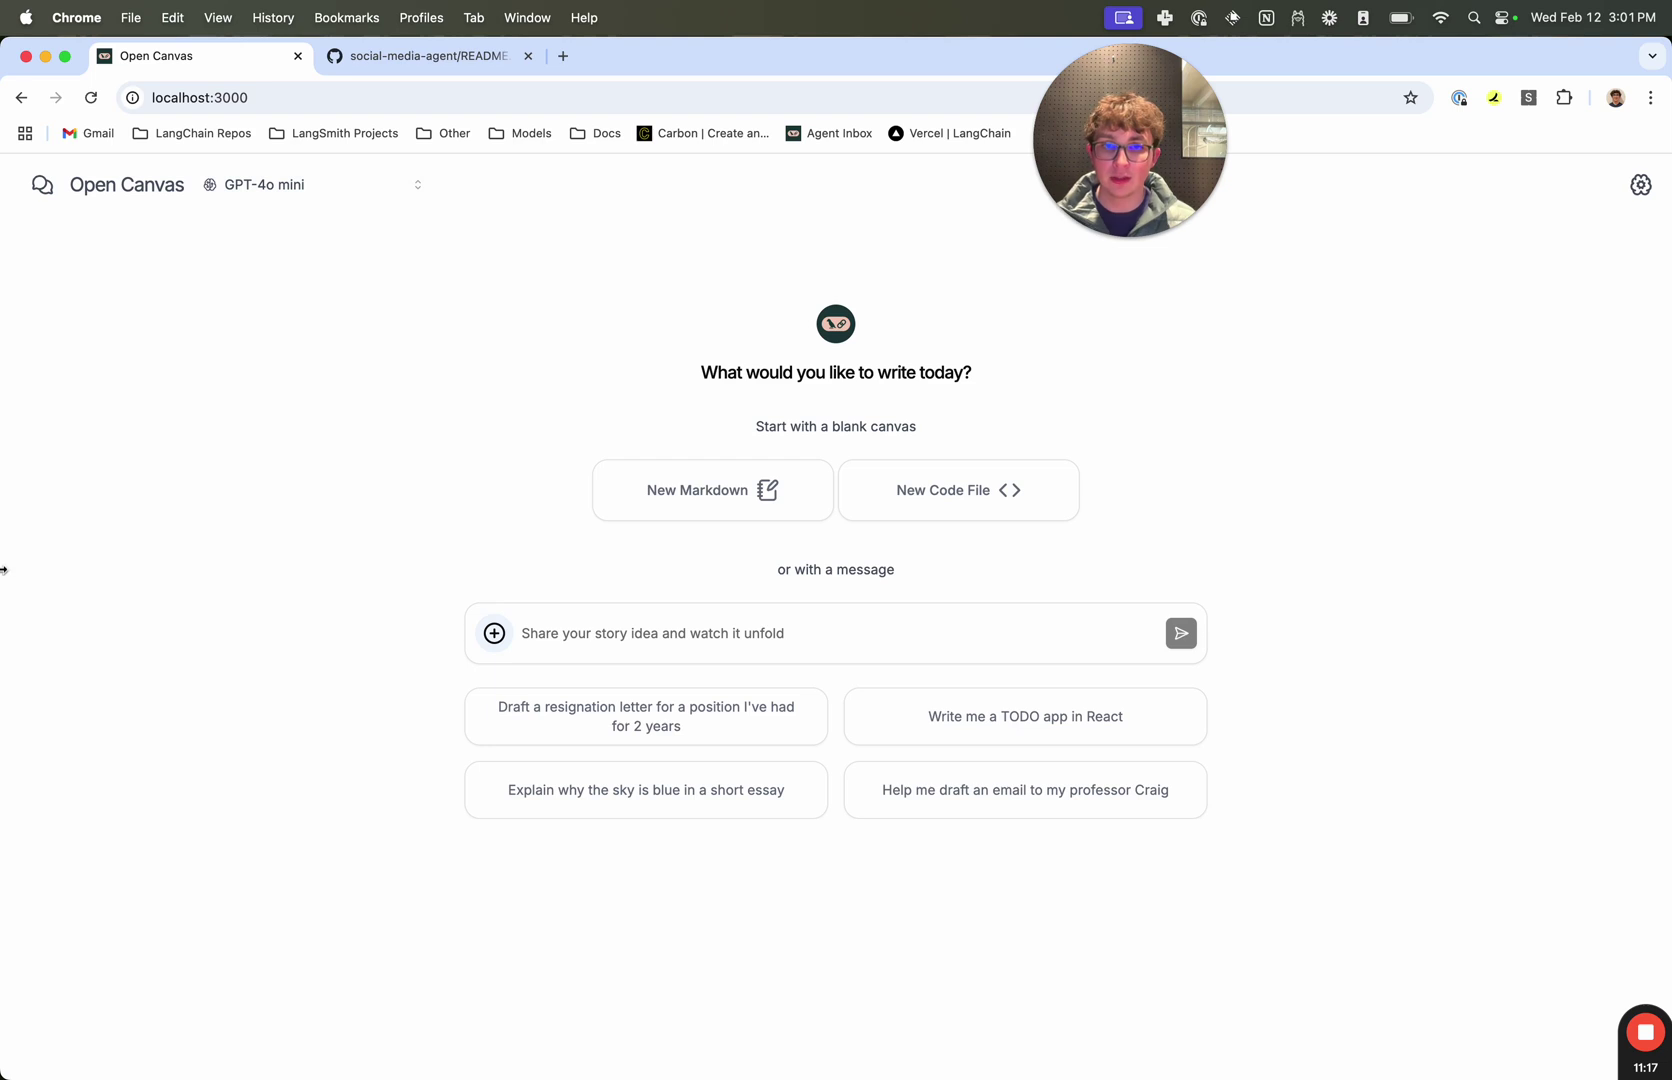
Step: Generate the suggested resignation letter, then have DeepSeek R1 rewrite it more humanly
left_click(528, 726)
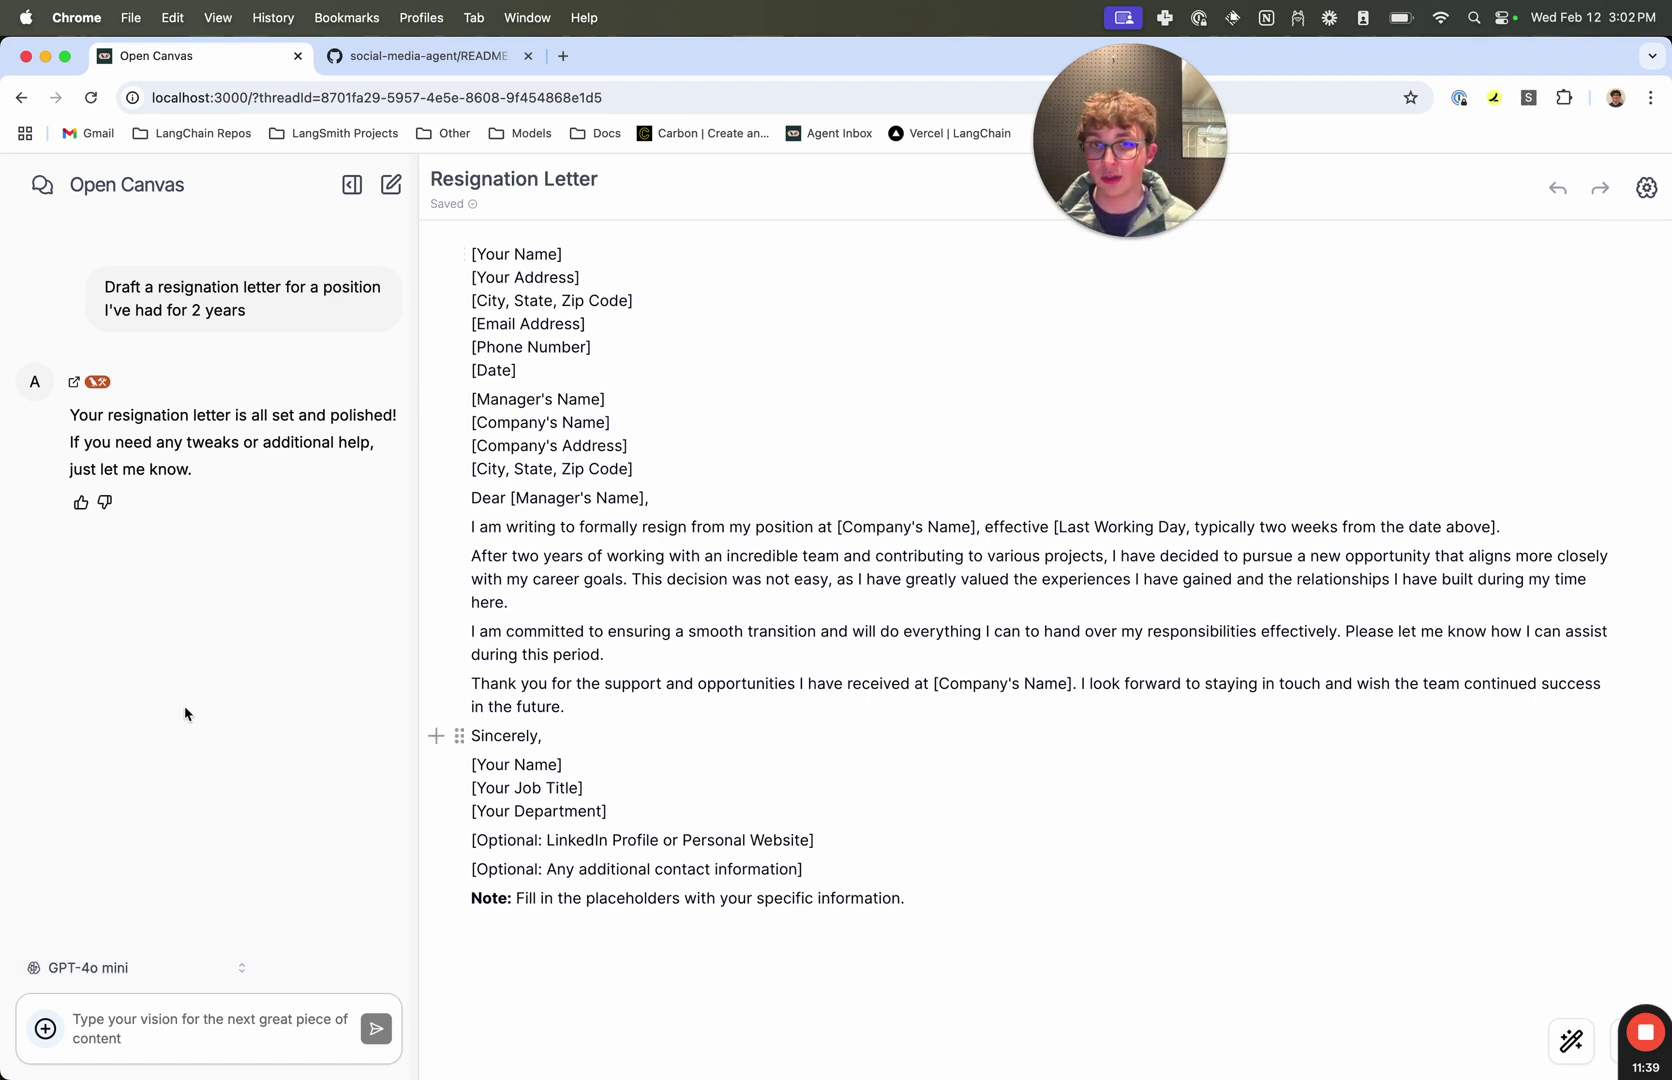
left_click(131, 968)
scroll(146, 880, "down", 5)
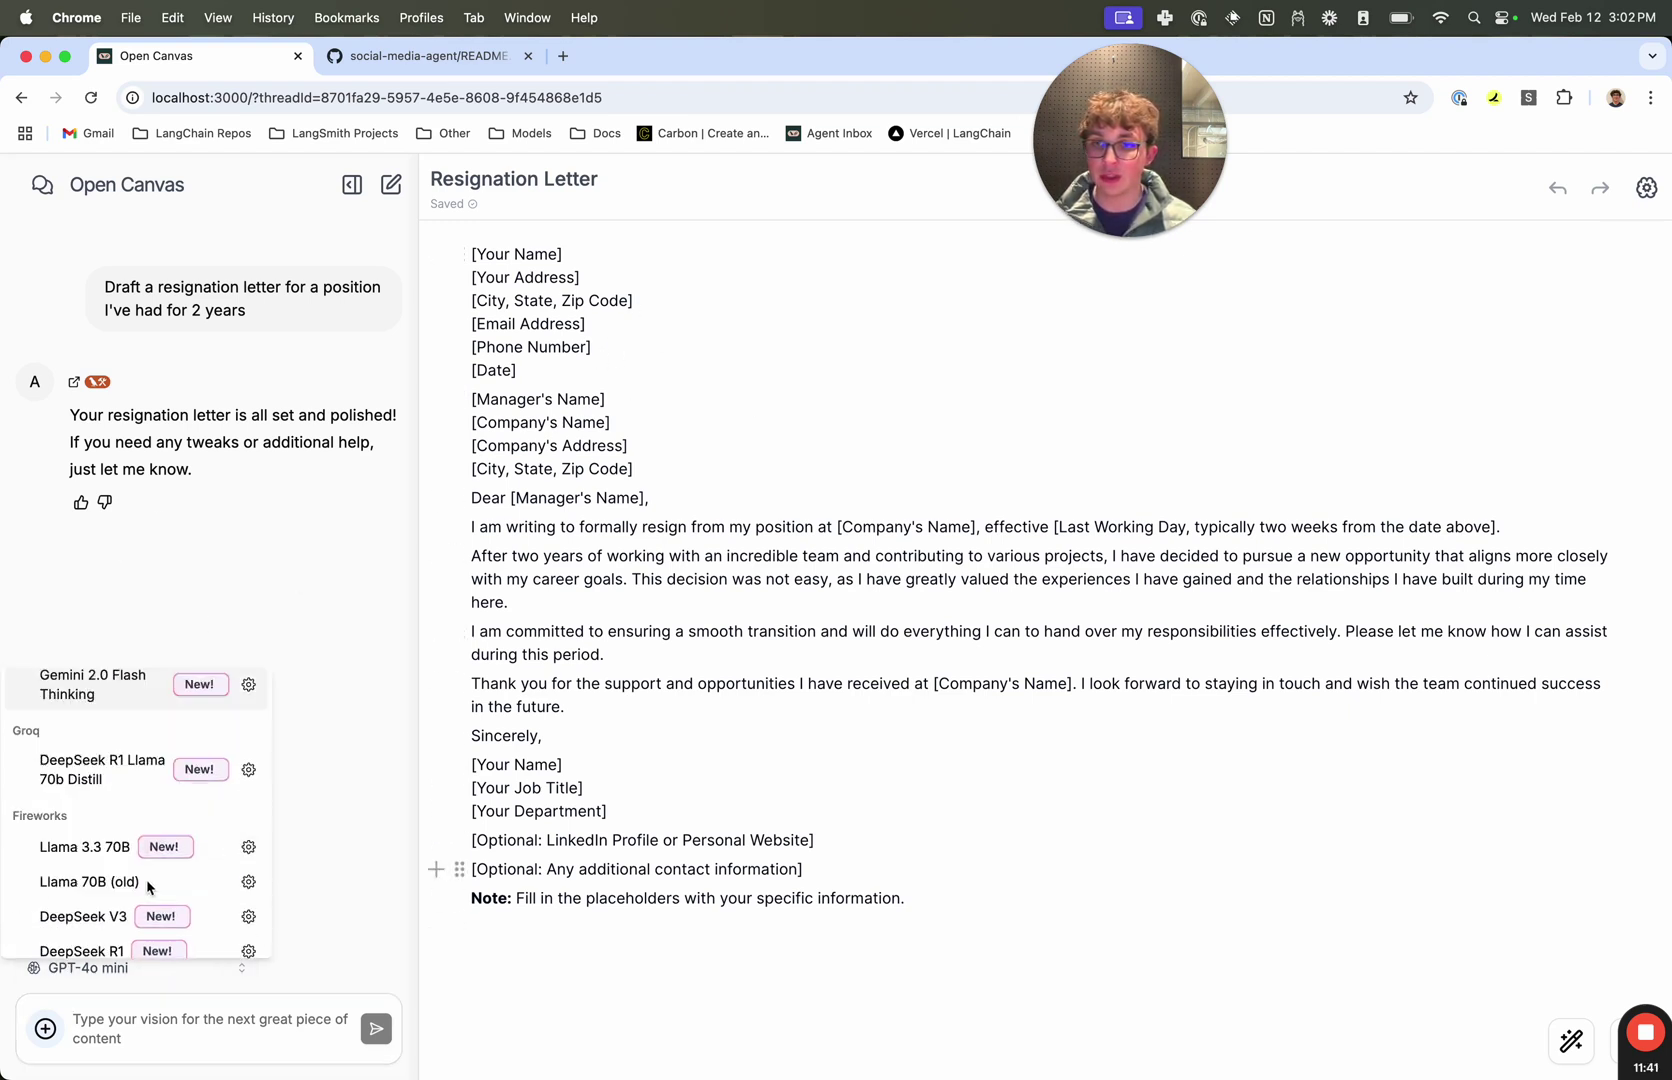
scroll(146, 880, "down", 2)
left_click(111, 851)
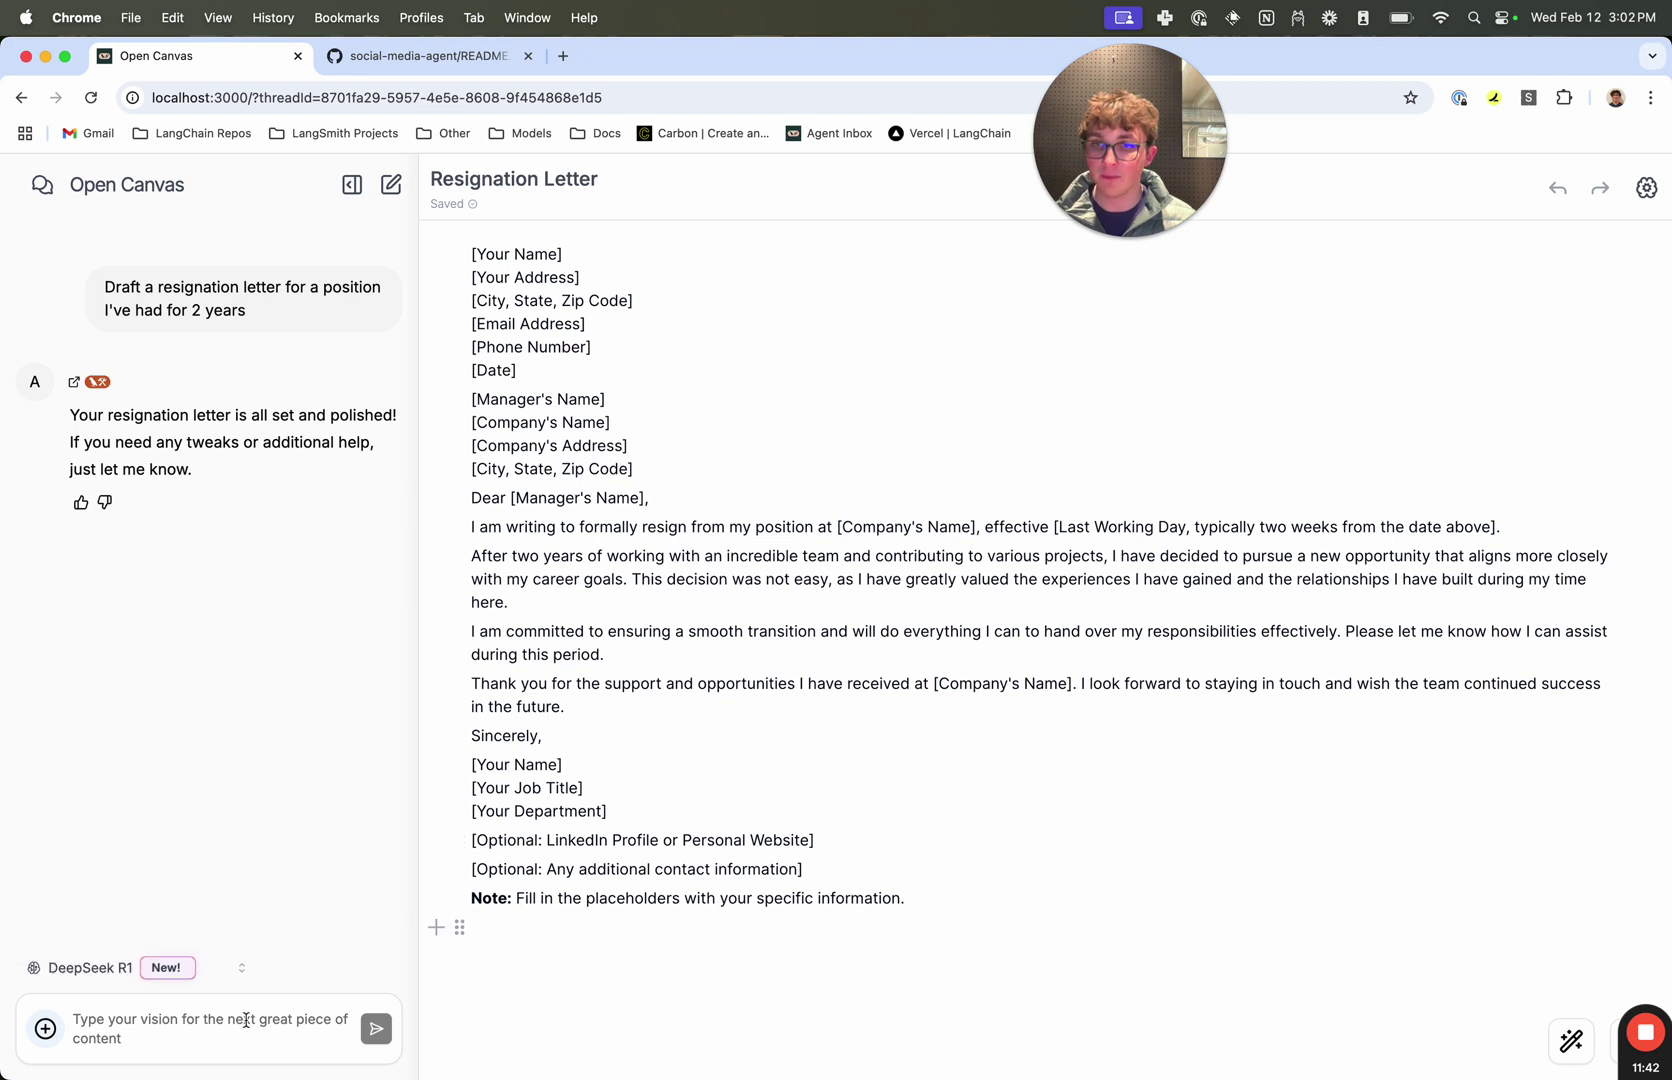
left_click(153, 1038)
type("Please update this email to sound more human")
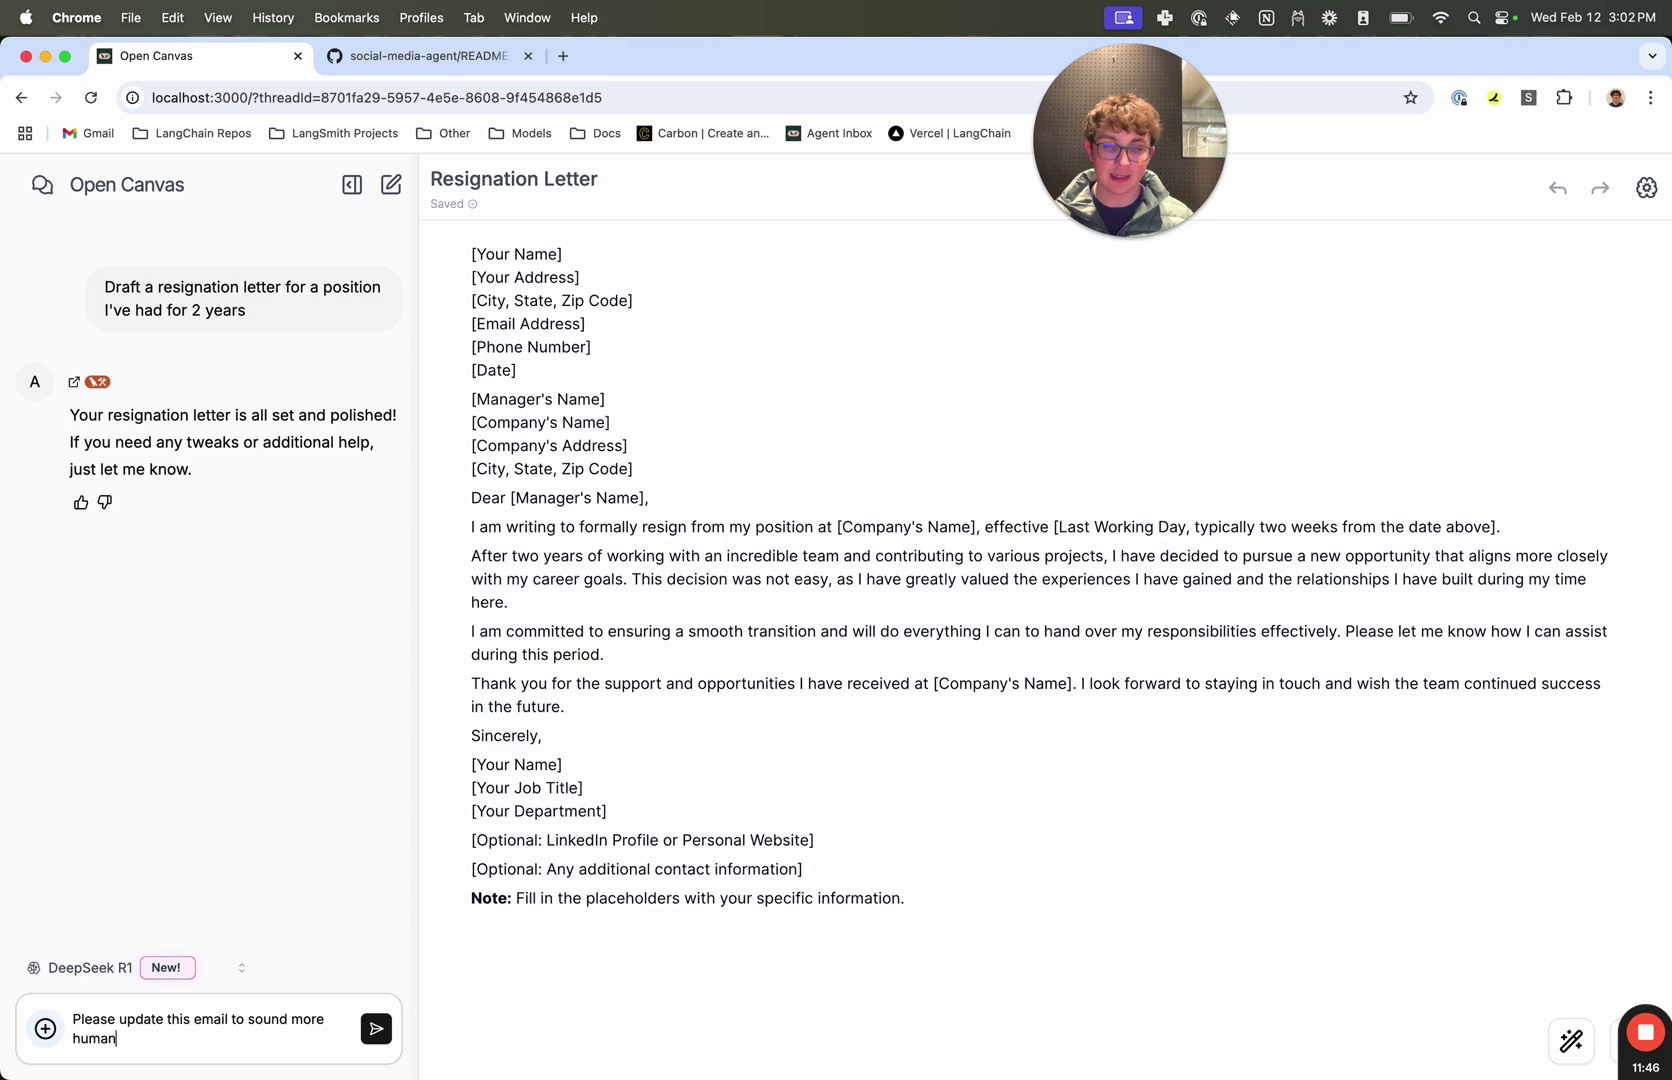
key("Return")
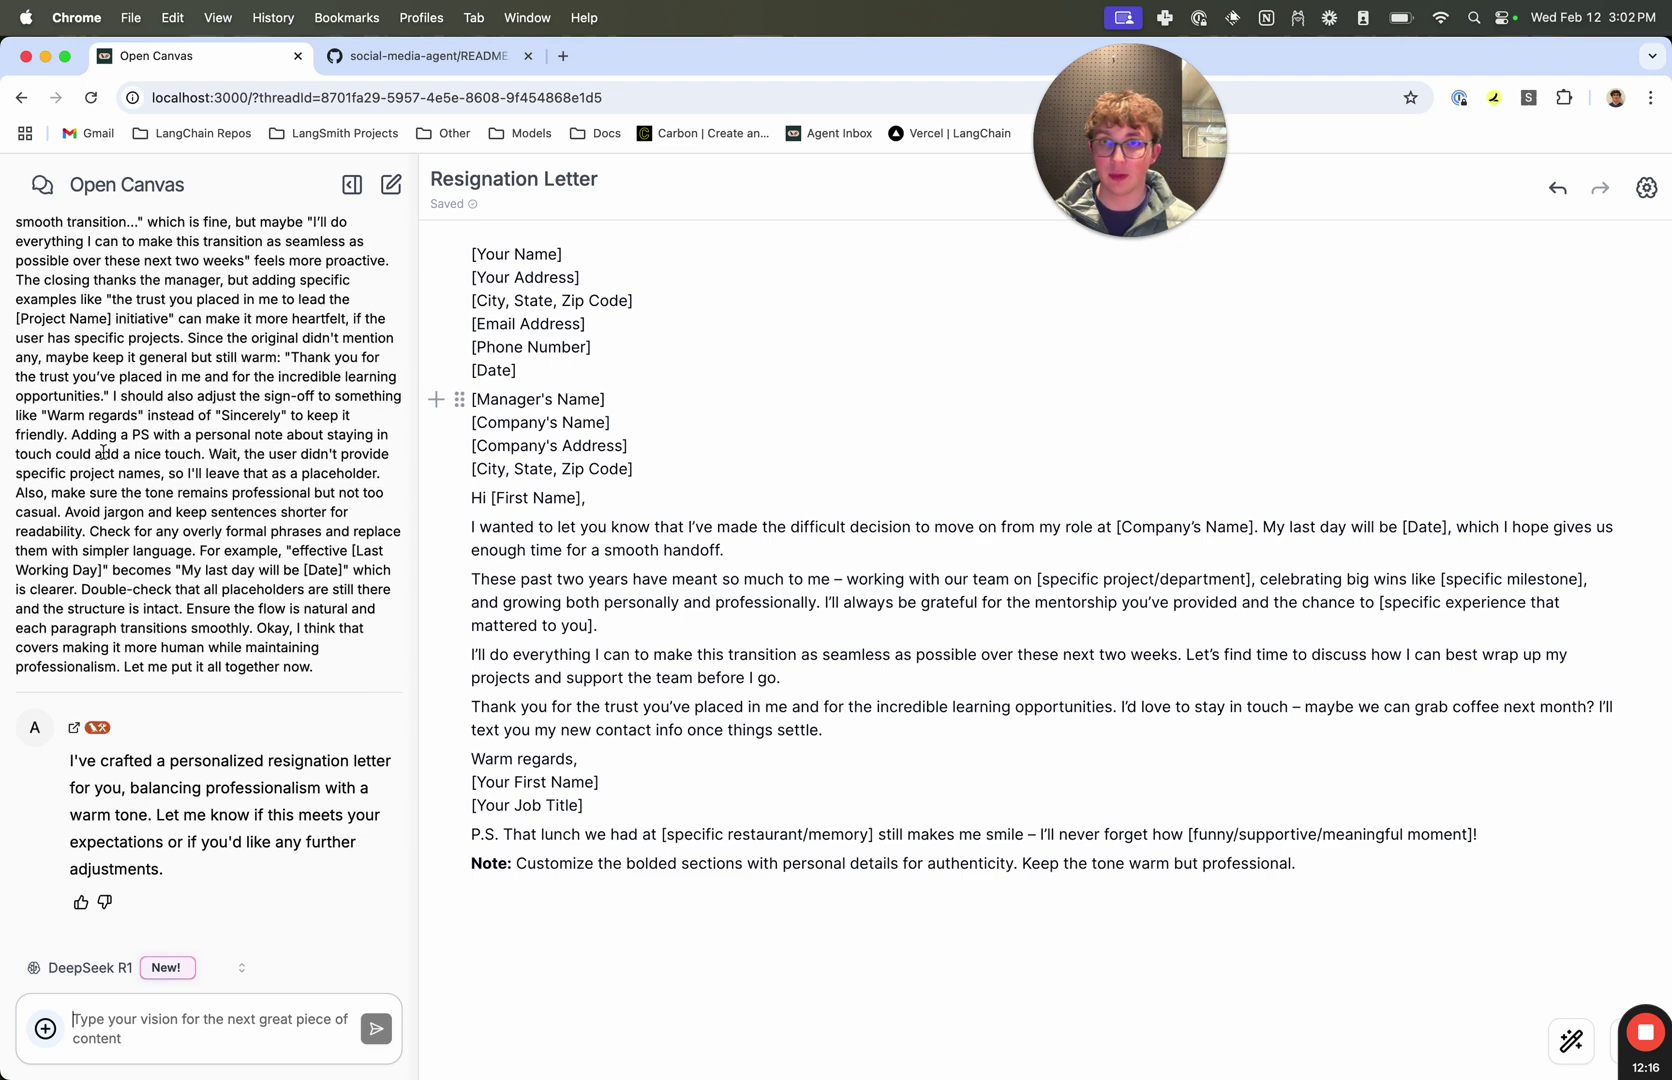
Step: Start a blank canvas and raise GPT-4o's max tokens to 16384
left_click(384, 196)
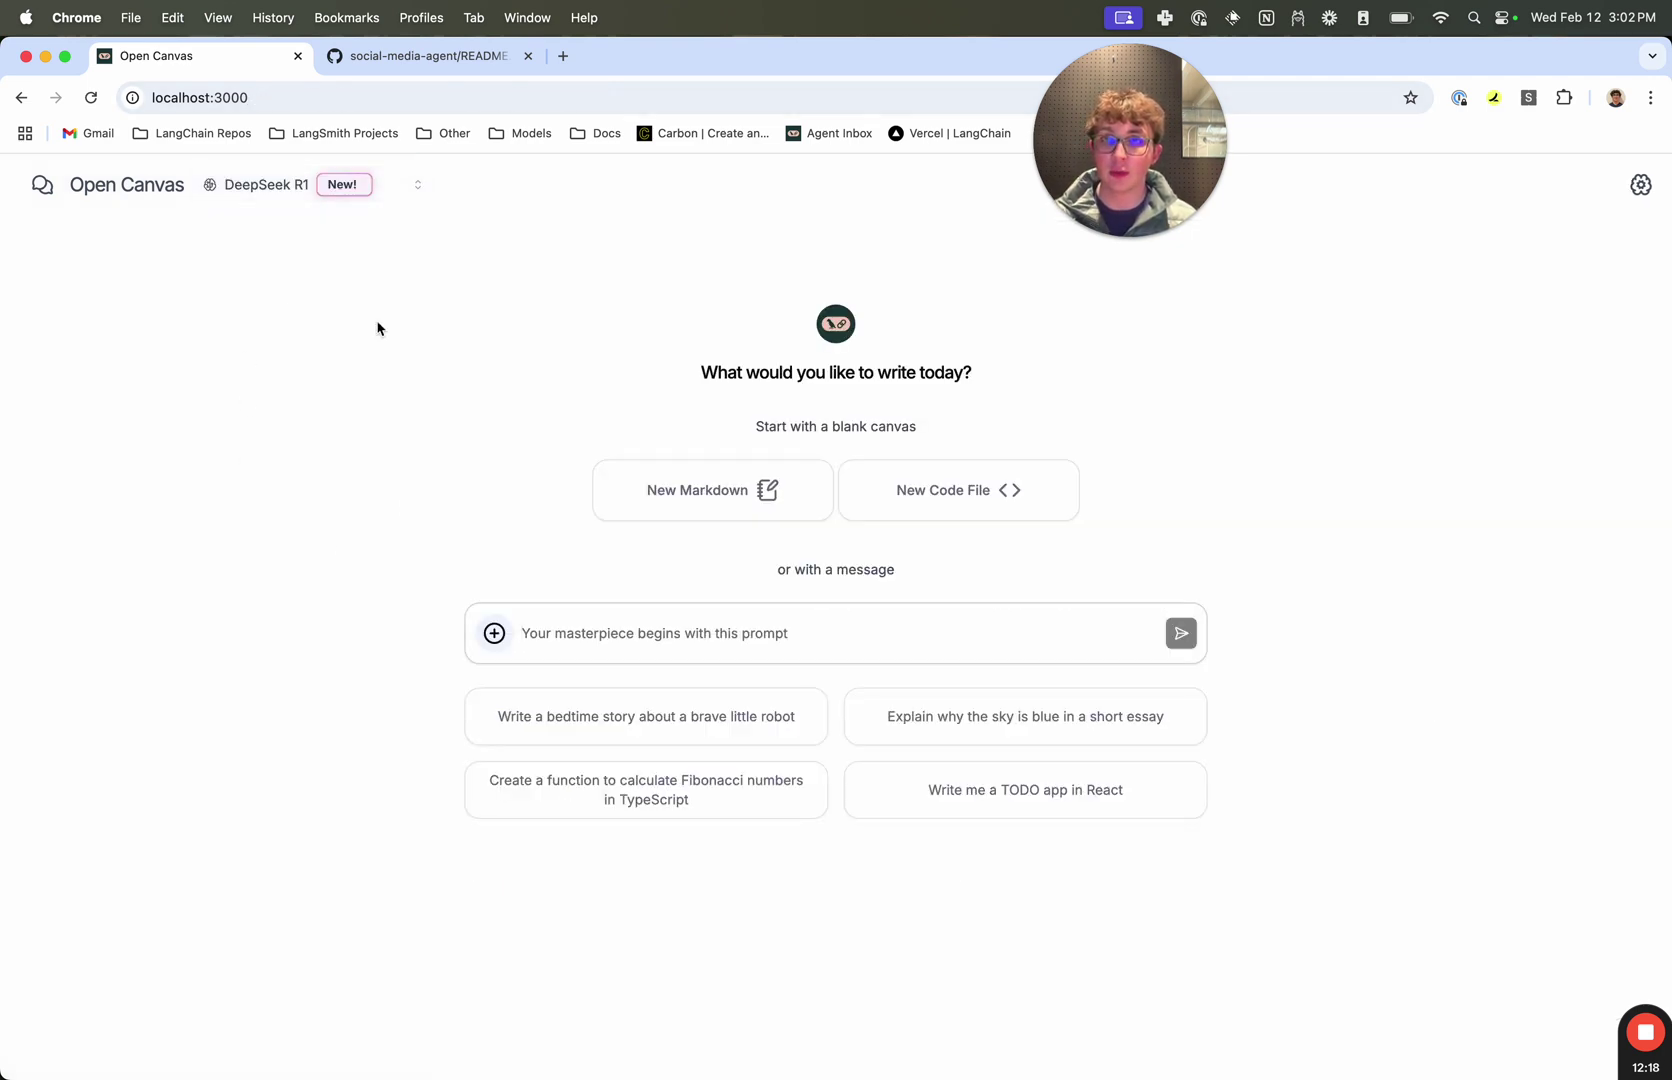
left_click(289, 191)
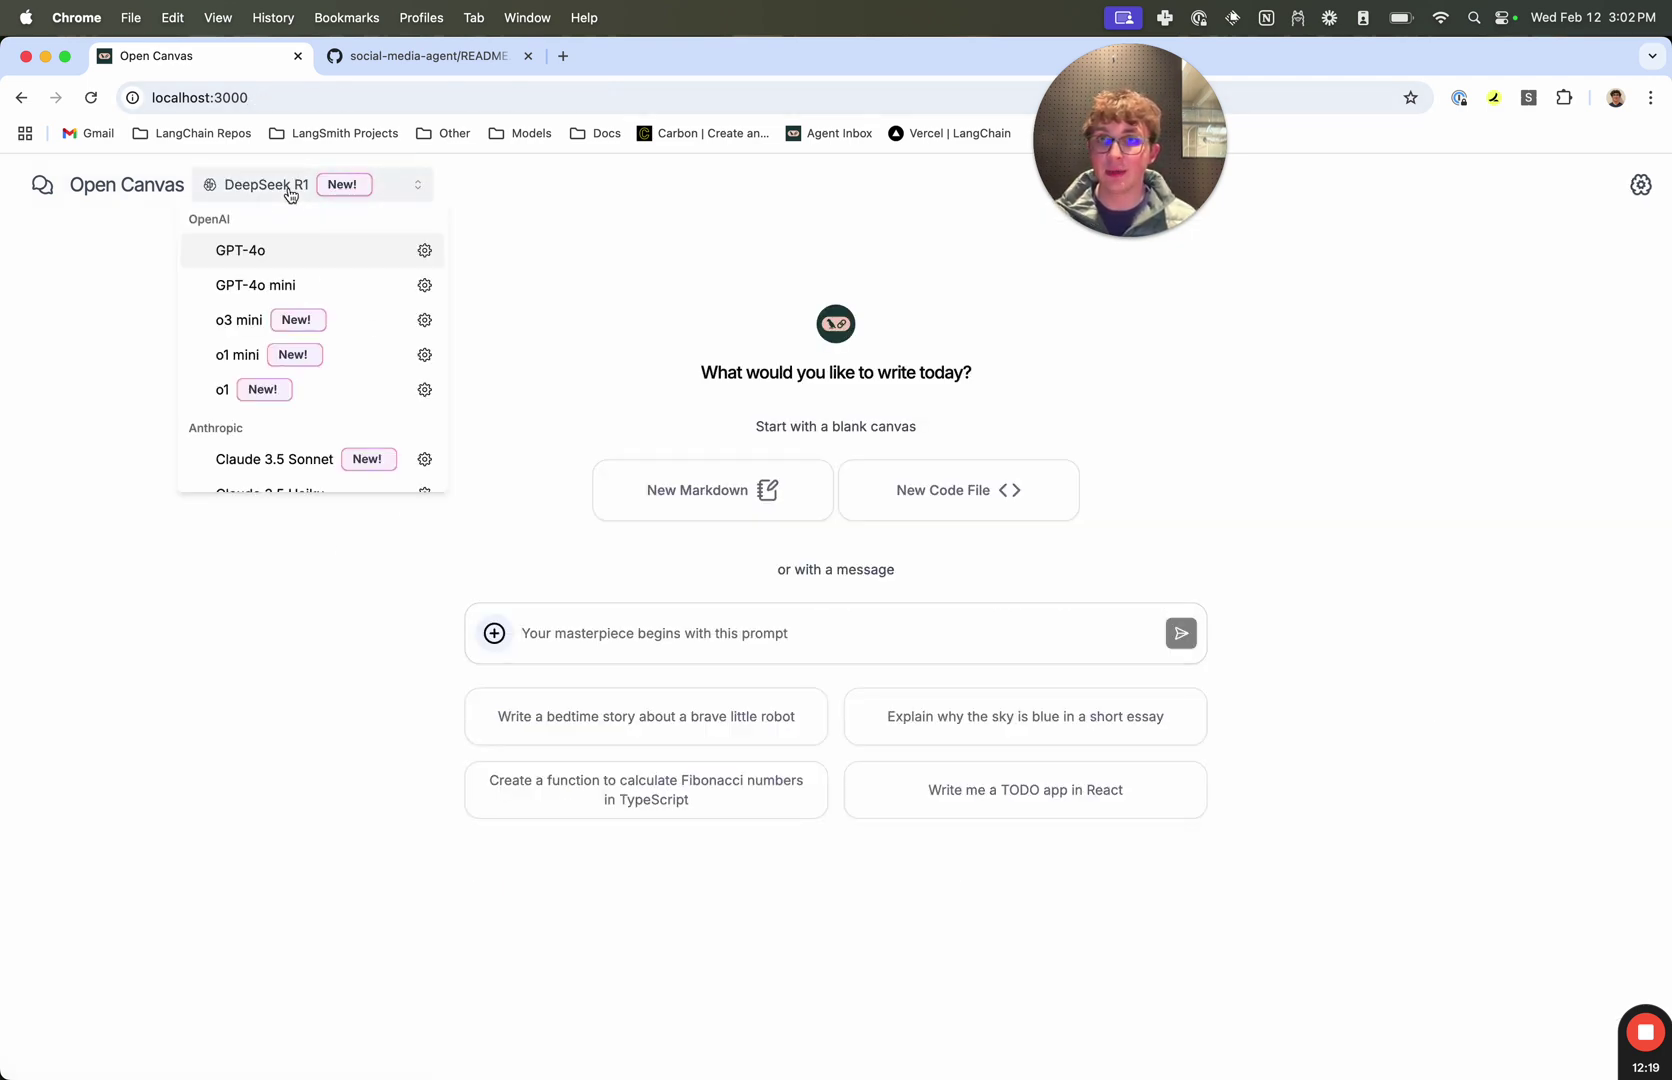
left_click(425, 251)
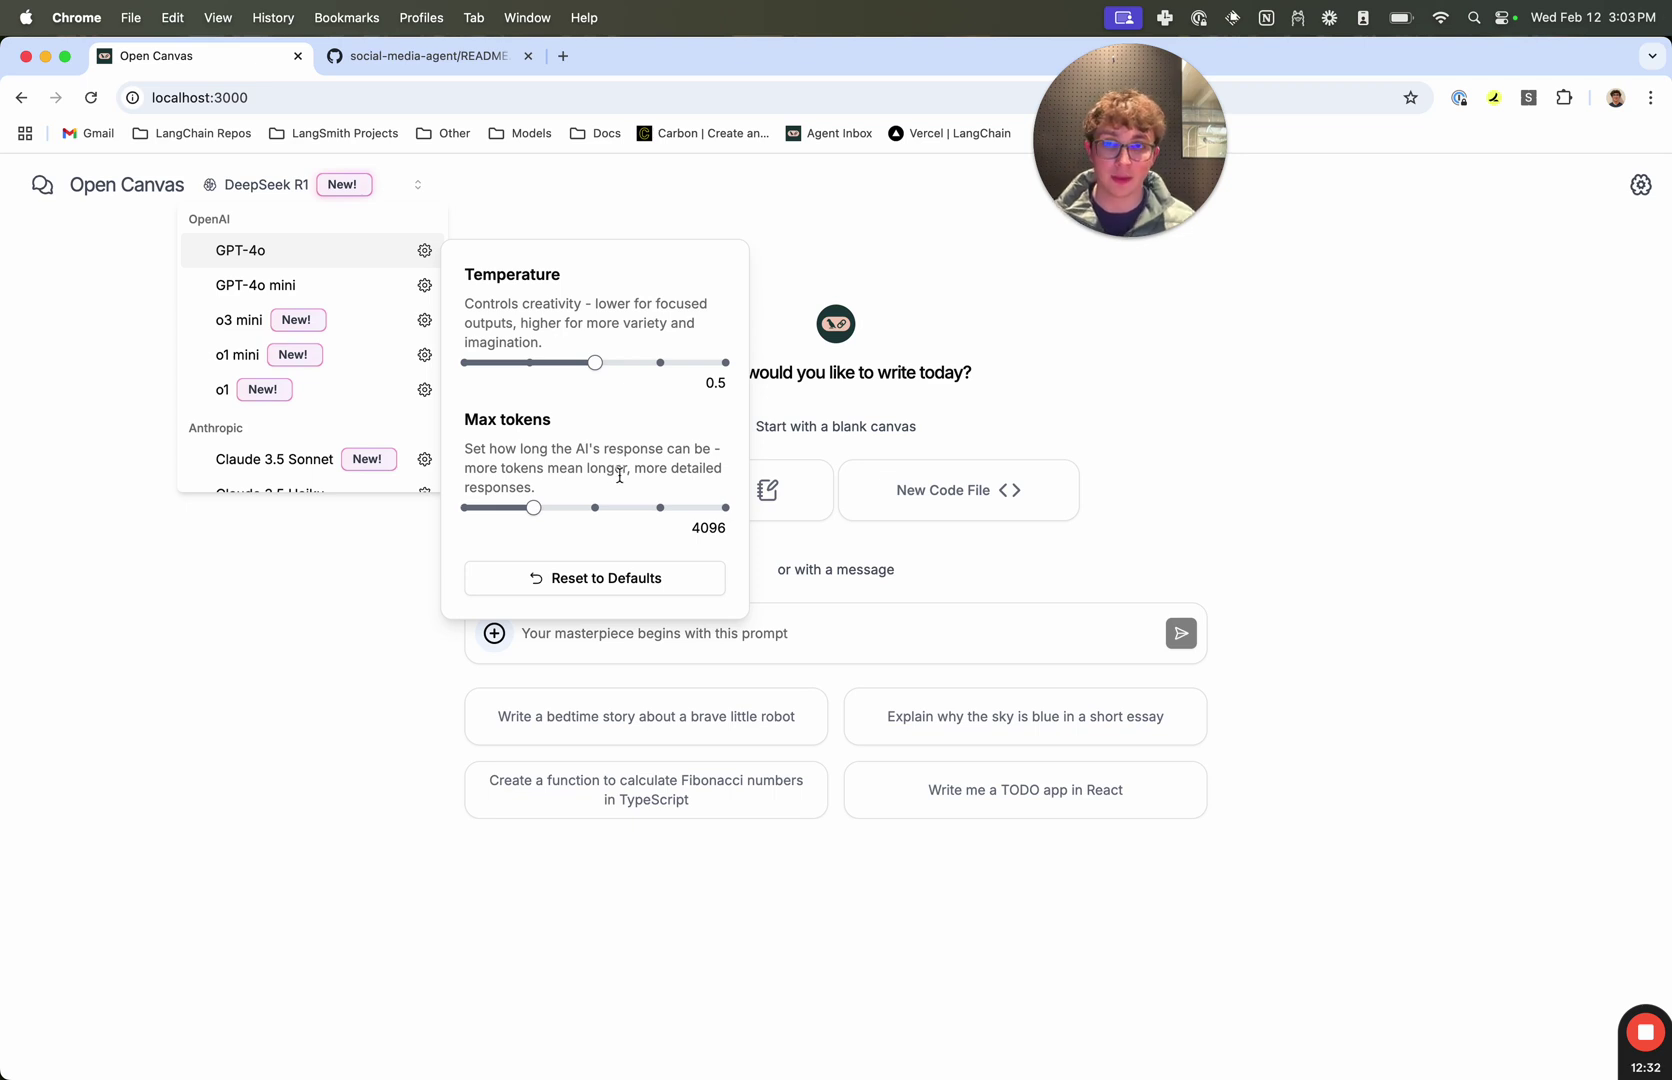
left_click_drag(533, 507, 752, 522)
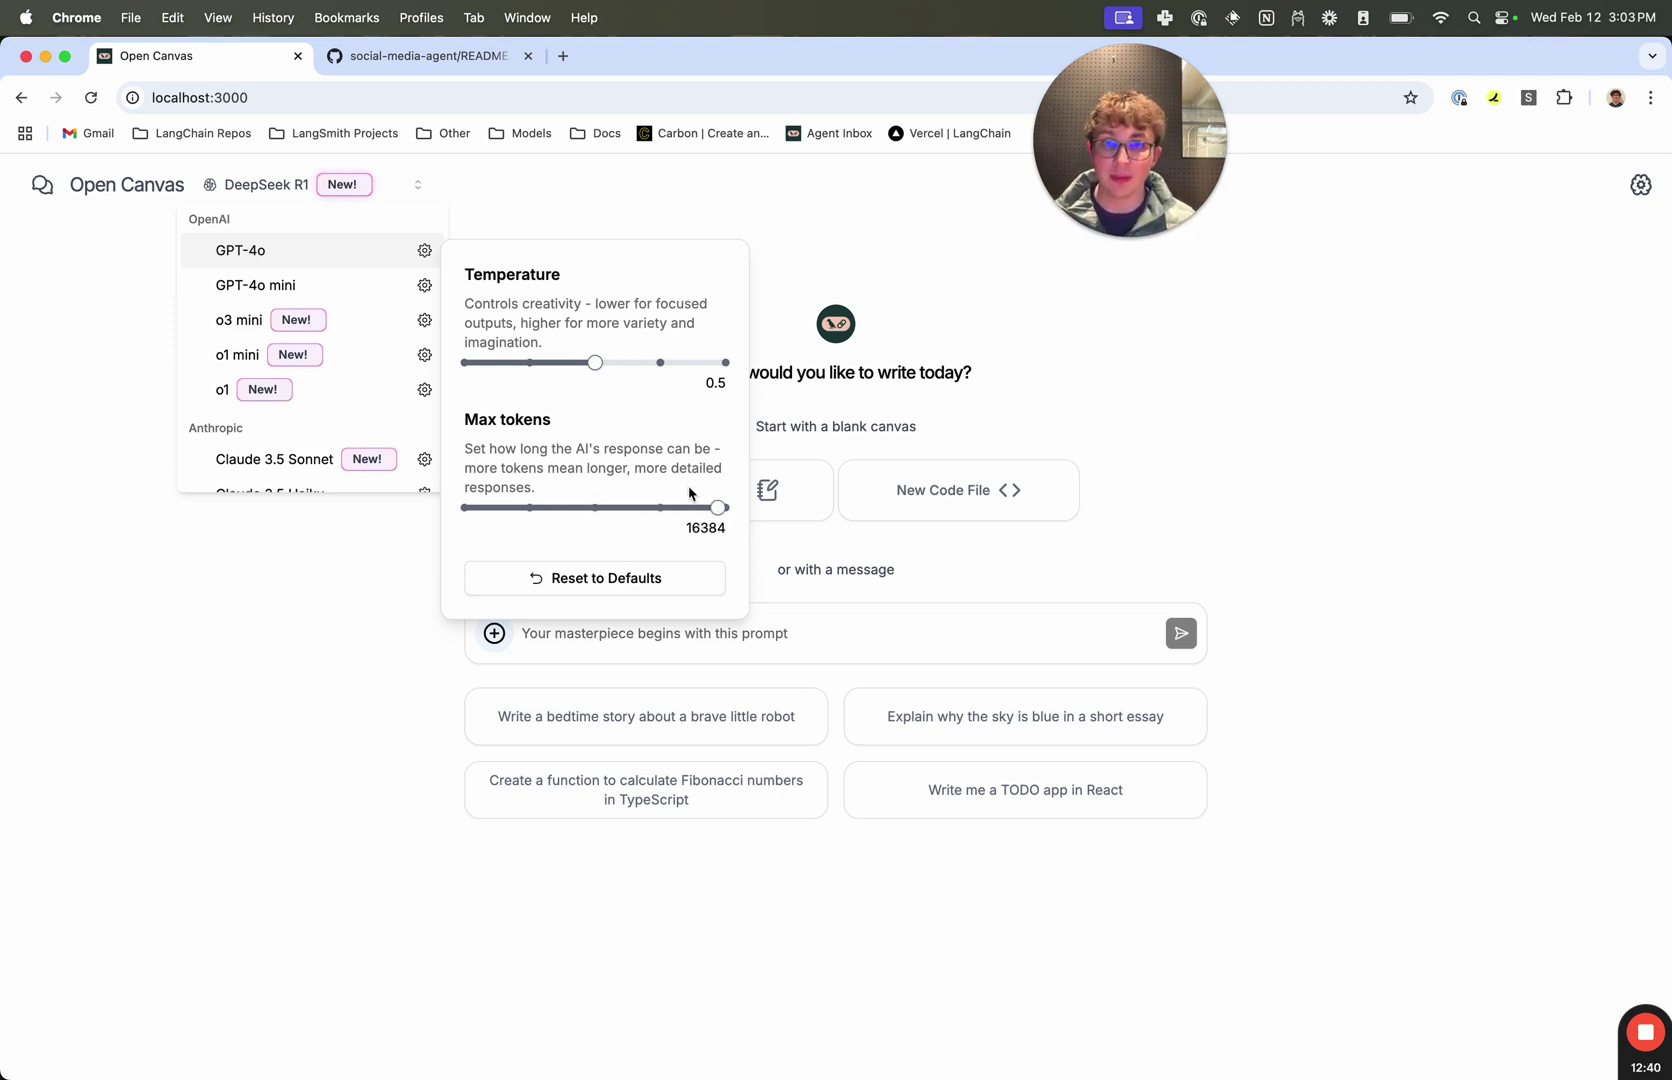
scroll(371, 418, "down", 3)
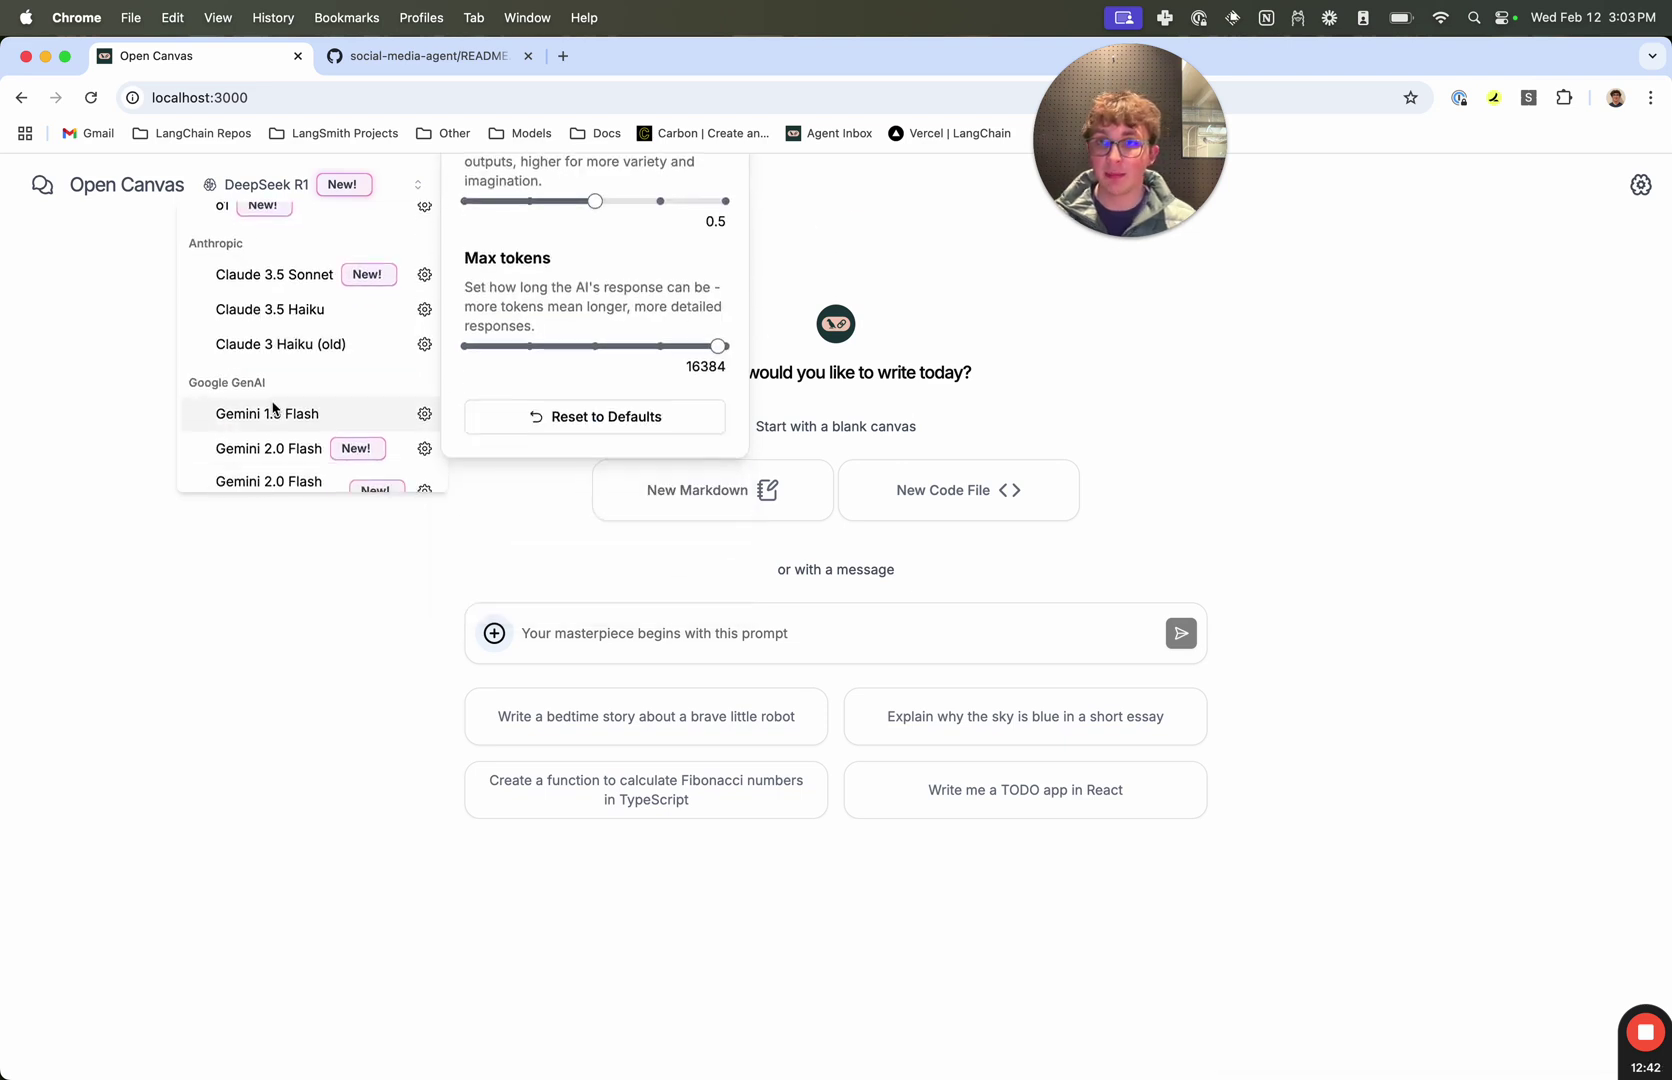
scroll(325, 411, "down", 2)
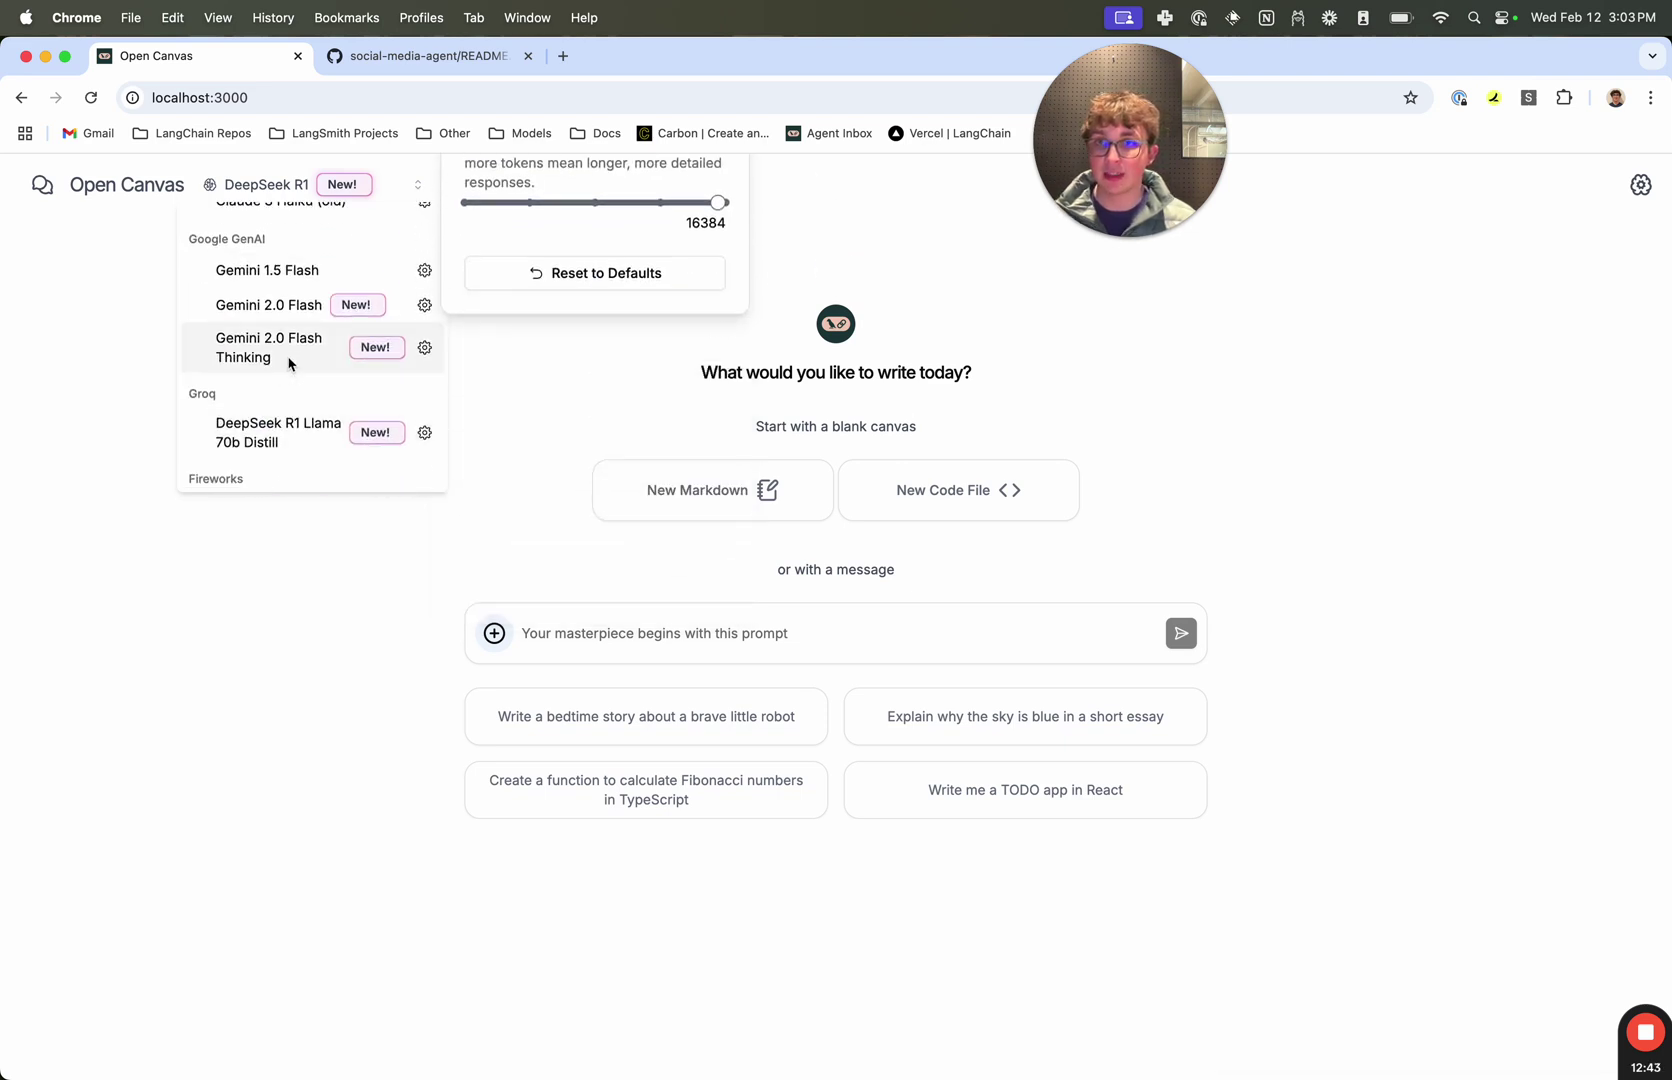
Step: Give Gemini 2.0 Flash 1048576 max tokens and temperature 0.8, and view o3 mini's settings
left_click(423, 305)
left_click_drag(473, 562, 755, 567)
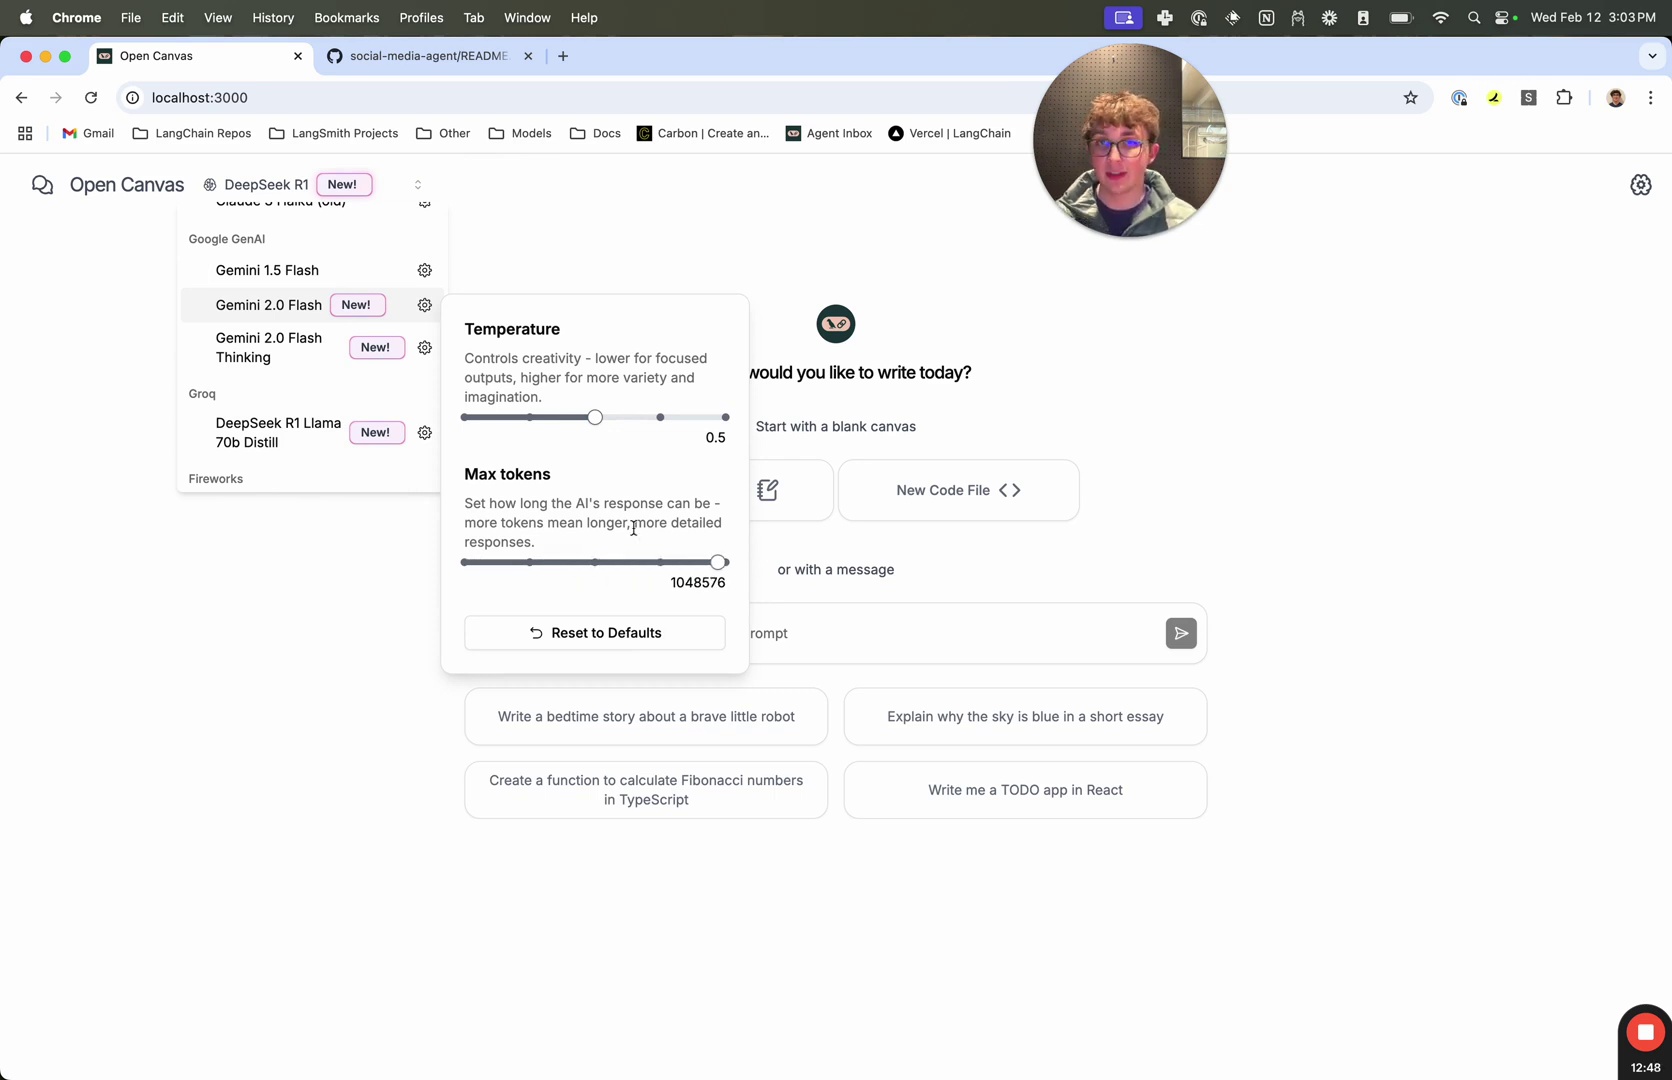
mouse_move(593, 417)
left_mouse_down()
mouse_move(579, 417)
mouse_move(687, 417)
left_mouse_up()
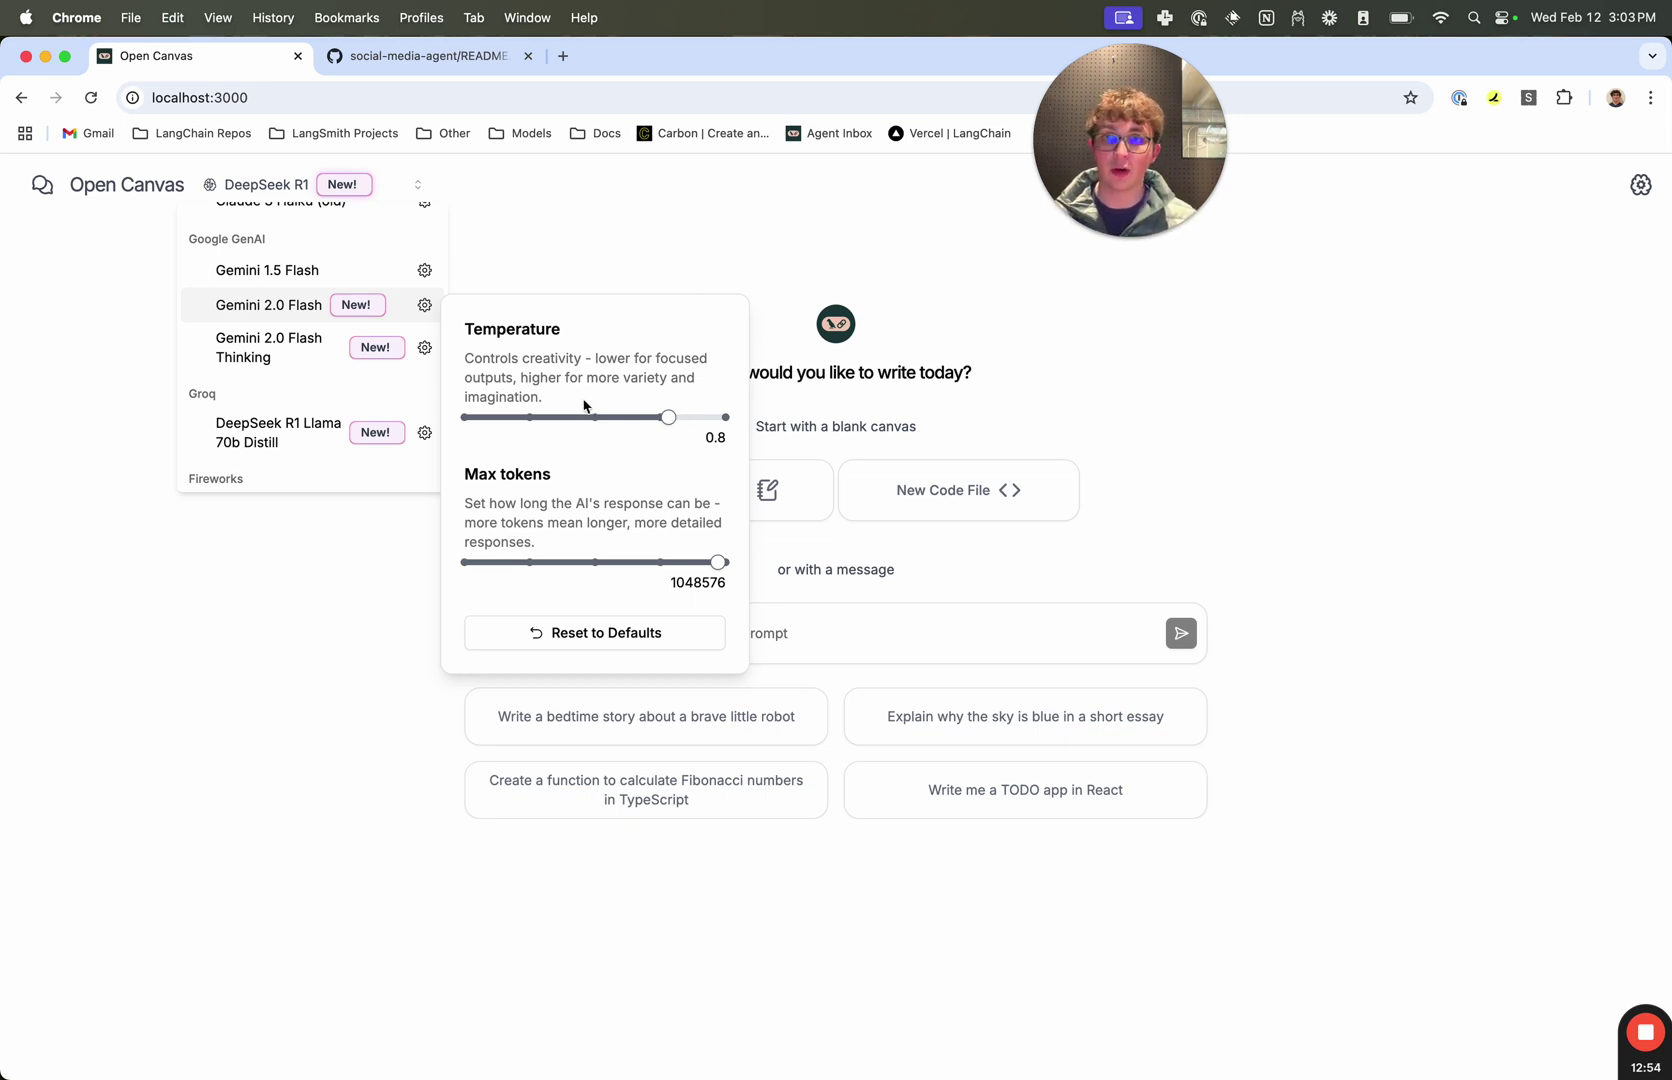
scroll(328, 352, "up", 3)
scroll(328, 352, "up", 5)
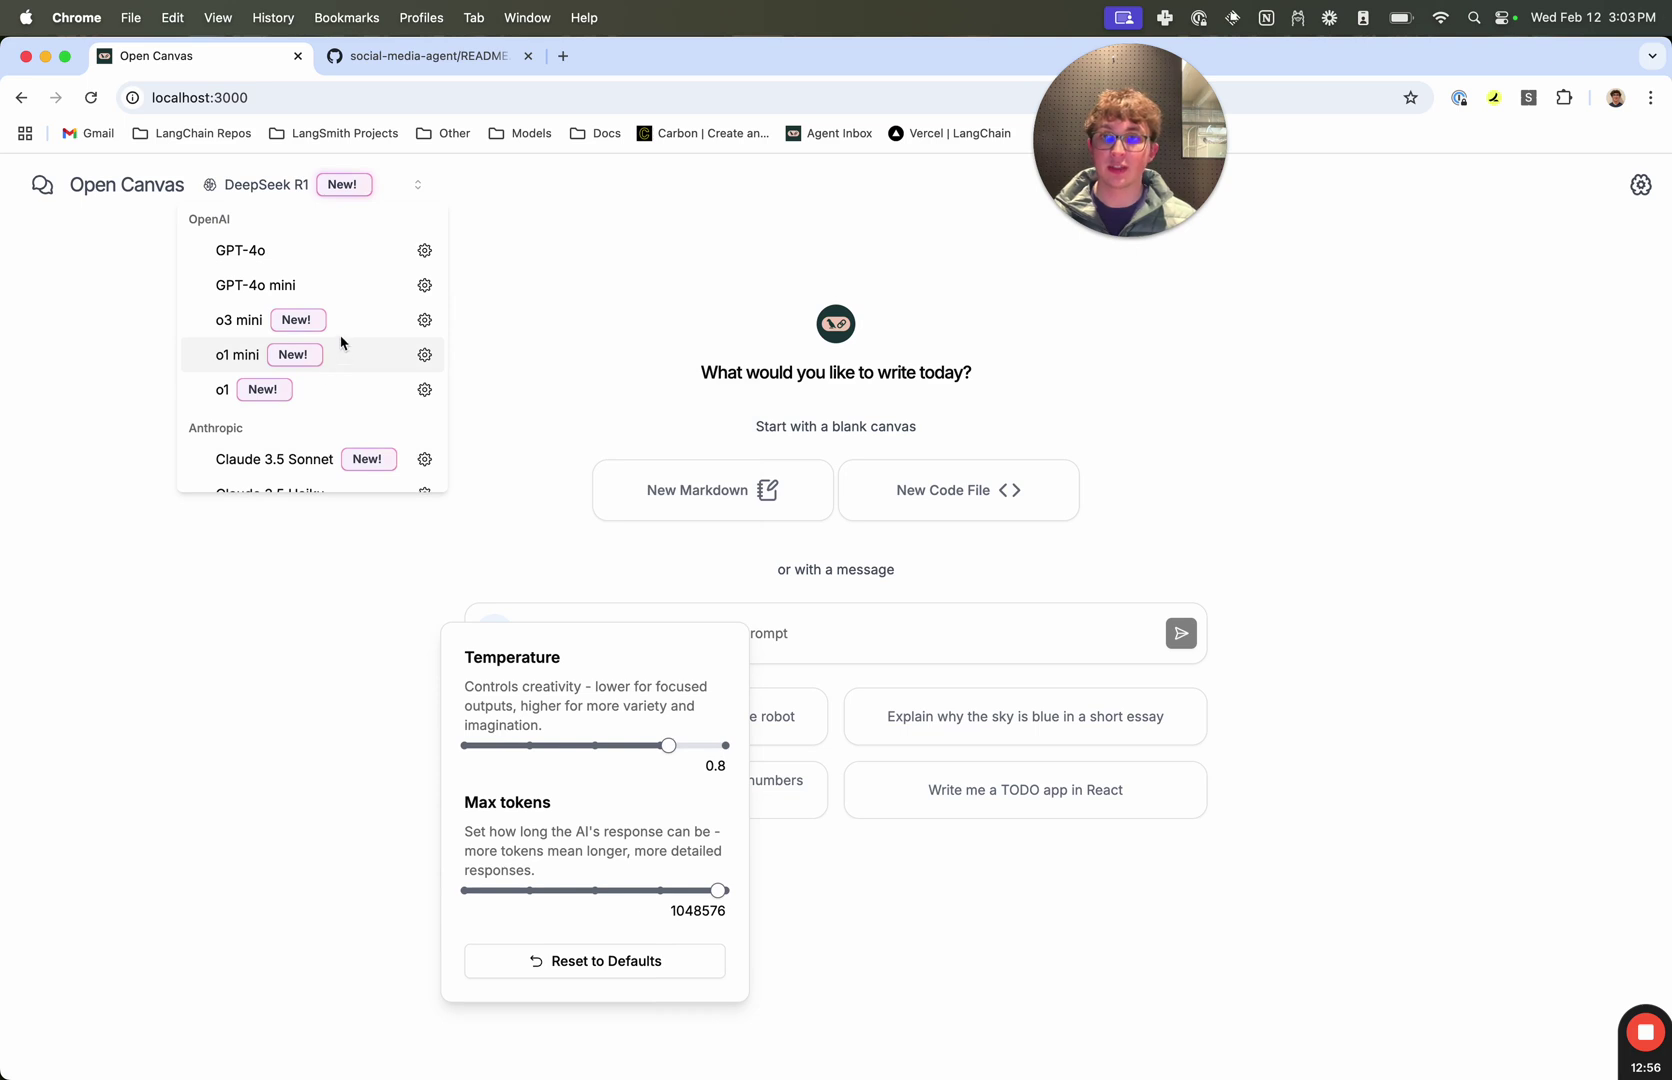
left_click(423, 322)
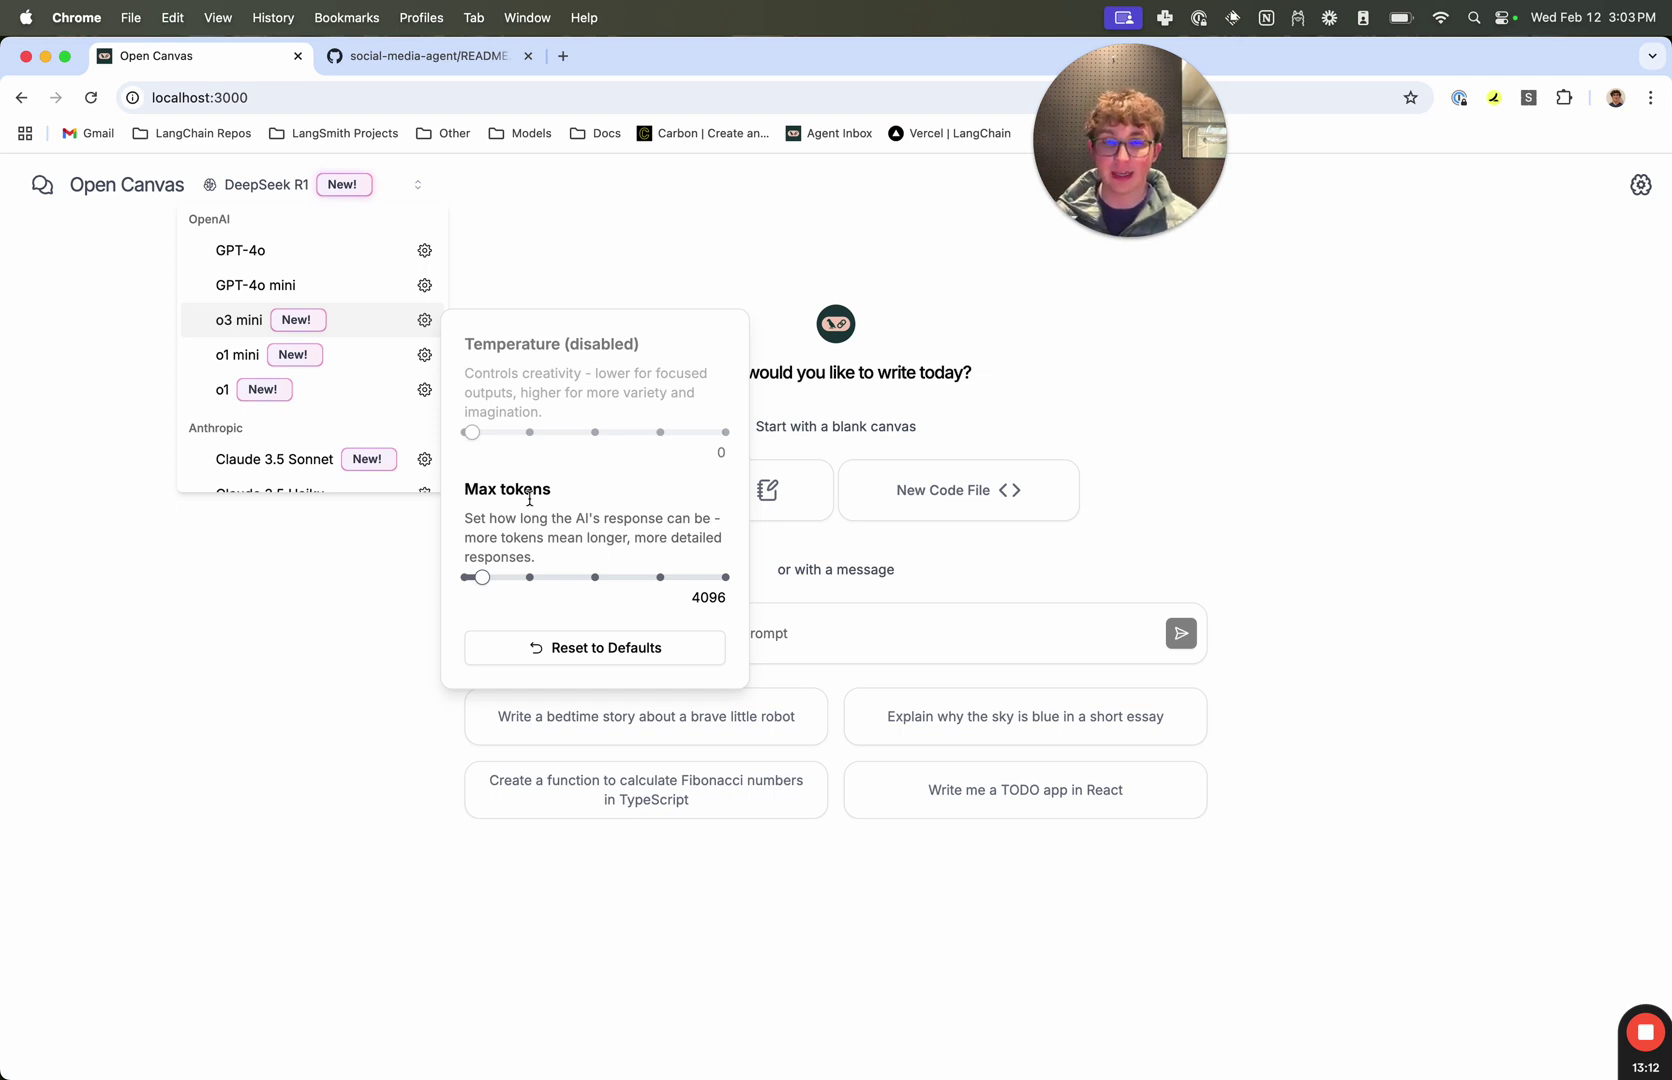
left_click(576, 275)
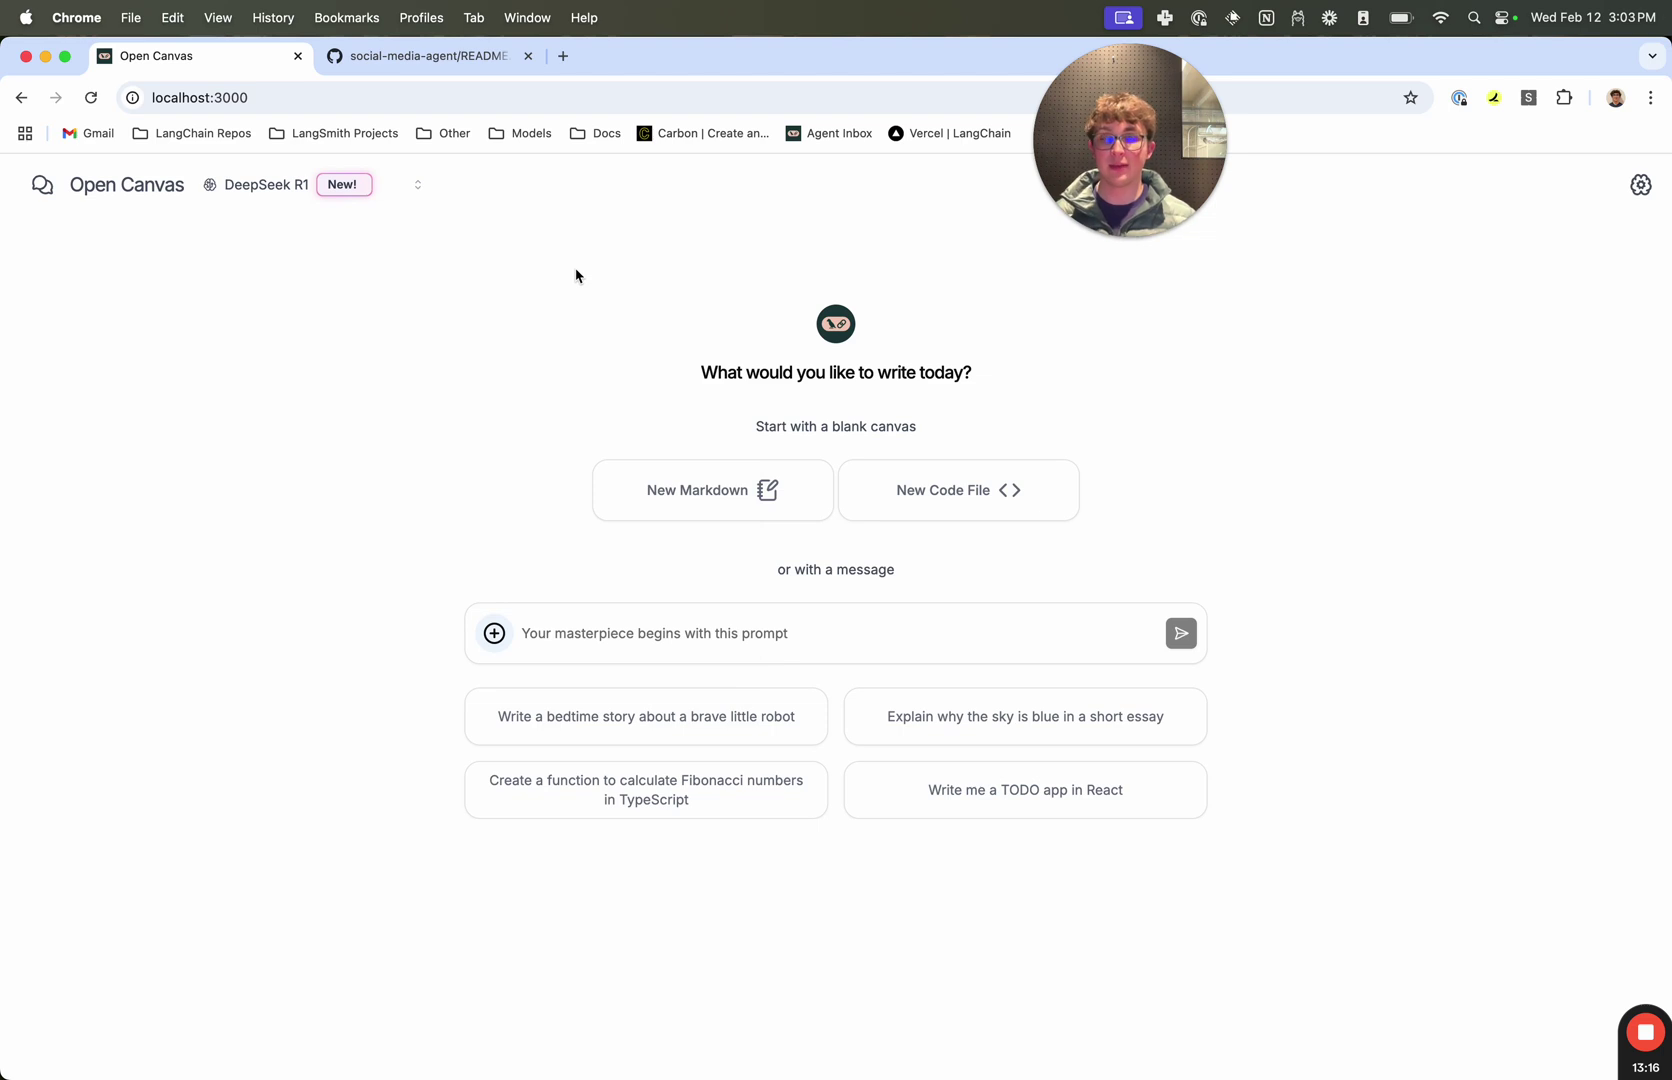